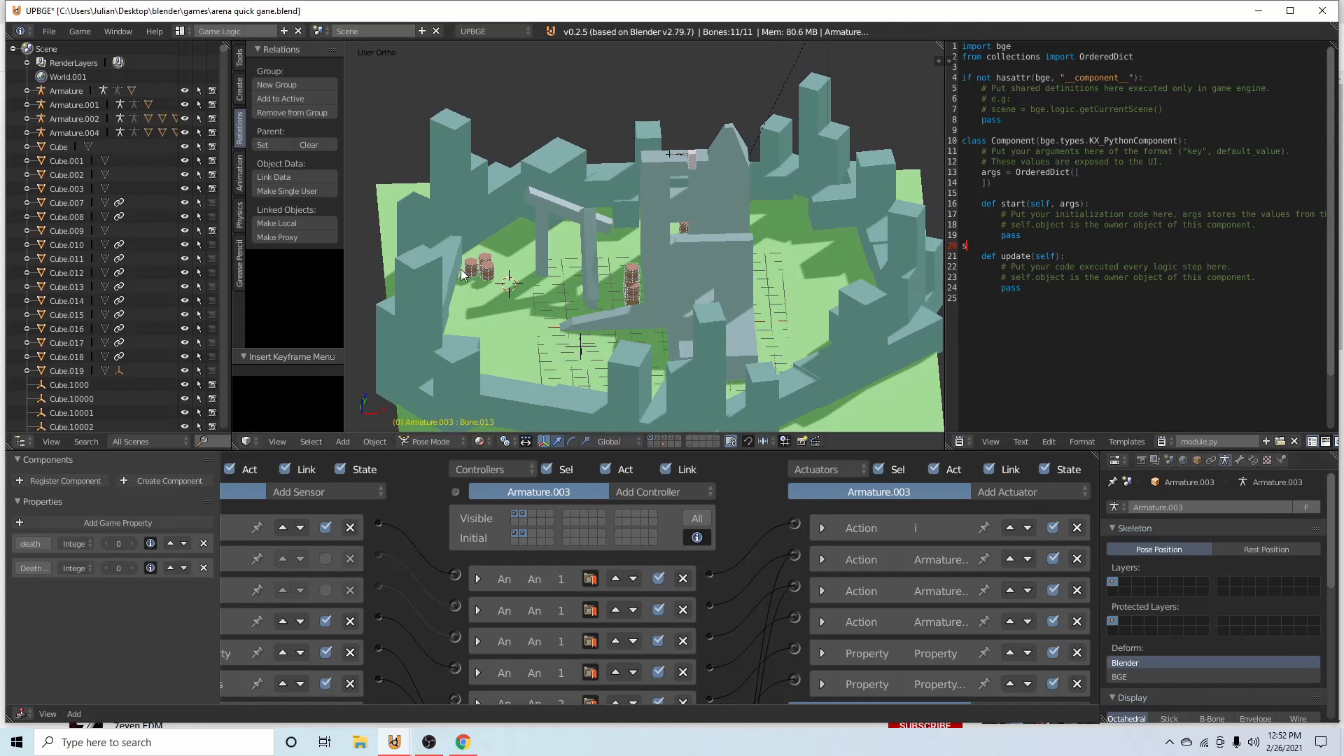
Launch the arena game in the standalone player from the render settings
middle_click_drag(623, 230, 702, 273)
scroll(673, 279, "up", 3)
scroll(703, 273, "down", 2)
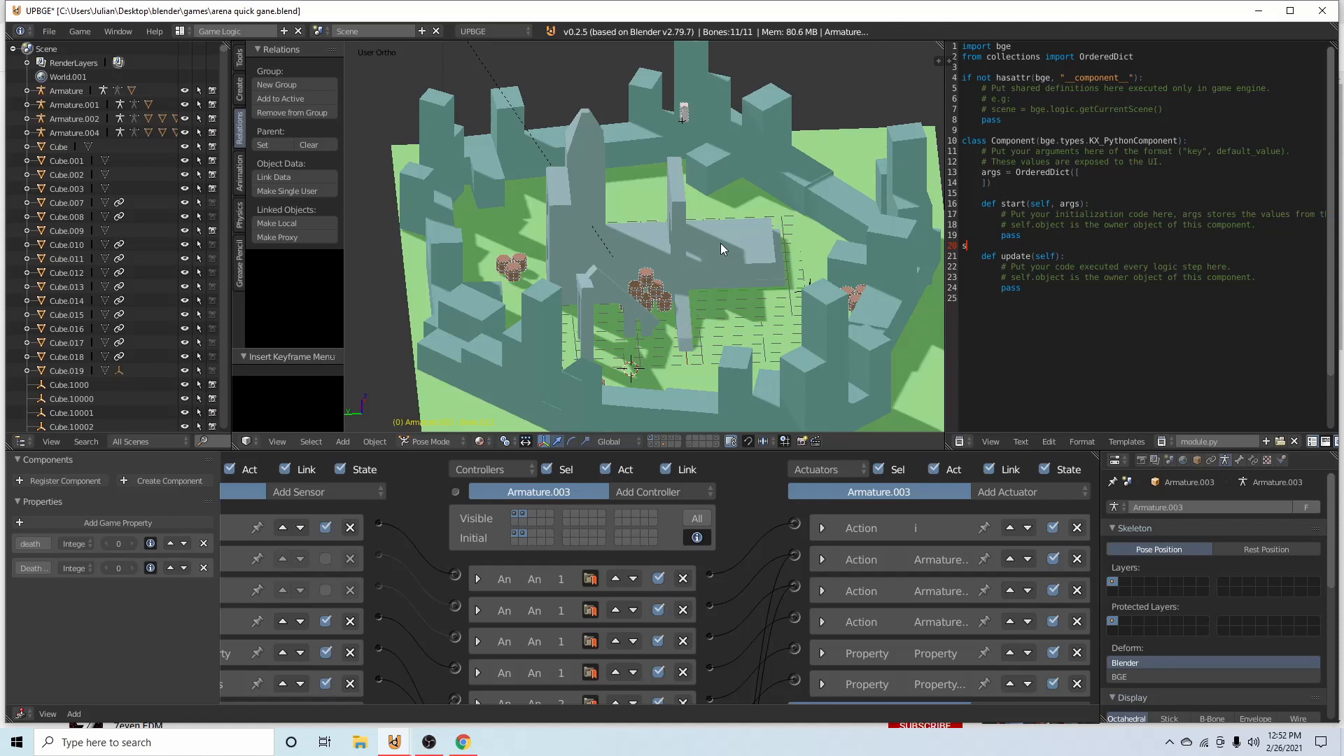
left_click(1143, 460)
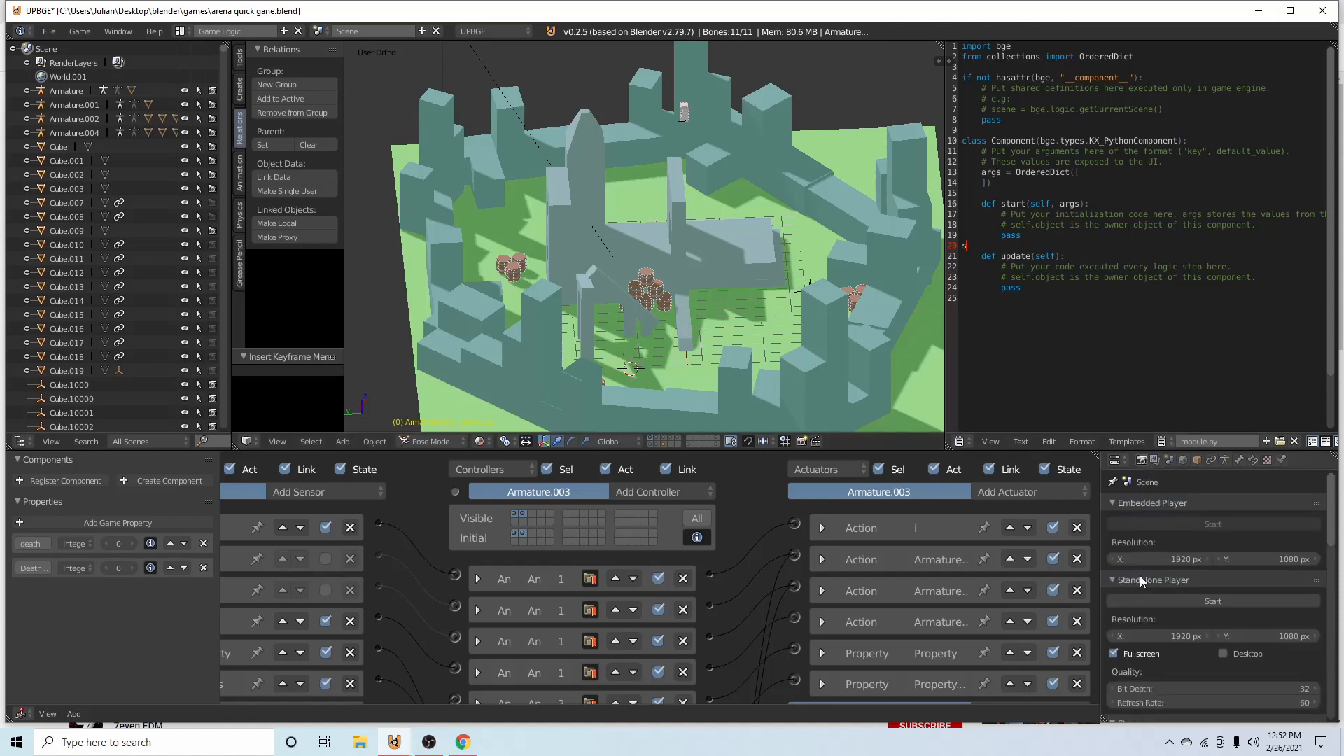
left_click(1198, 599)
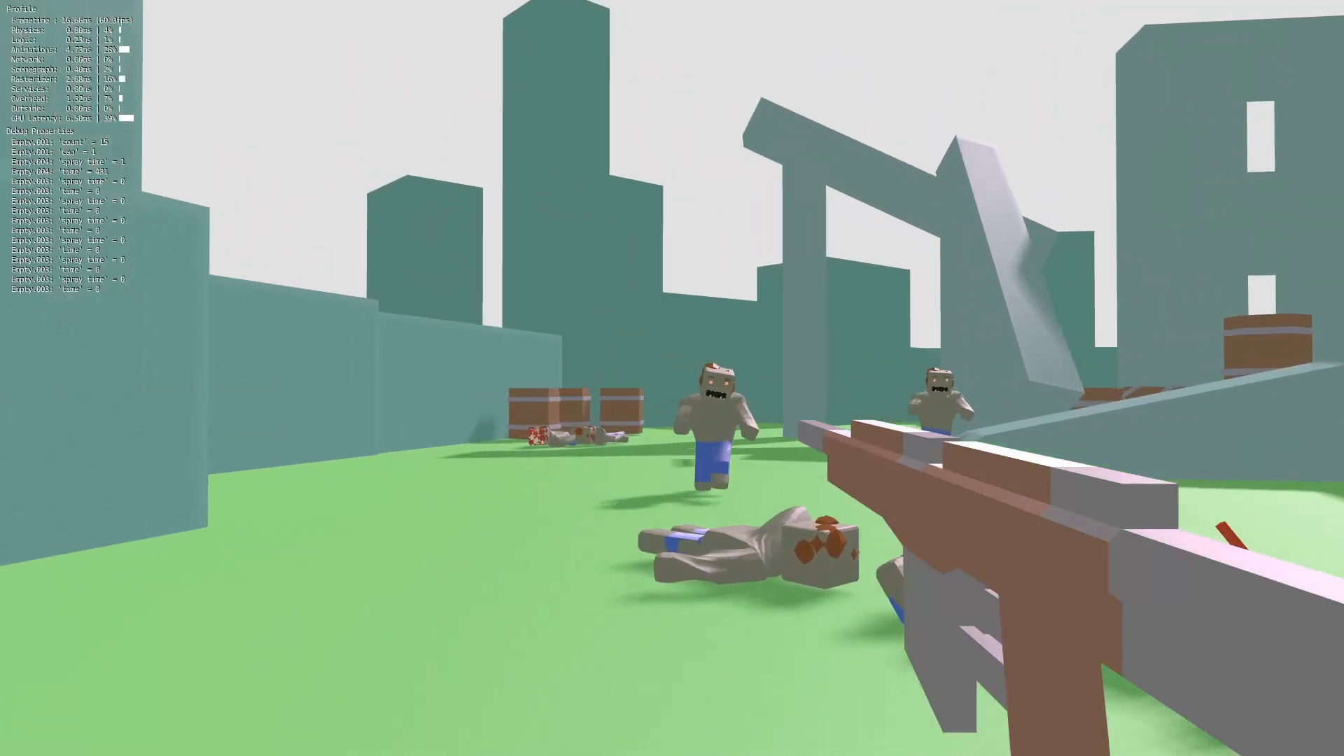
left_click(672, 378)
left_click(672, 378)
key("a")
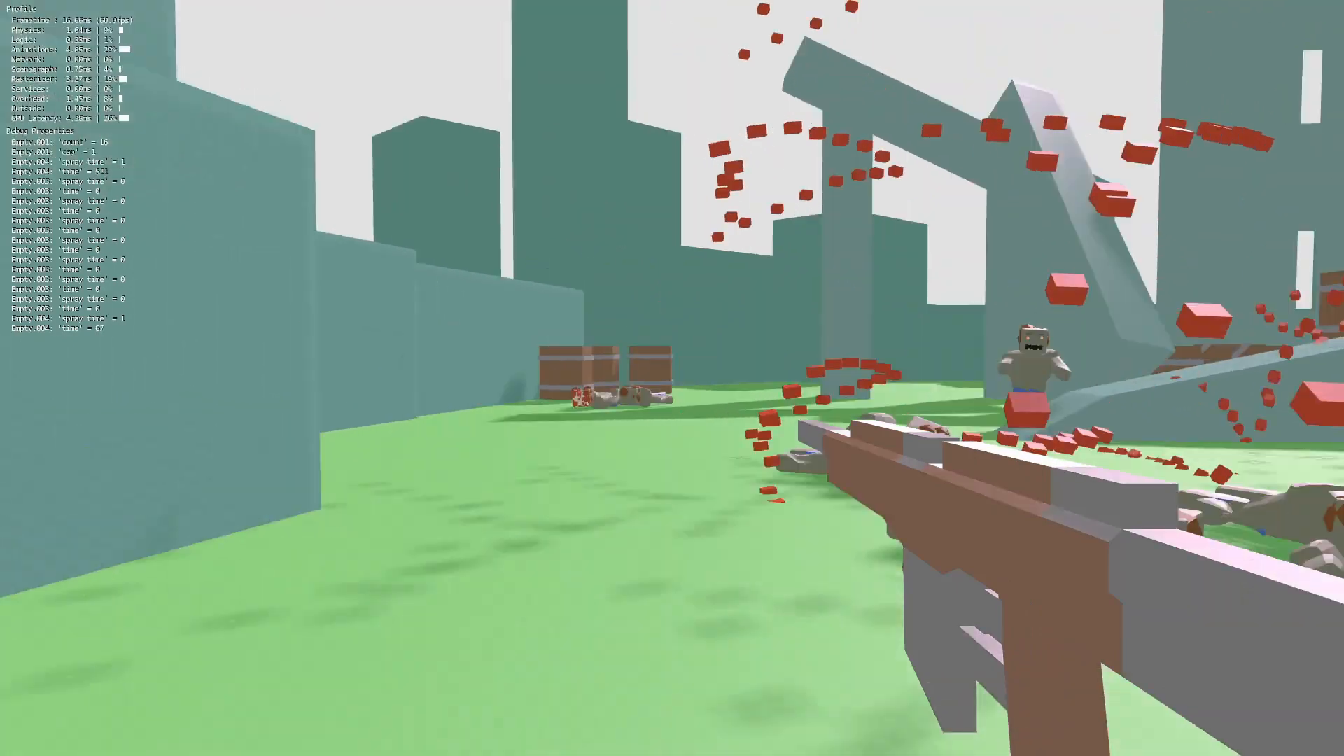
key("w")
key("s")
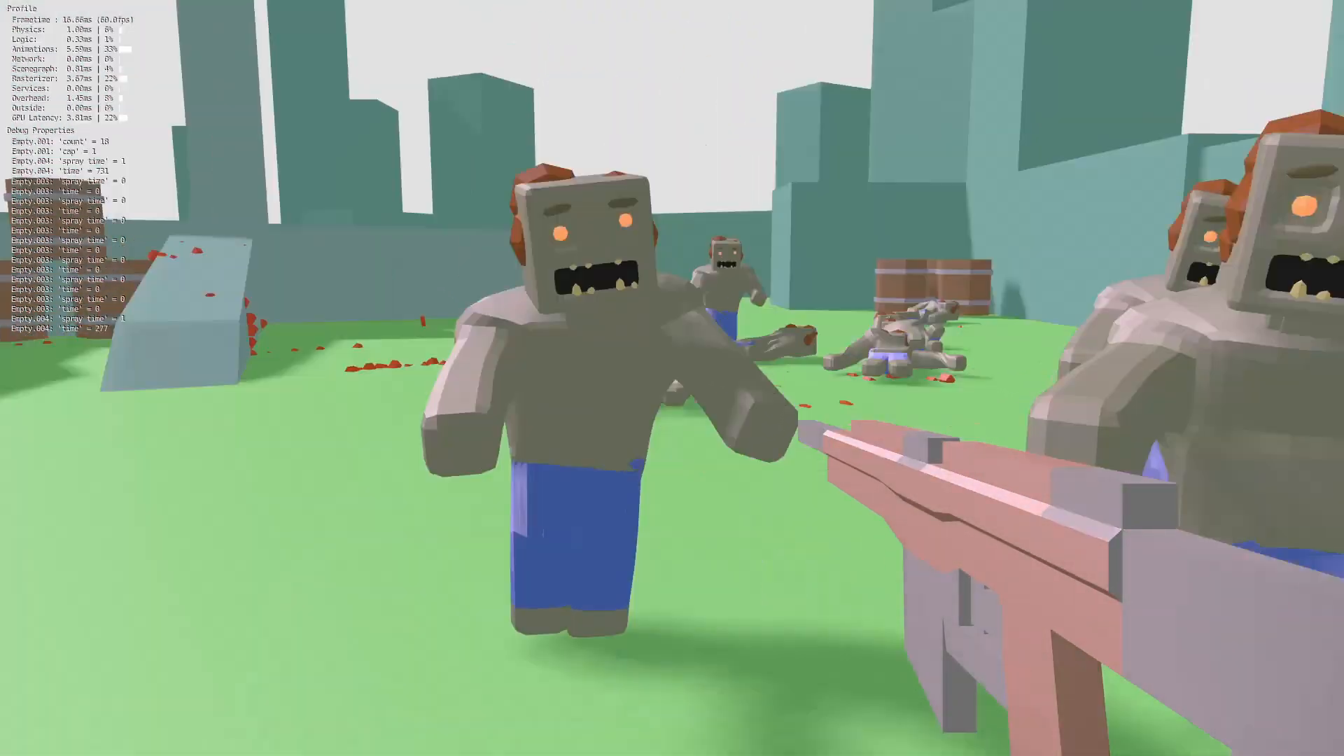
key("s")
left_click(672, 378)
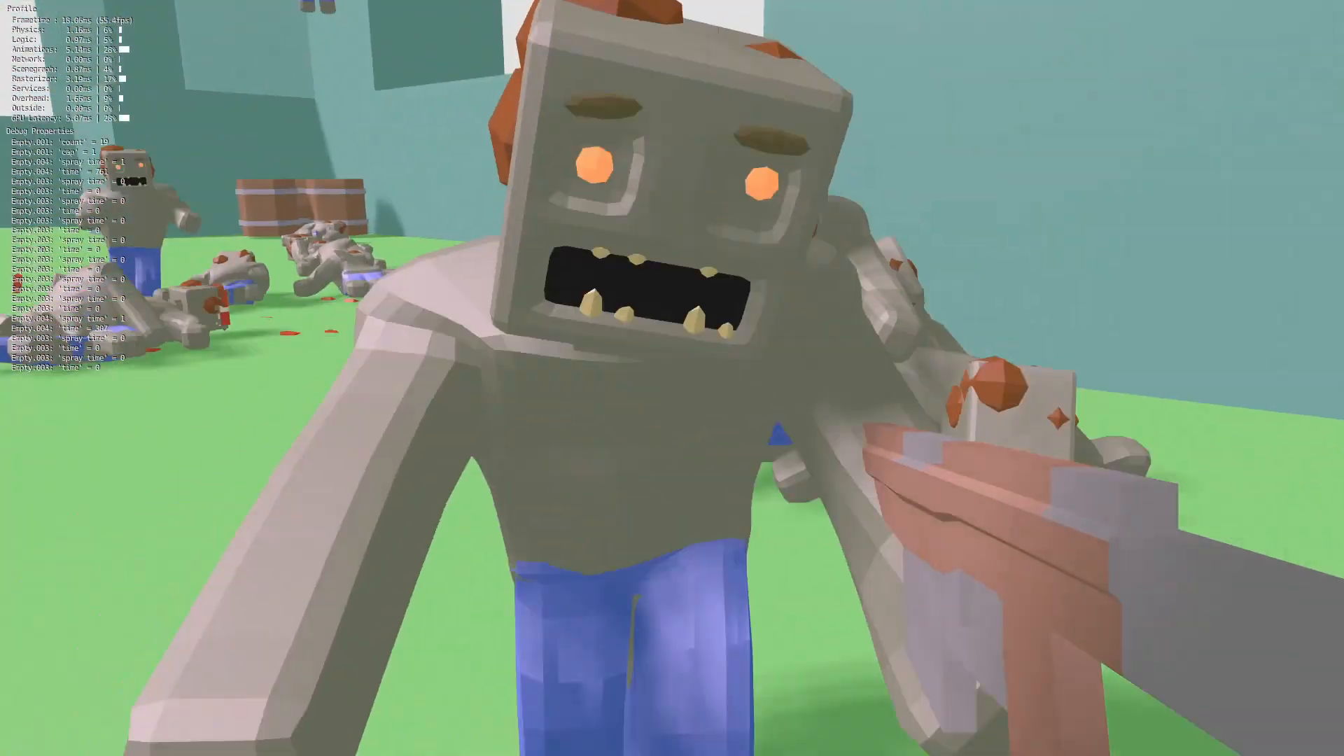
left_click(672, 378)
left_click(672, 378)
left_click(672, 378)
key("d")
left_click(672, 378)
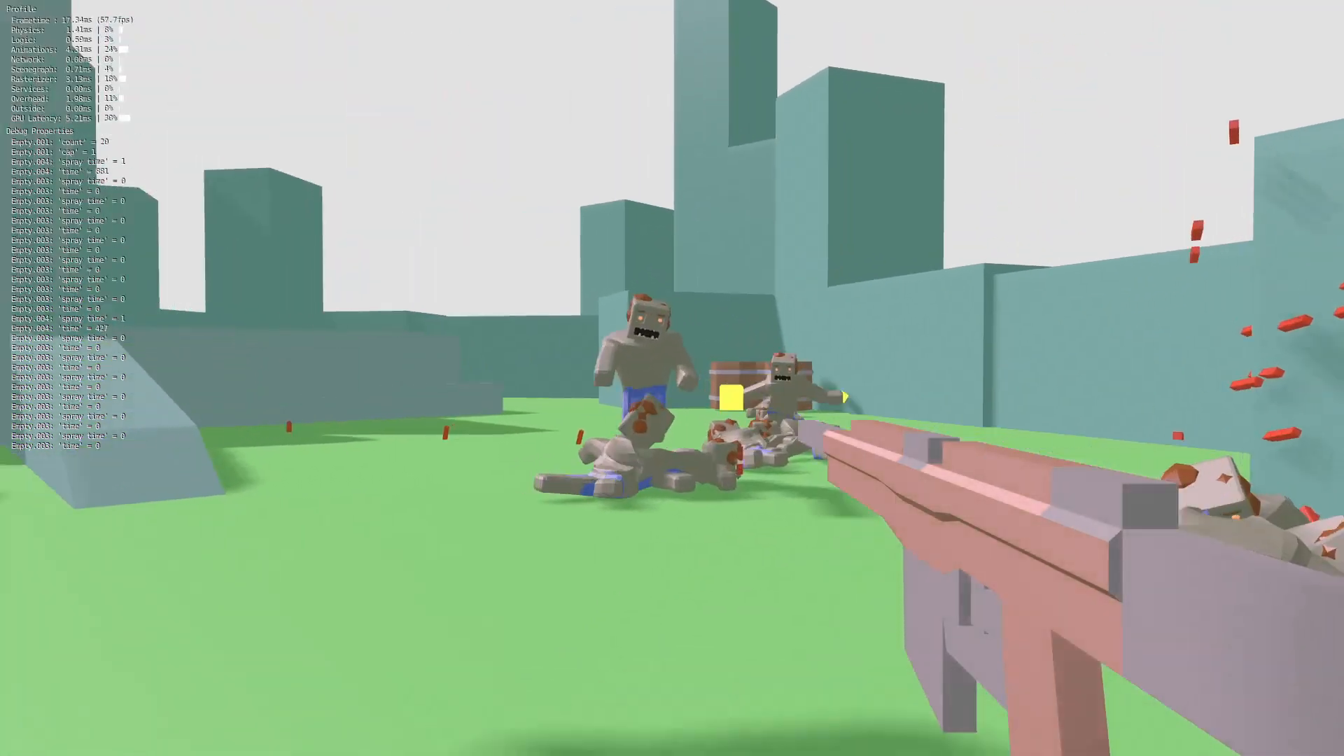
left_click(672, 378)
key("s")
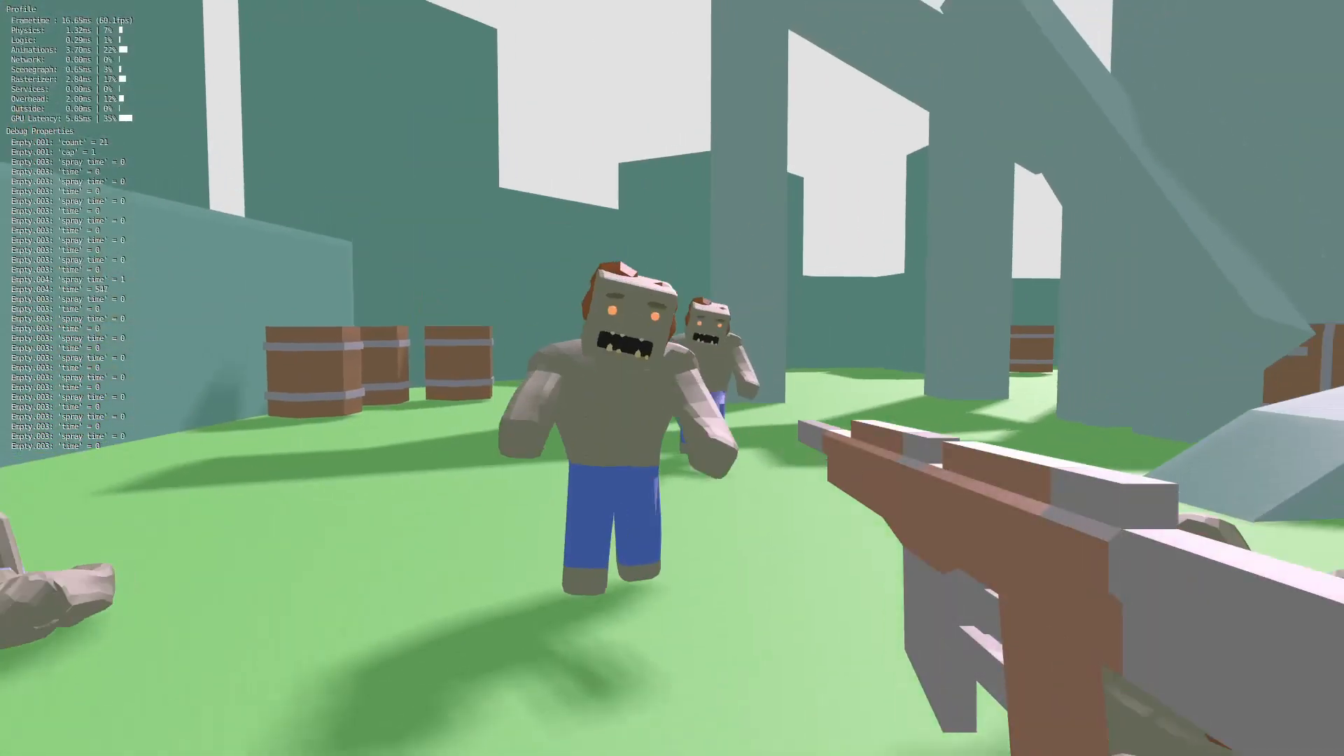
left_click(671, 378)
left_click(671, 377)
left_click(672, 378)
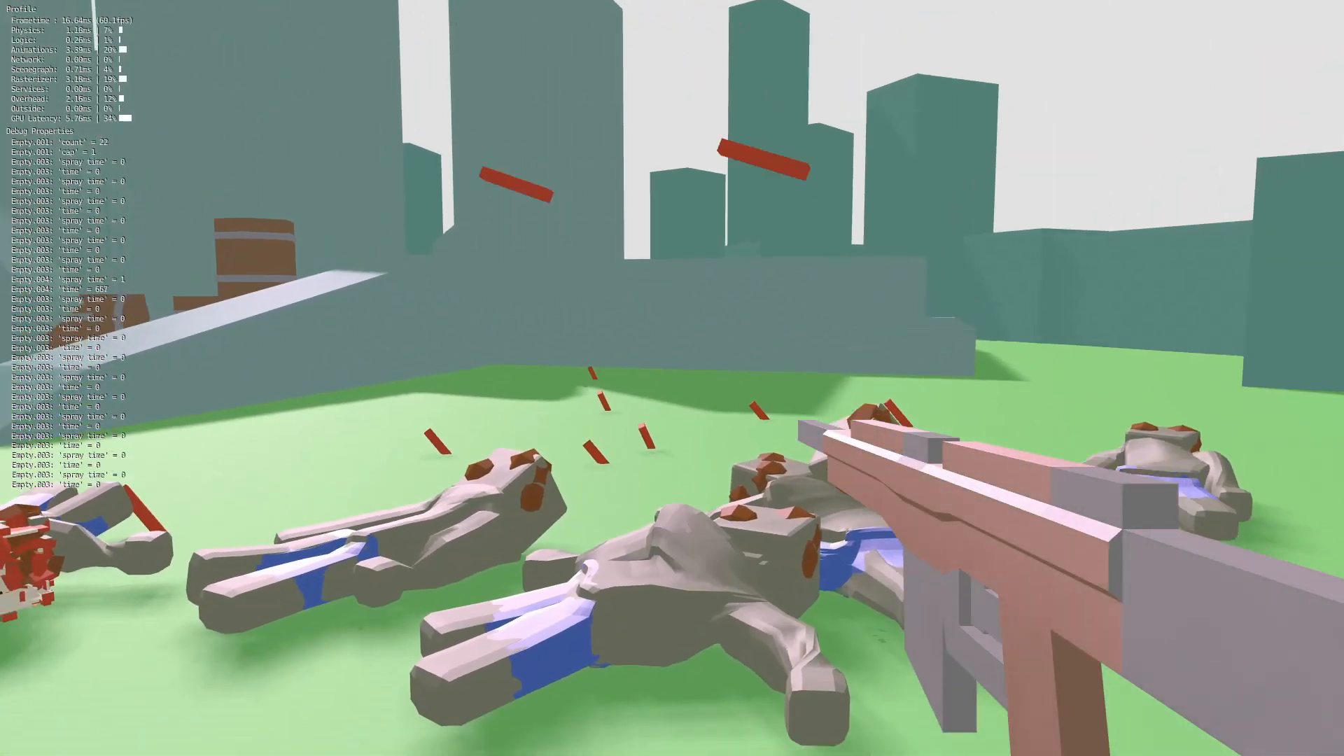
key("d")
key("s")
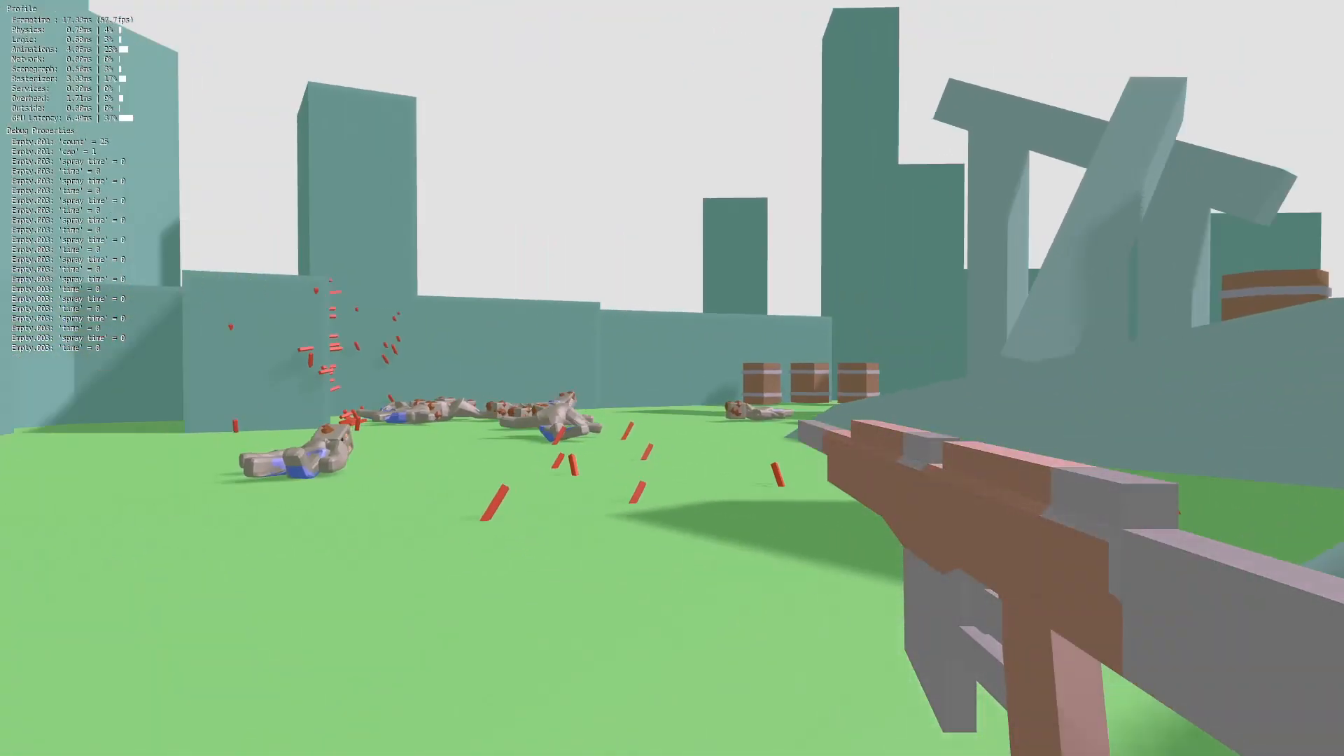
key("w")
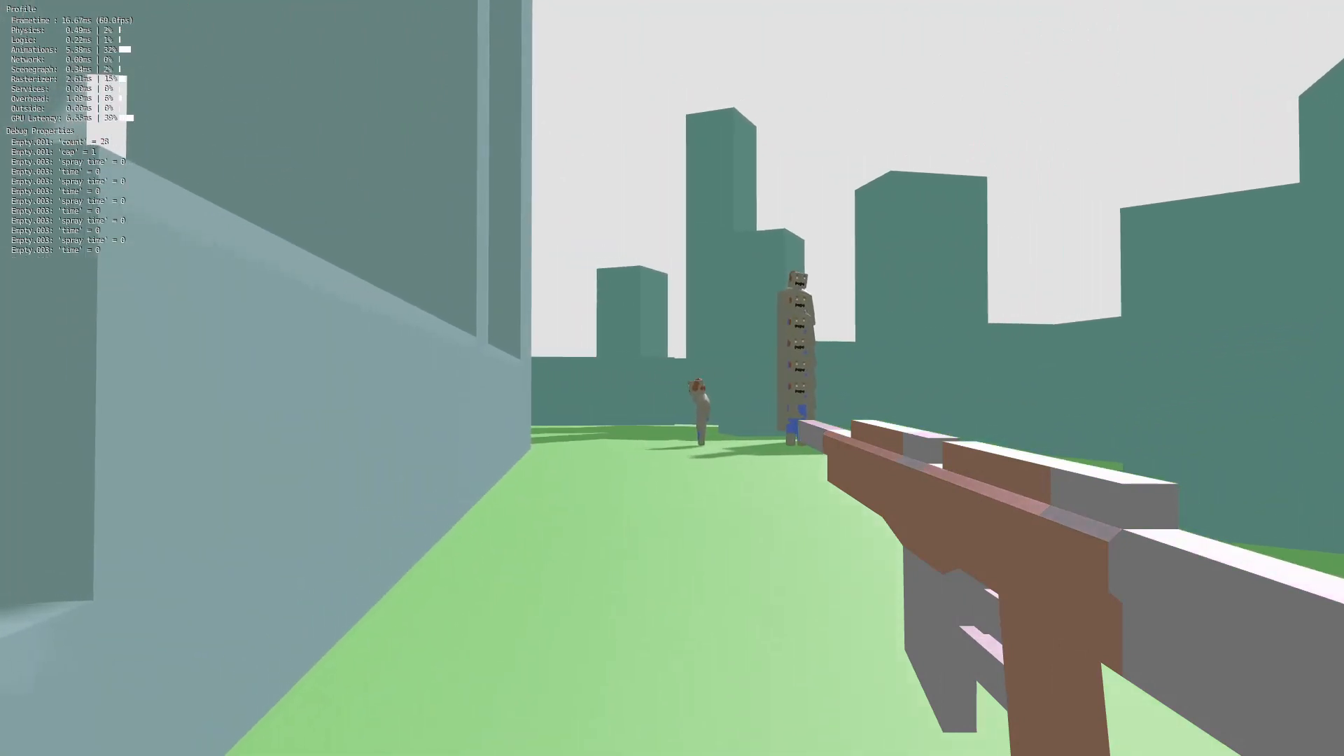
key("w")
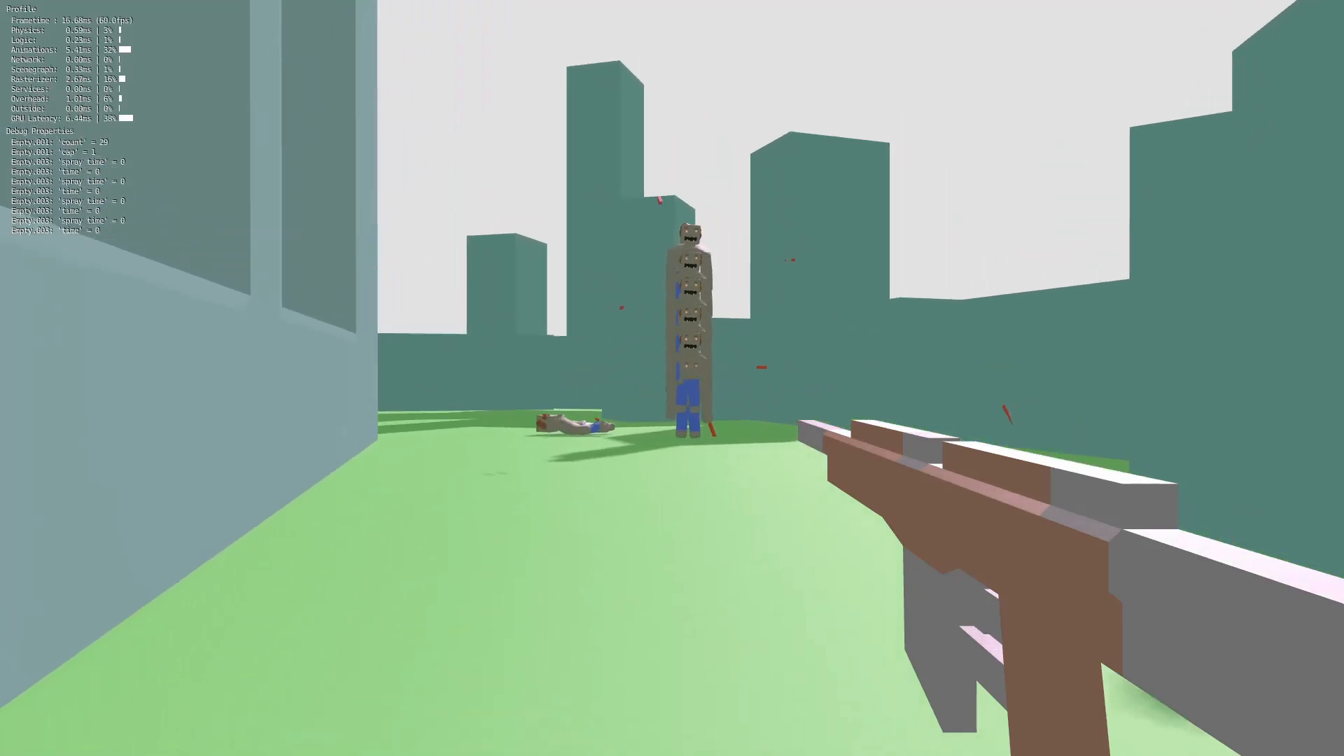
key("space")
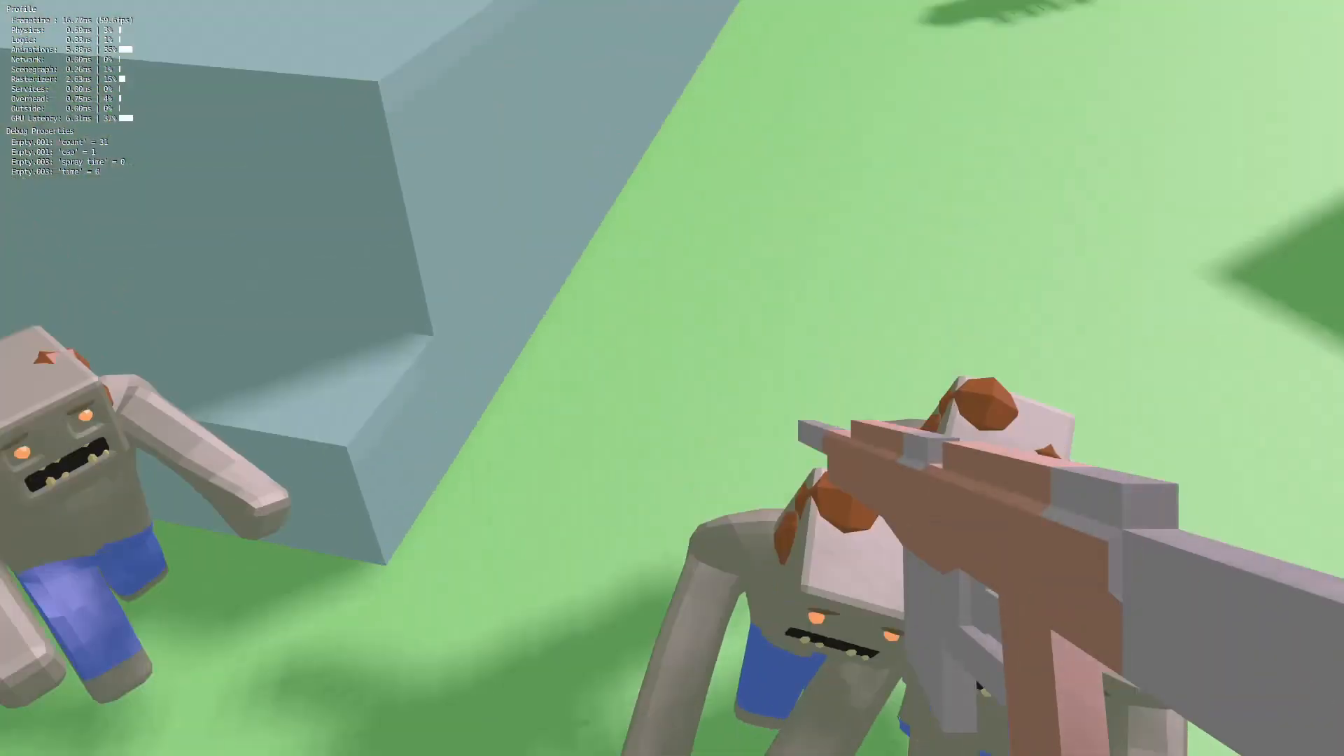
left_click(672, 378)
key("s")
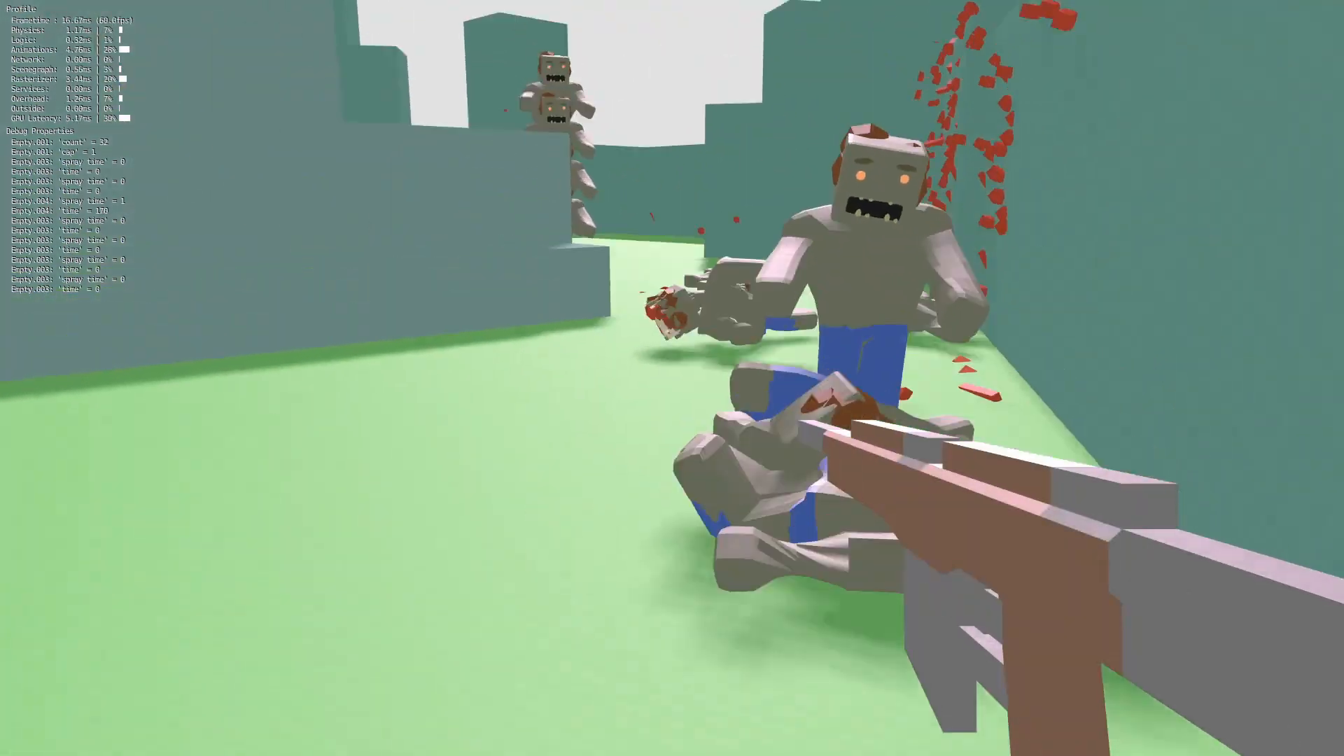
left_click(672, 378)
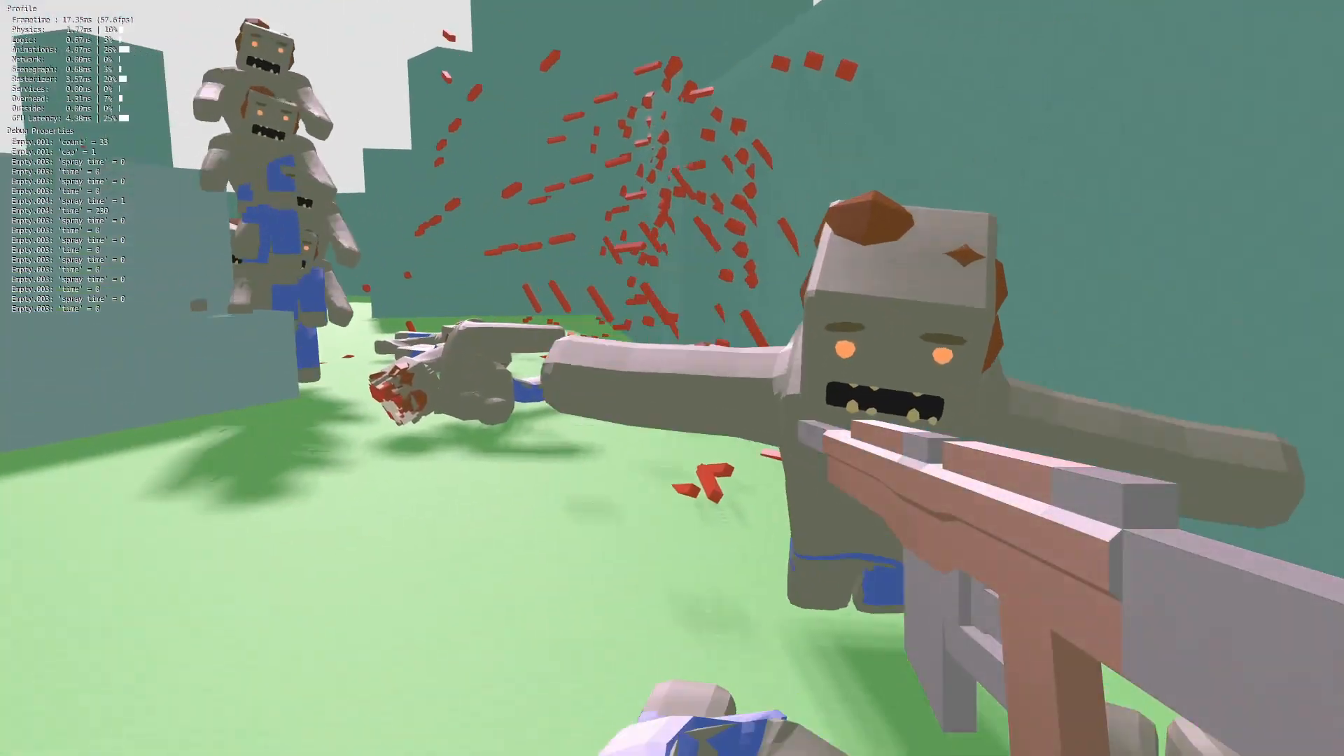
key("s")
key("s")
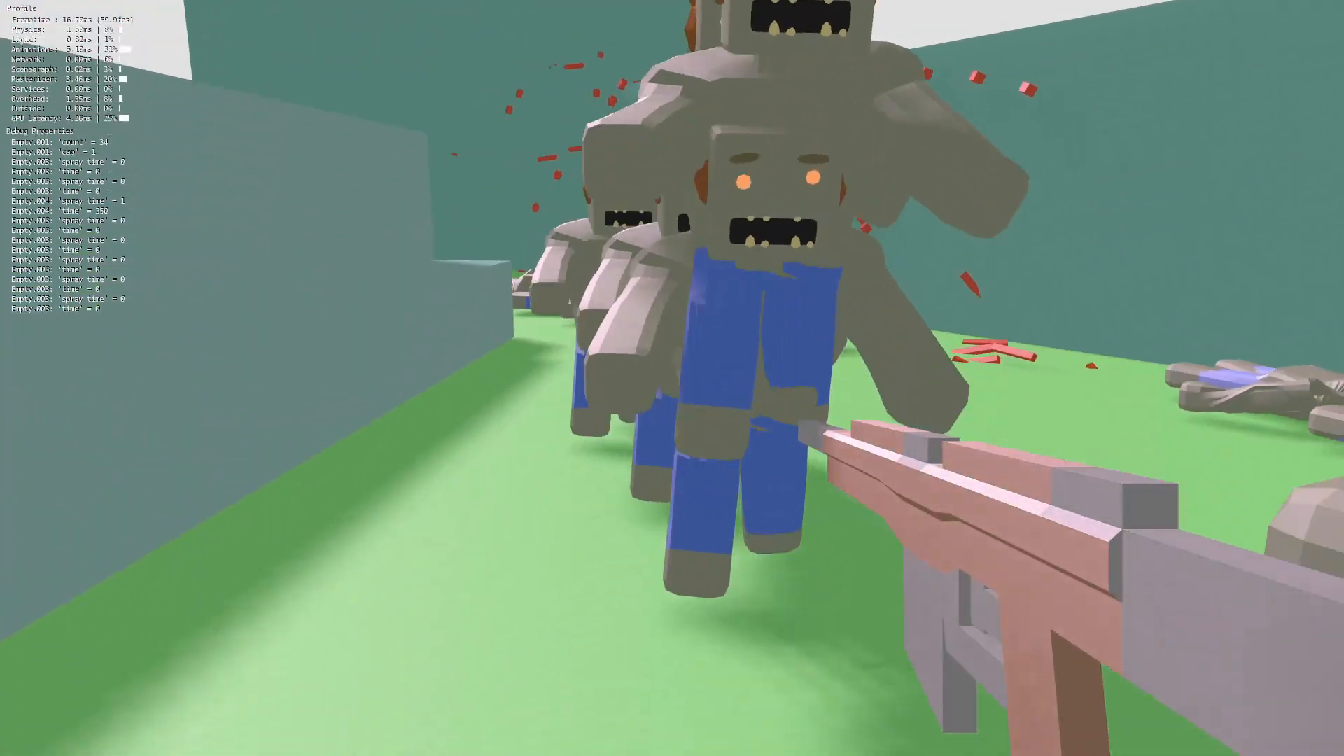
key("w")
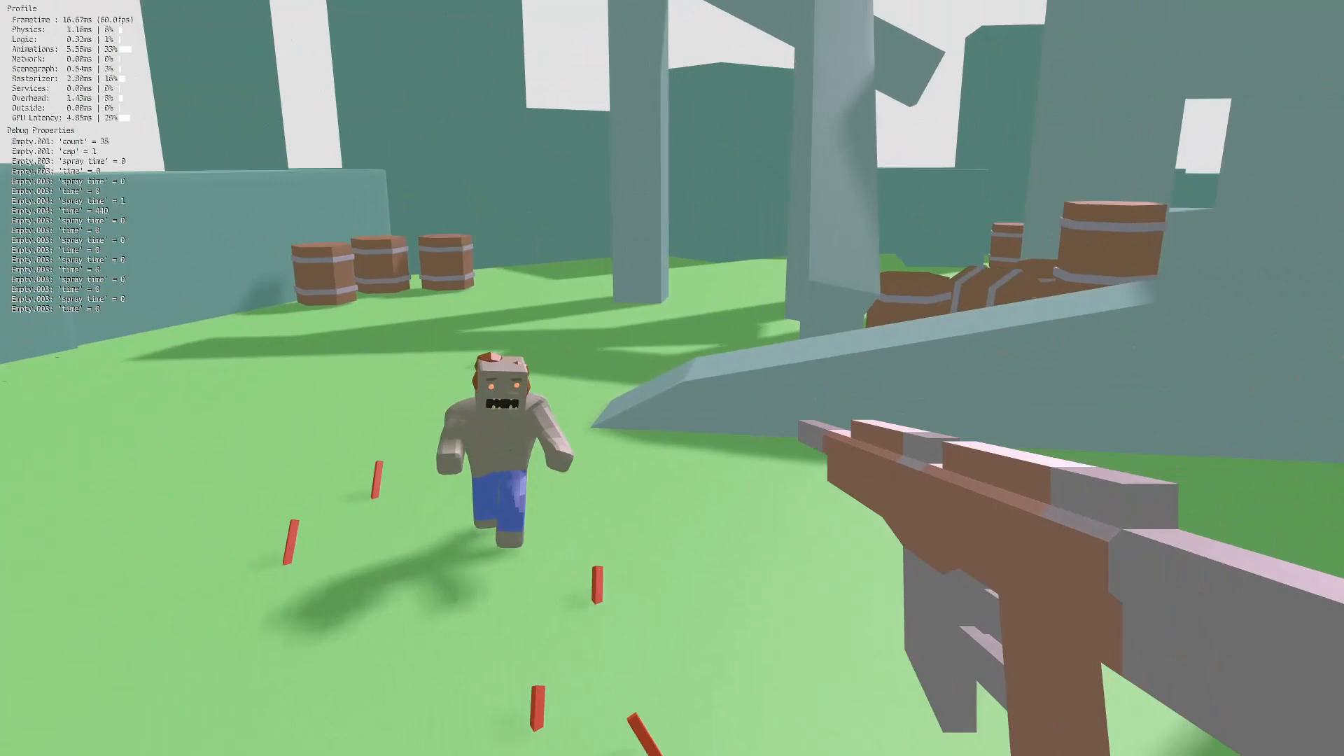
left_click(672, 378)
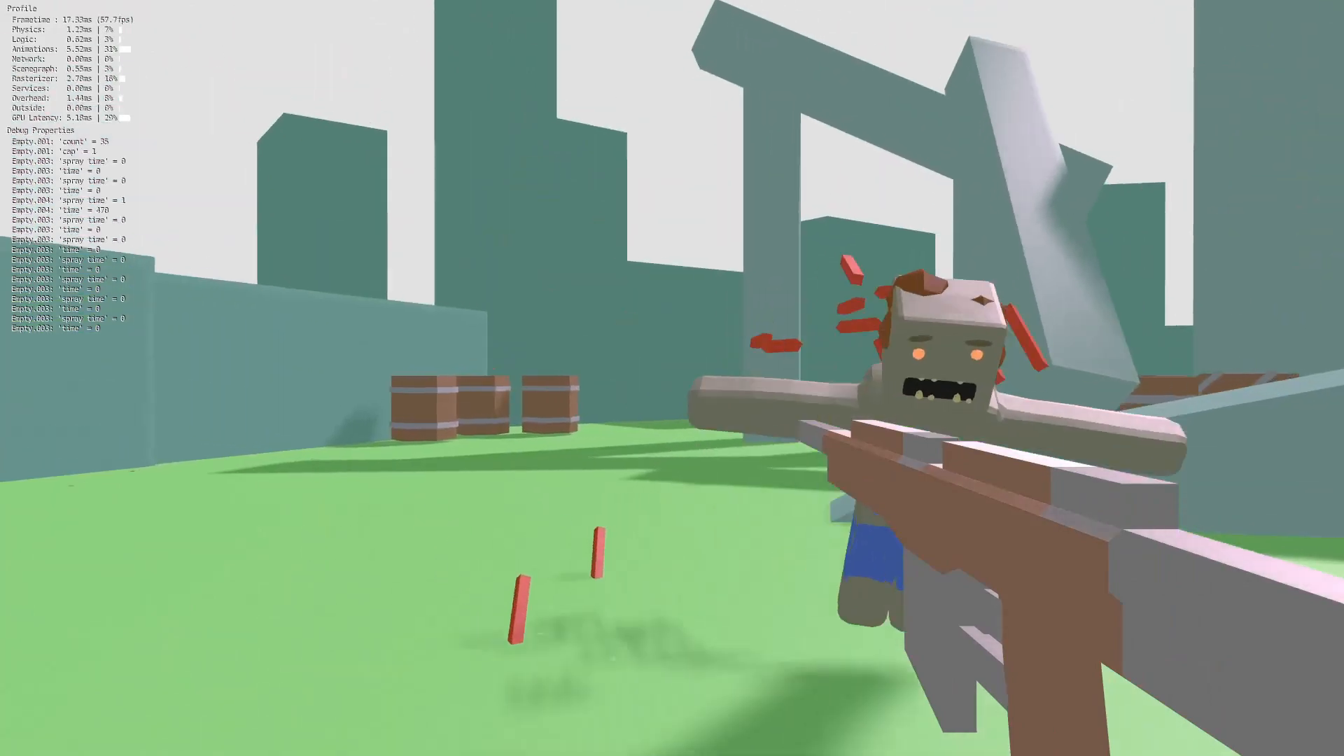
key("w")
key("s")
left_click(672, 378)
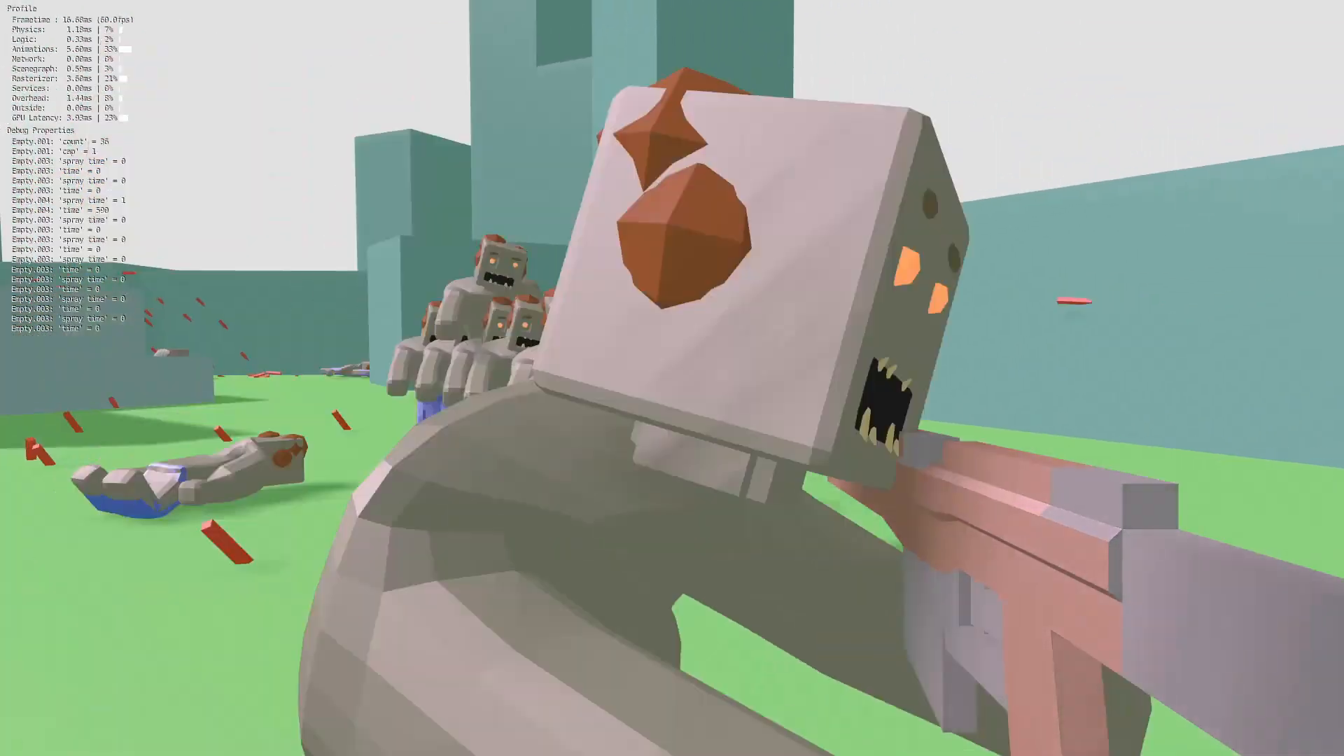
left_click(672, 378)
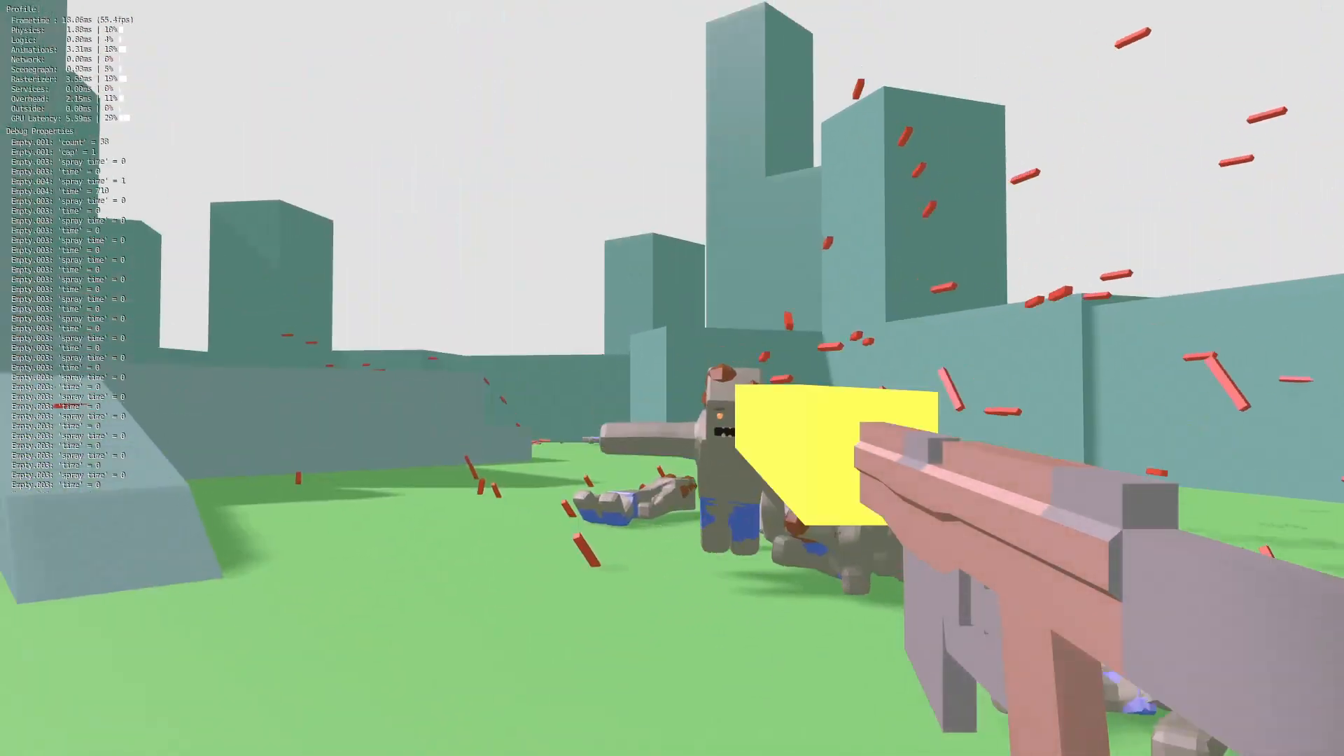
key("s")
key("w")
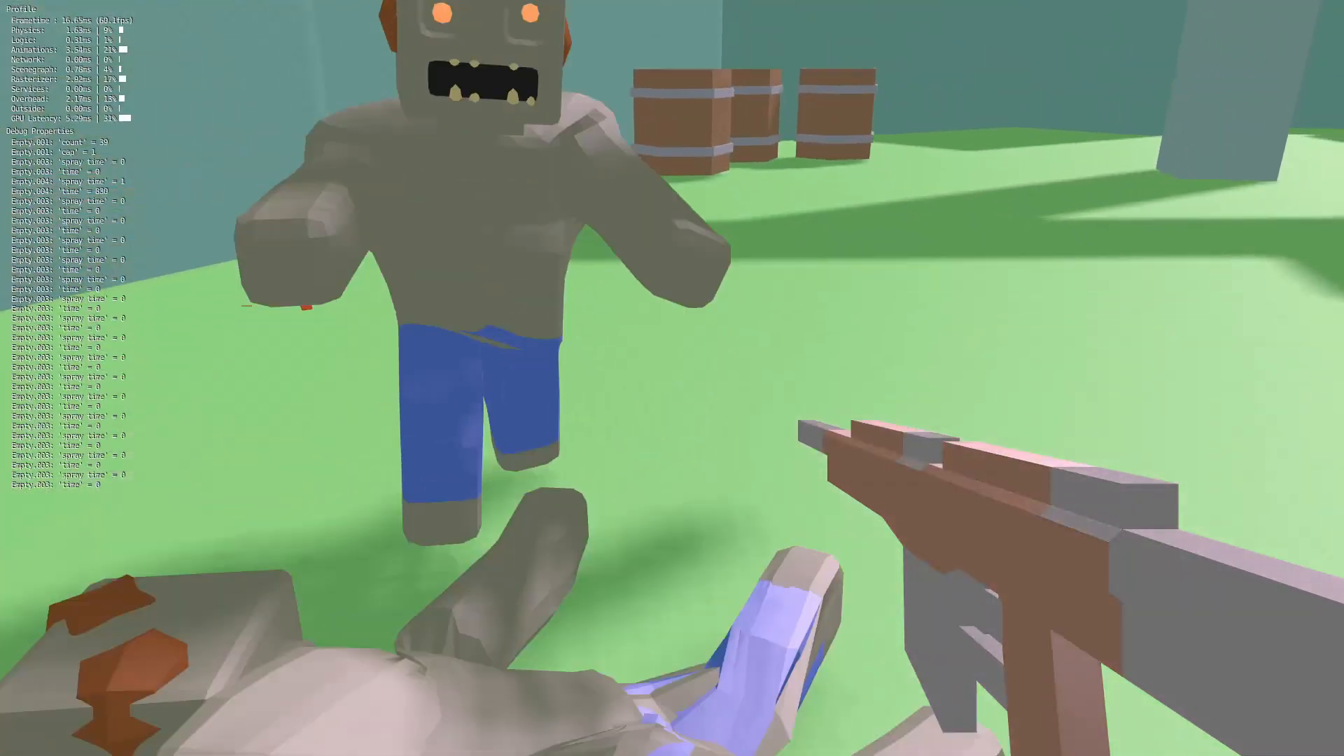
left_click(672, 377)
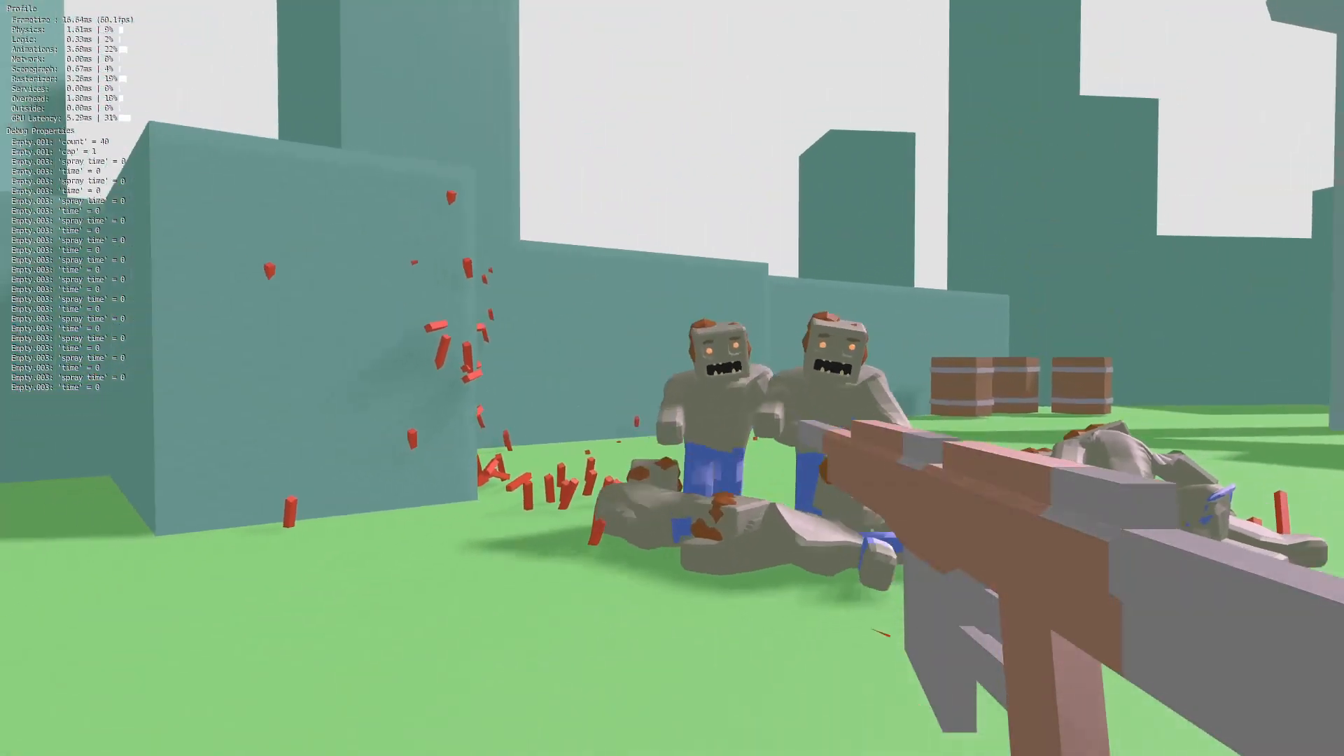
key("w")
key("a")
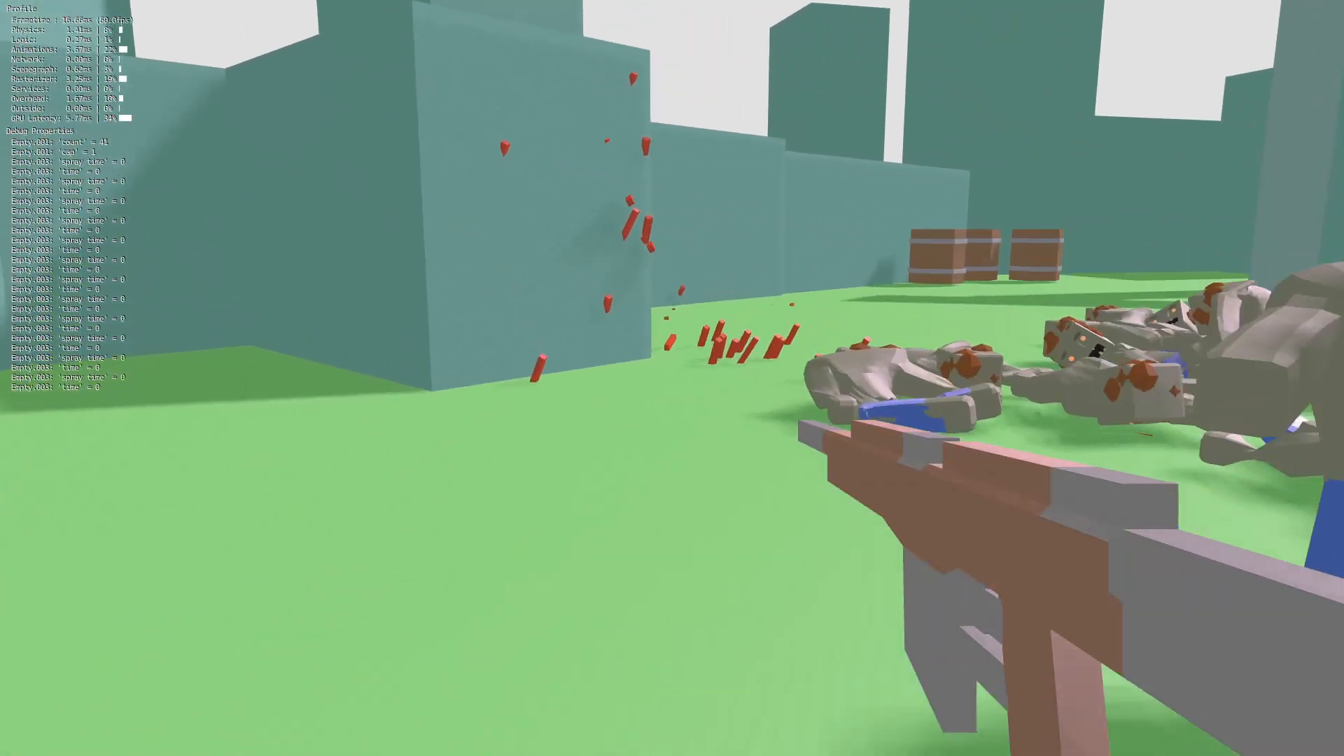
key("w")
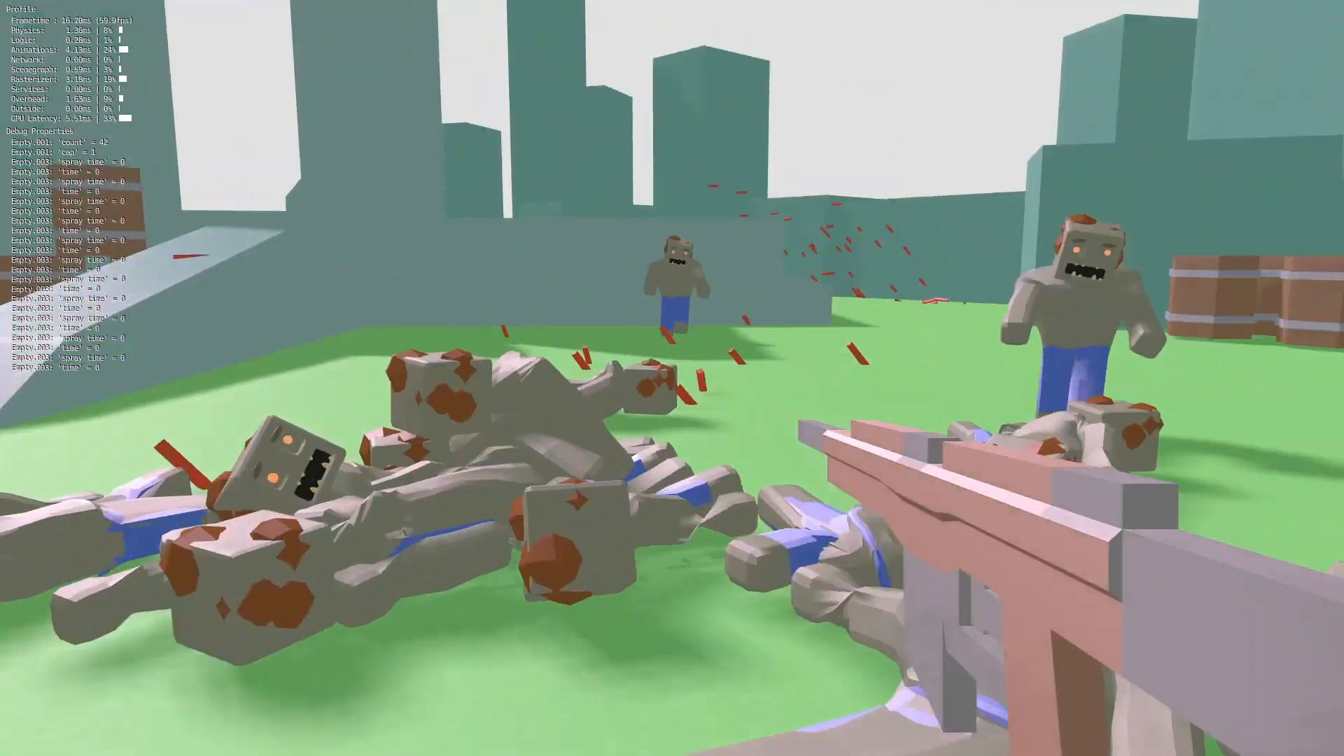
key("s")
key("s")
key("s")
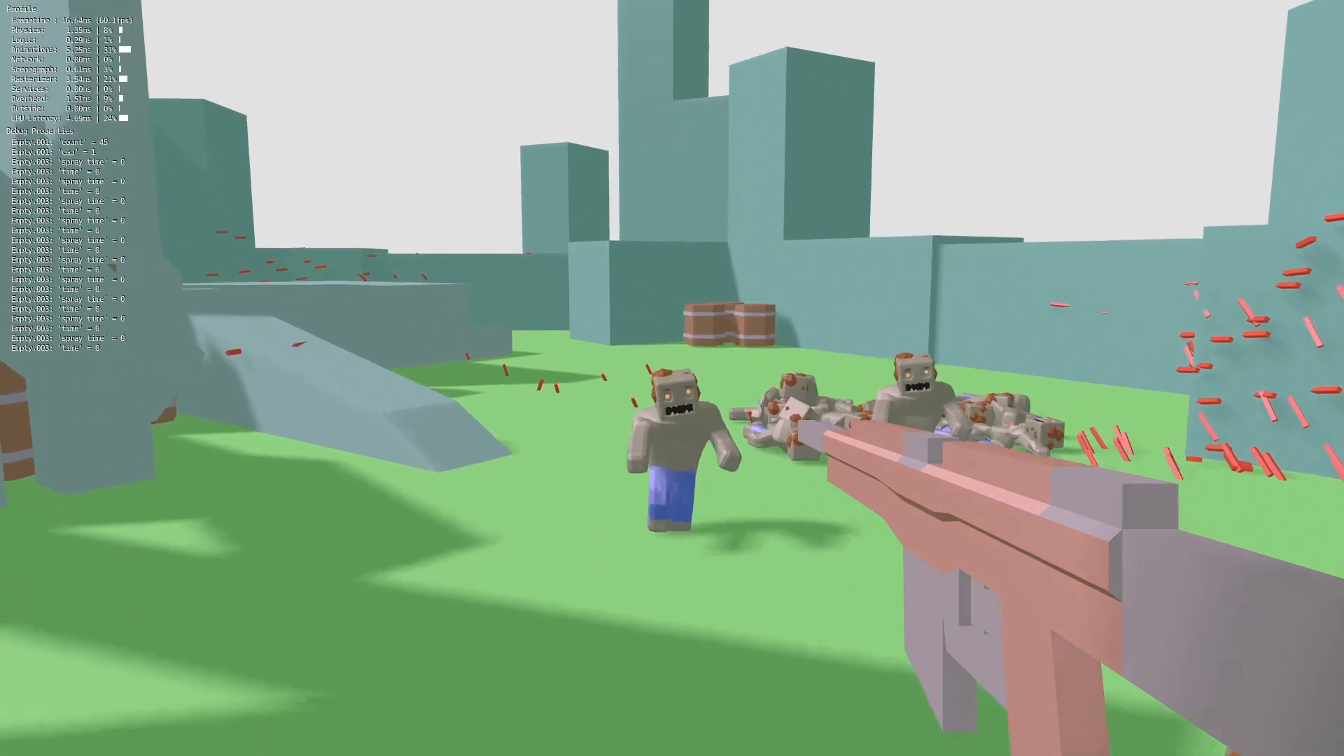
left_click(672, 378)
key("a")
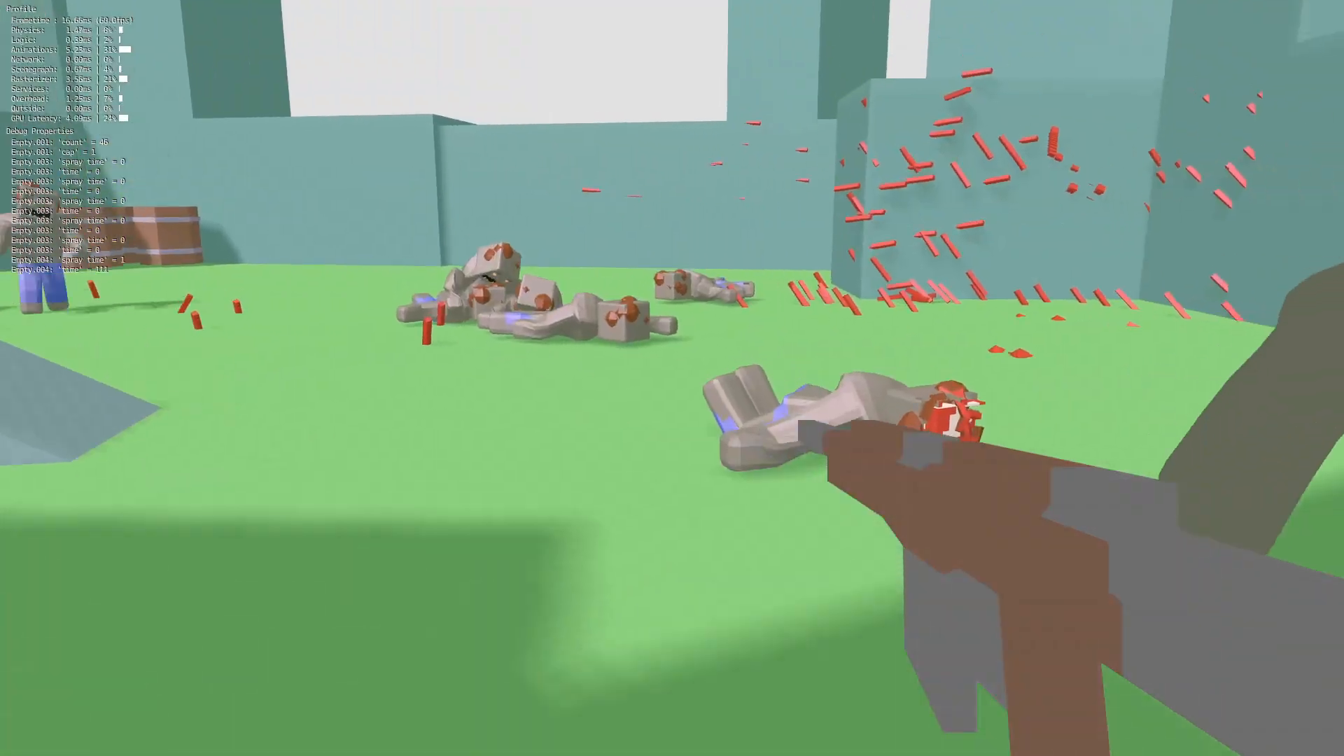
key("w")
left_click(672, 378)
left_click(672, 378)
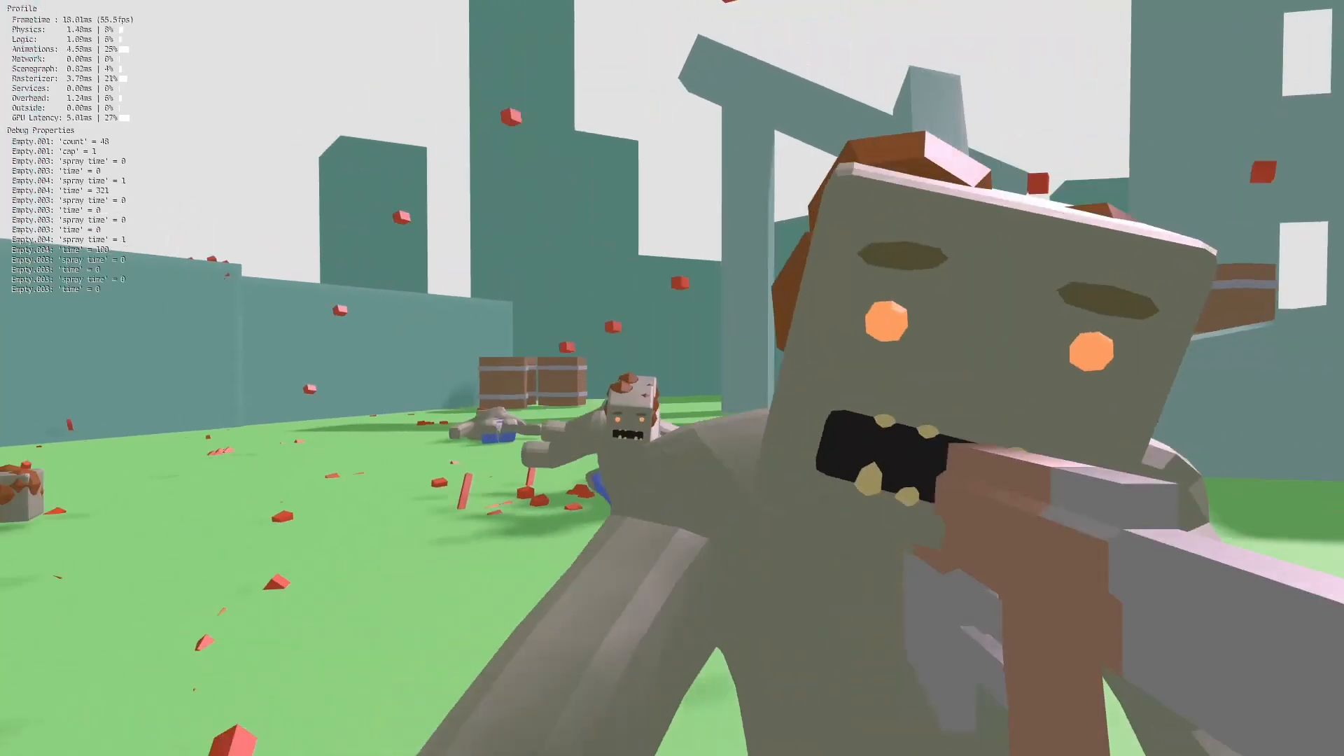
left_click(672, 378)
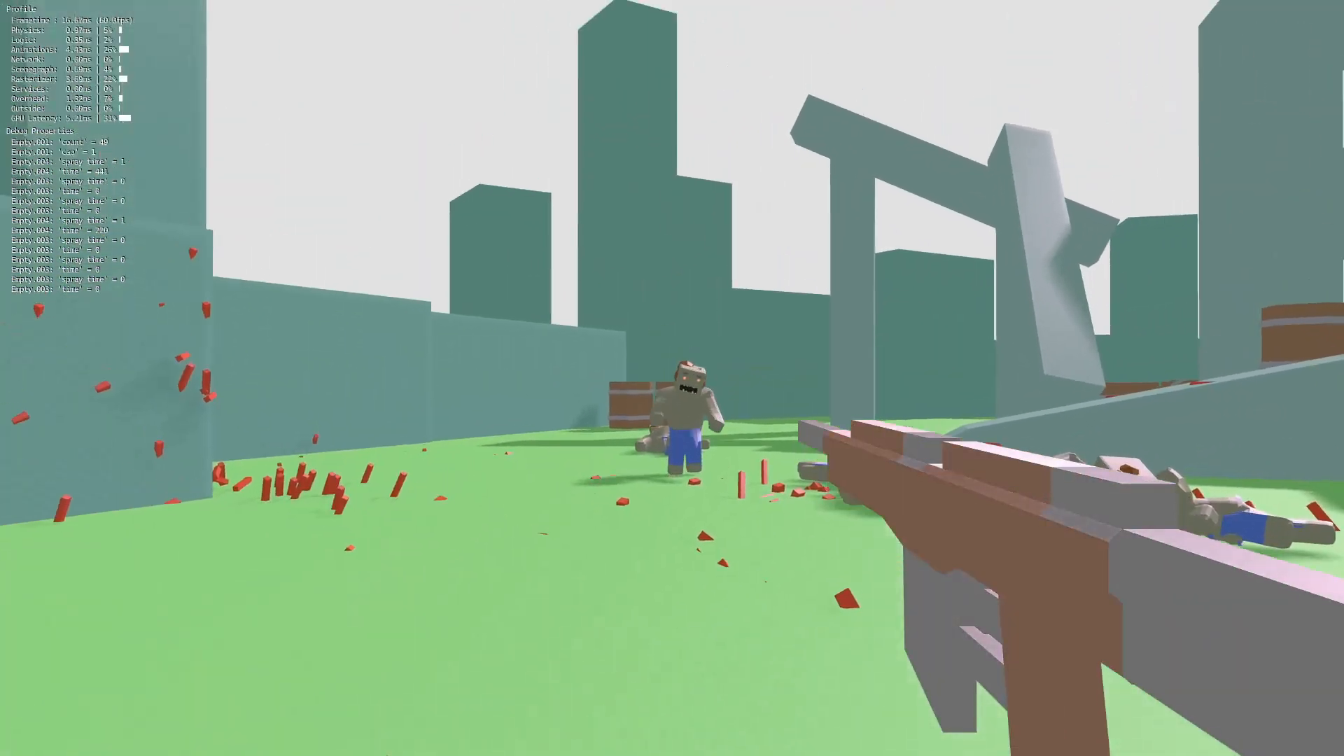
left_click(672, 378)
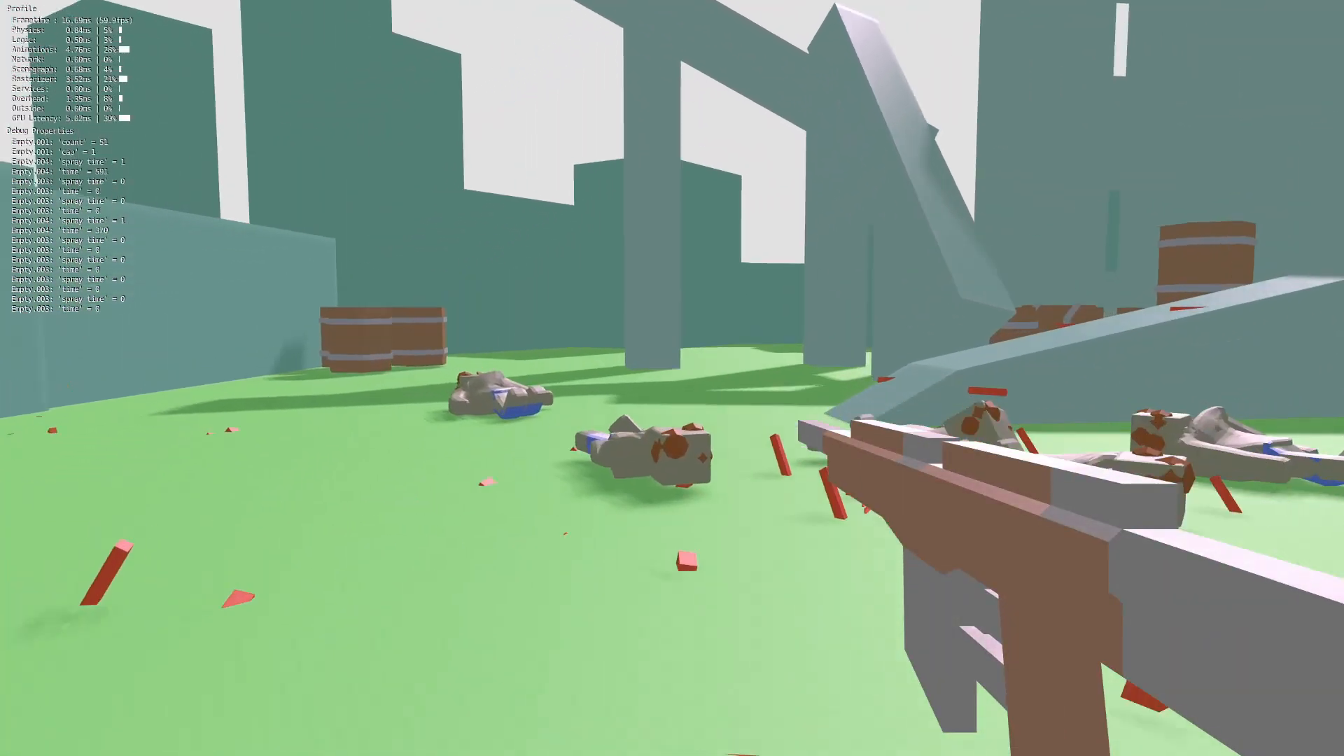
key("w")
left_click(672, 378)
left_click(672, 378)
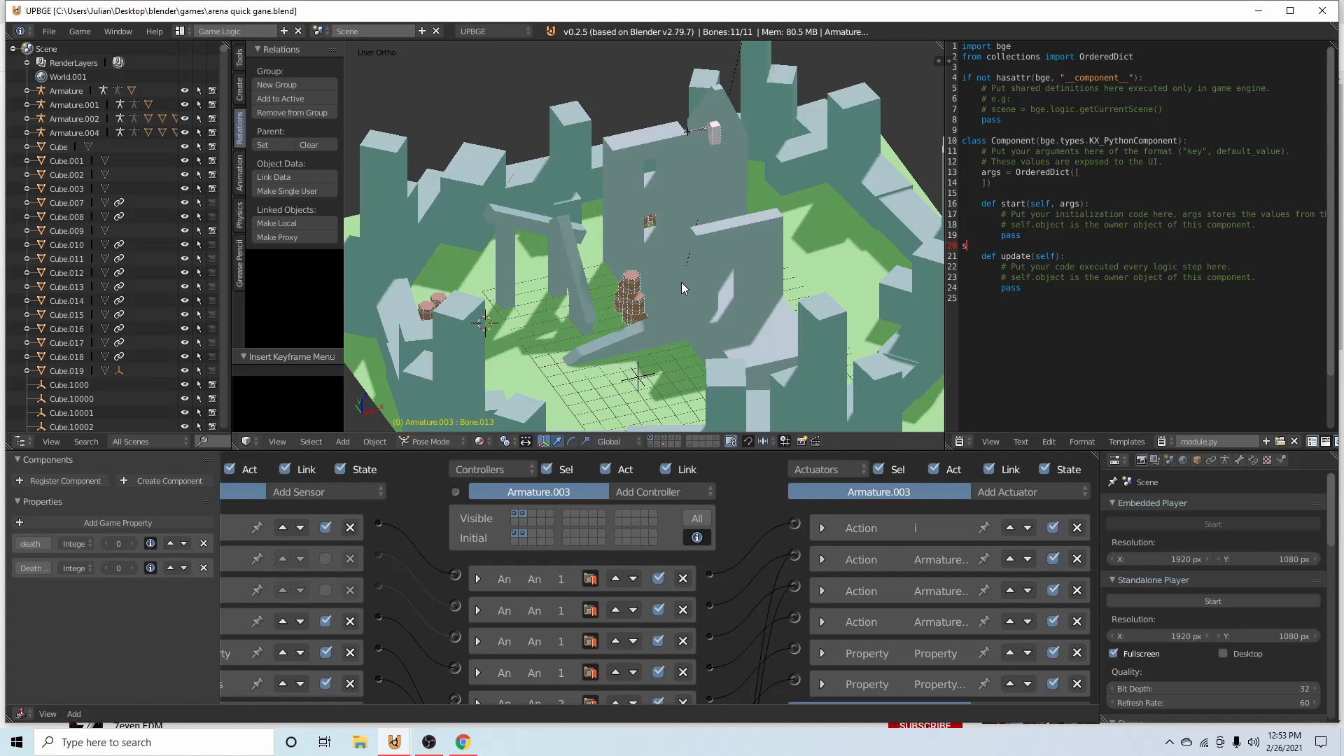
Select the Empty.001 object in the arena and collapse its Property actuator that assigns cap, leaving its logic bricks compact
scroll(553, 266, "up", 2)
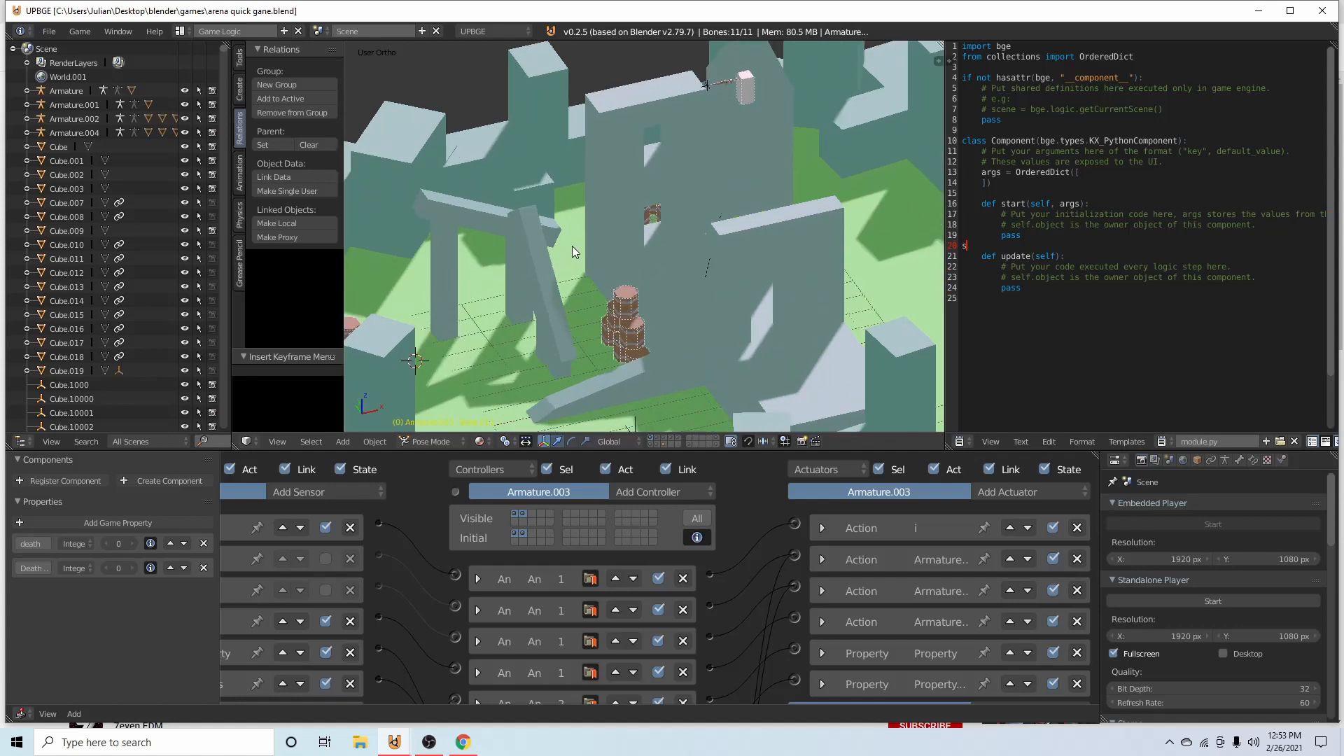
scroll(685, 246, "down", 2)
middle_click_drag(684, 246, 626, 265)
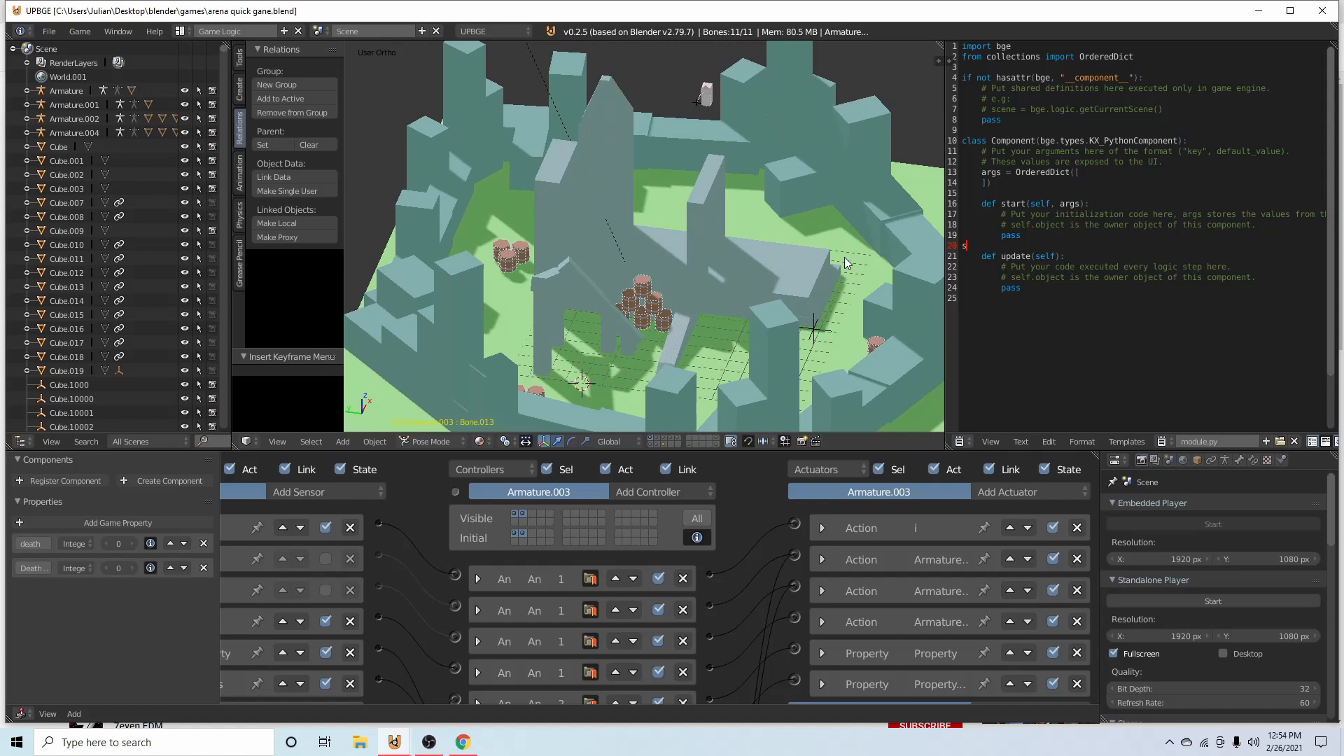
right_click(812, 328)
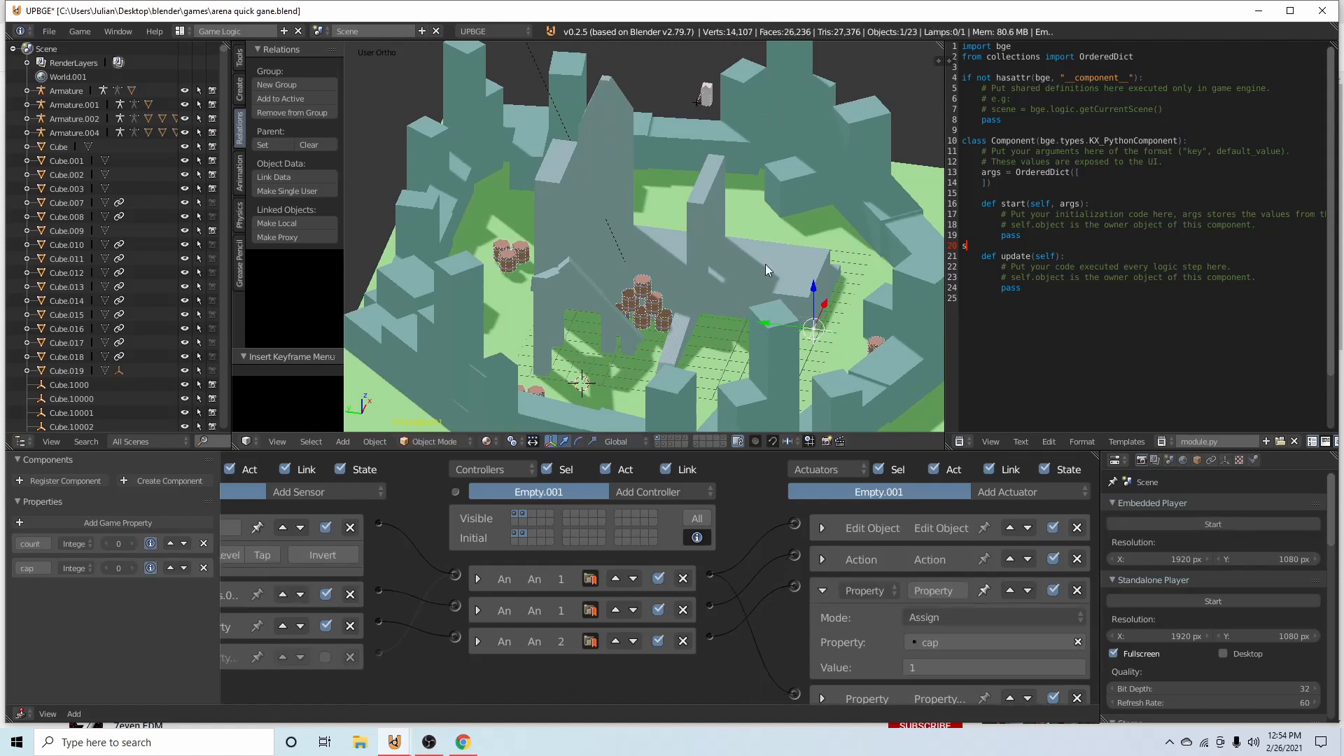
left_click(826, 589)
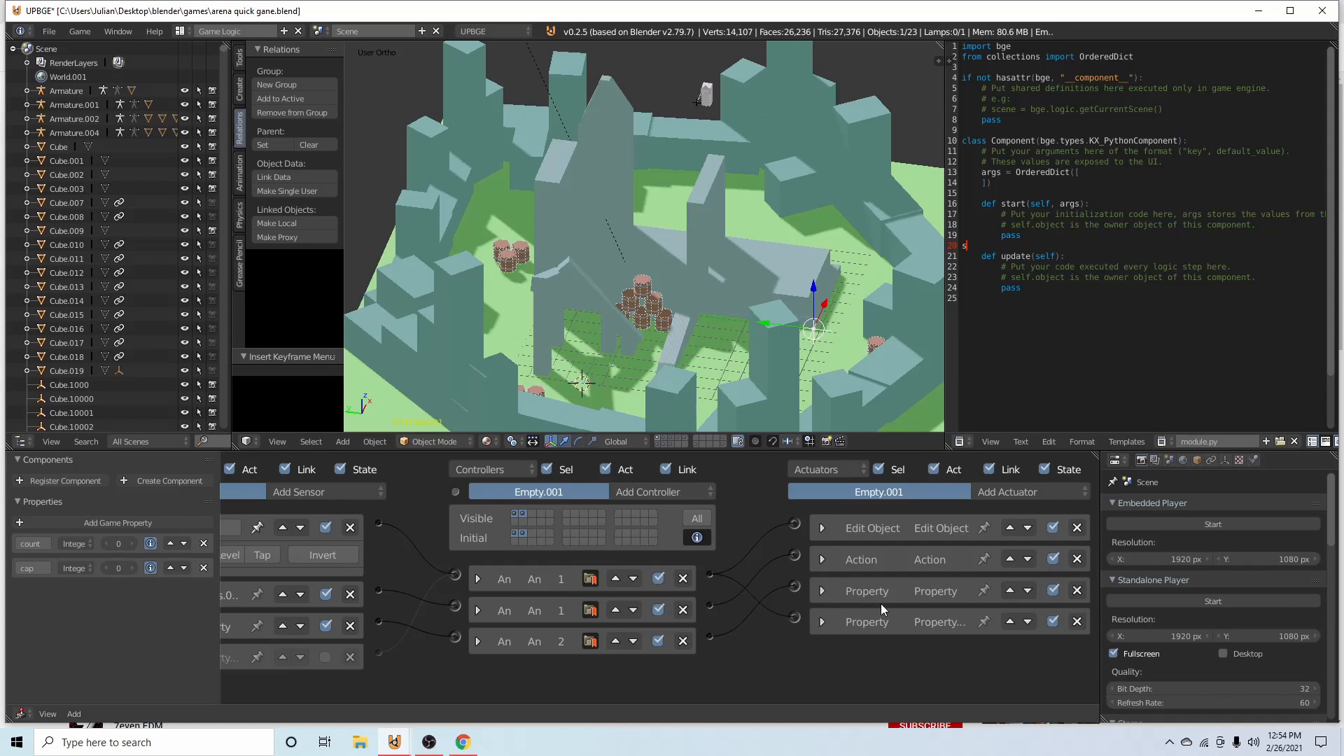
middle_click_drag(477, 575, 676, 548)
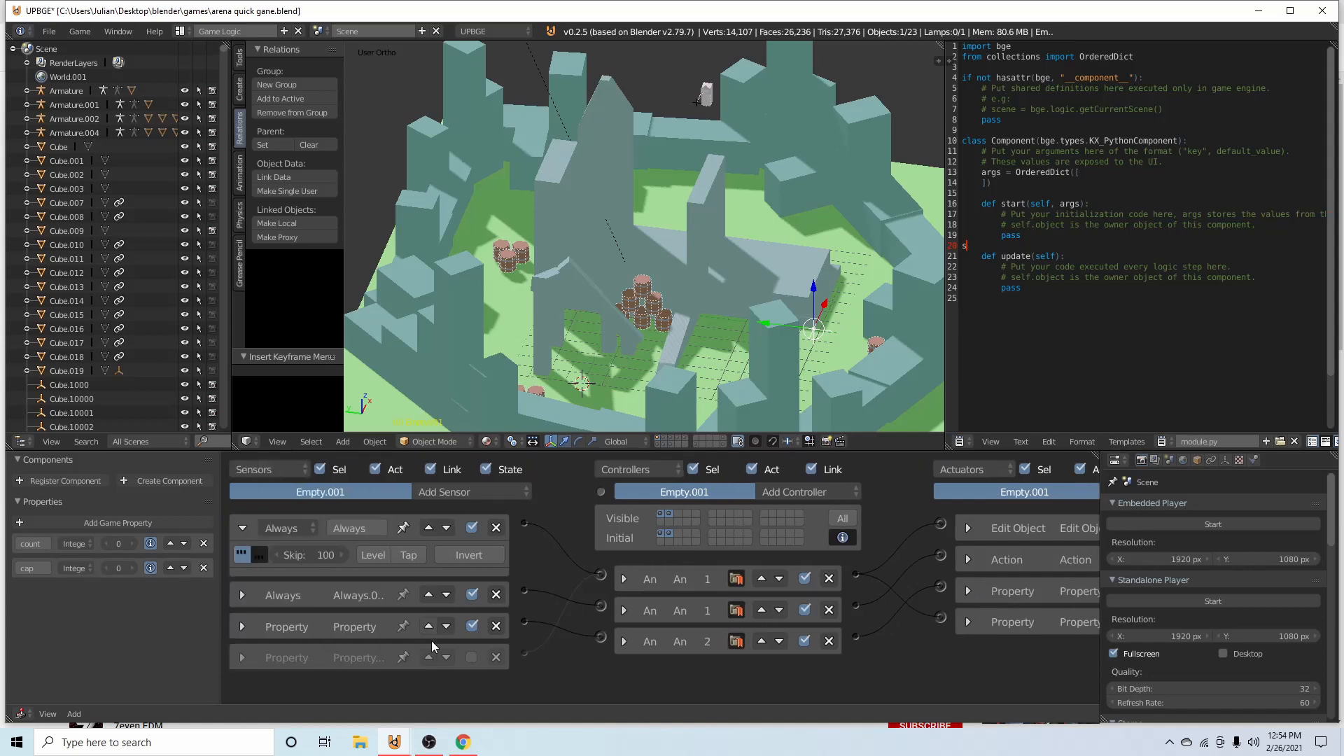
Enable the inactive Property sensor on Empty.001 and examine the conditions of its Property sensors
left_click(471, 656)
left_click(242, 657)
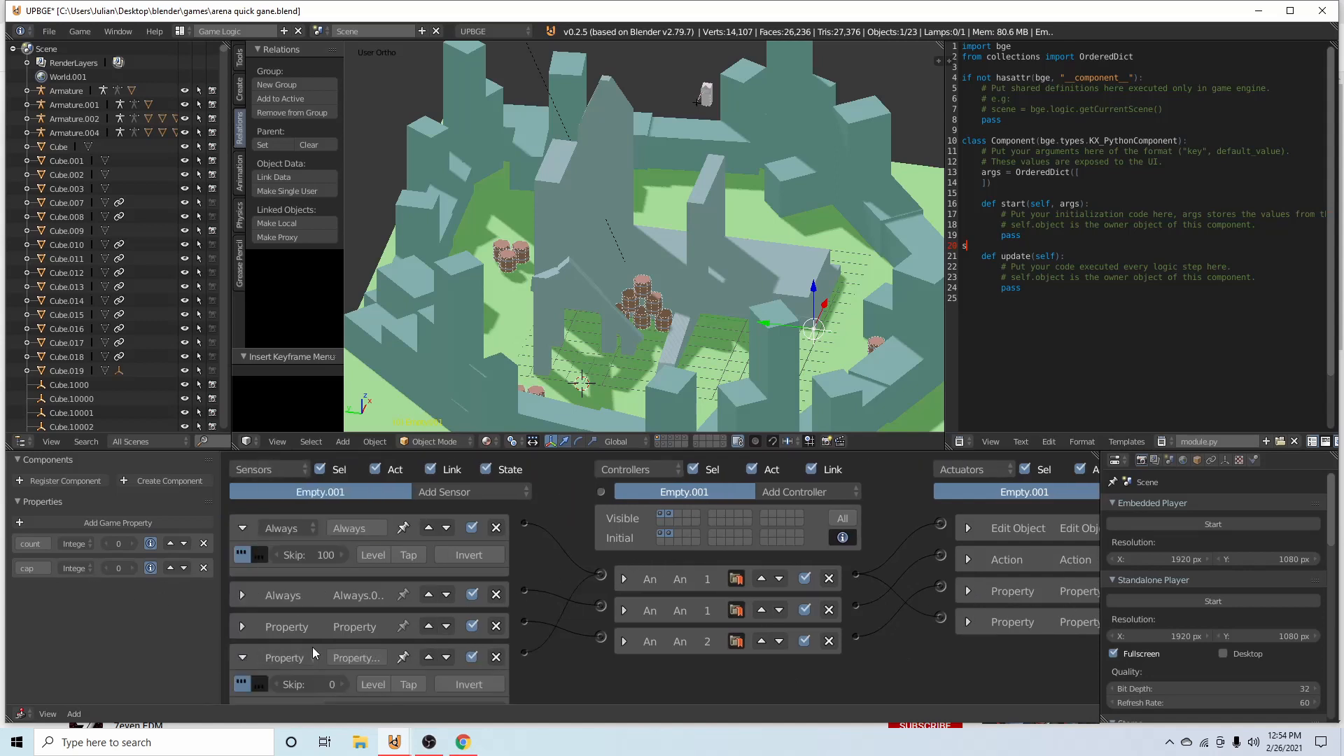
scroll(337, 581, "down", 3)
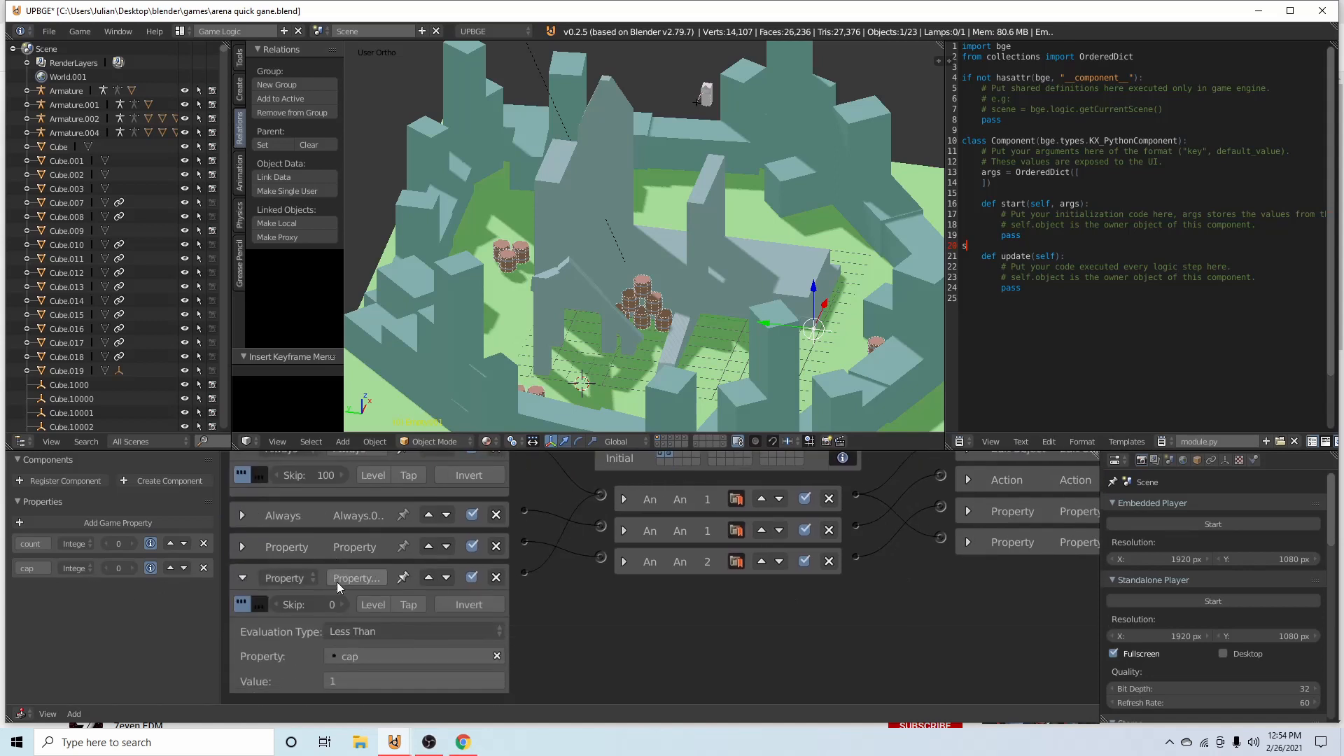
left_click(240, 579)
left_click(241, 625)
scroll(378, 603, "down", 3)
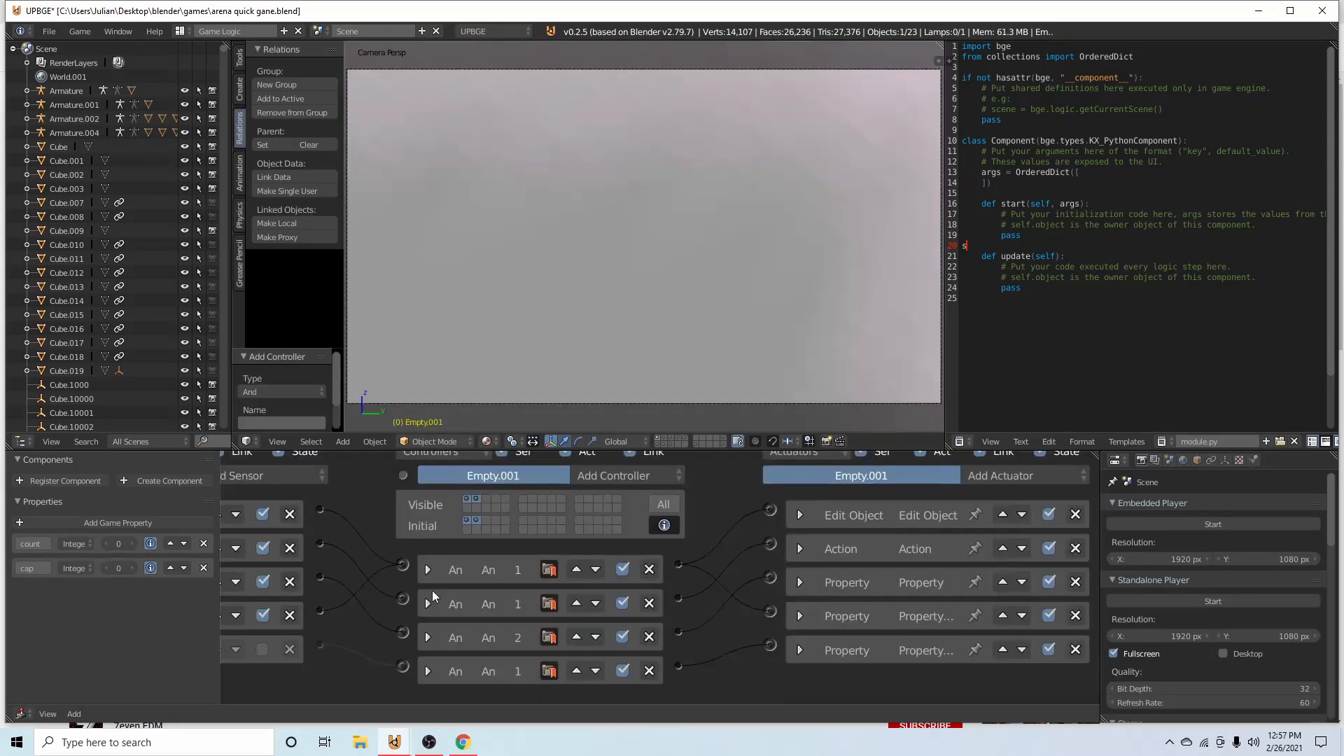
Examine the disabled Property sensor on Empty.001 and the last Property actuator, which assigns count, then collapse the actuator
middle_click_drag(486, 580, 718, 560)
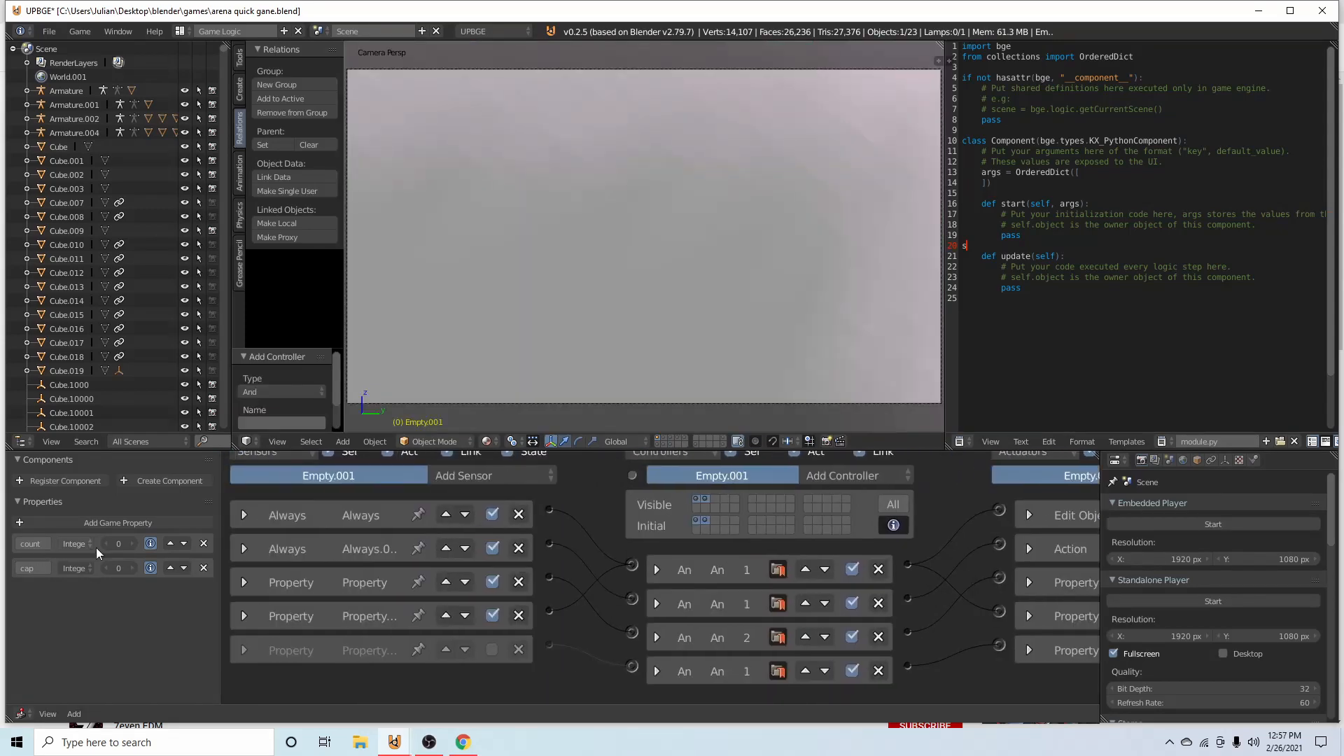
left_click(248, 649)
left_click(250, 649)
middle_click_drag(308, 626, 989, 504)
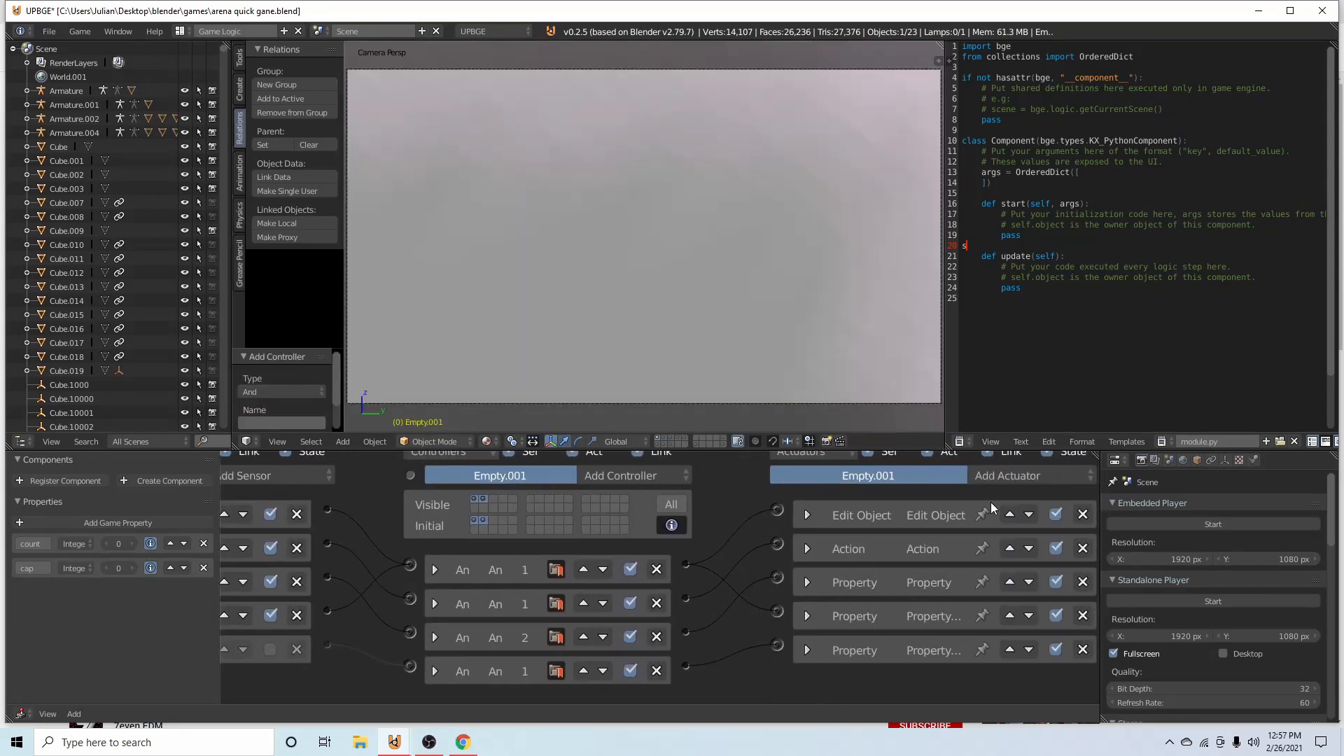
left_click(809, 649)
scroll(819, 616, "down", 2)
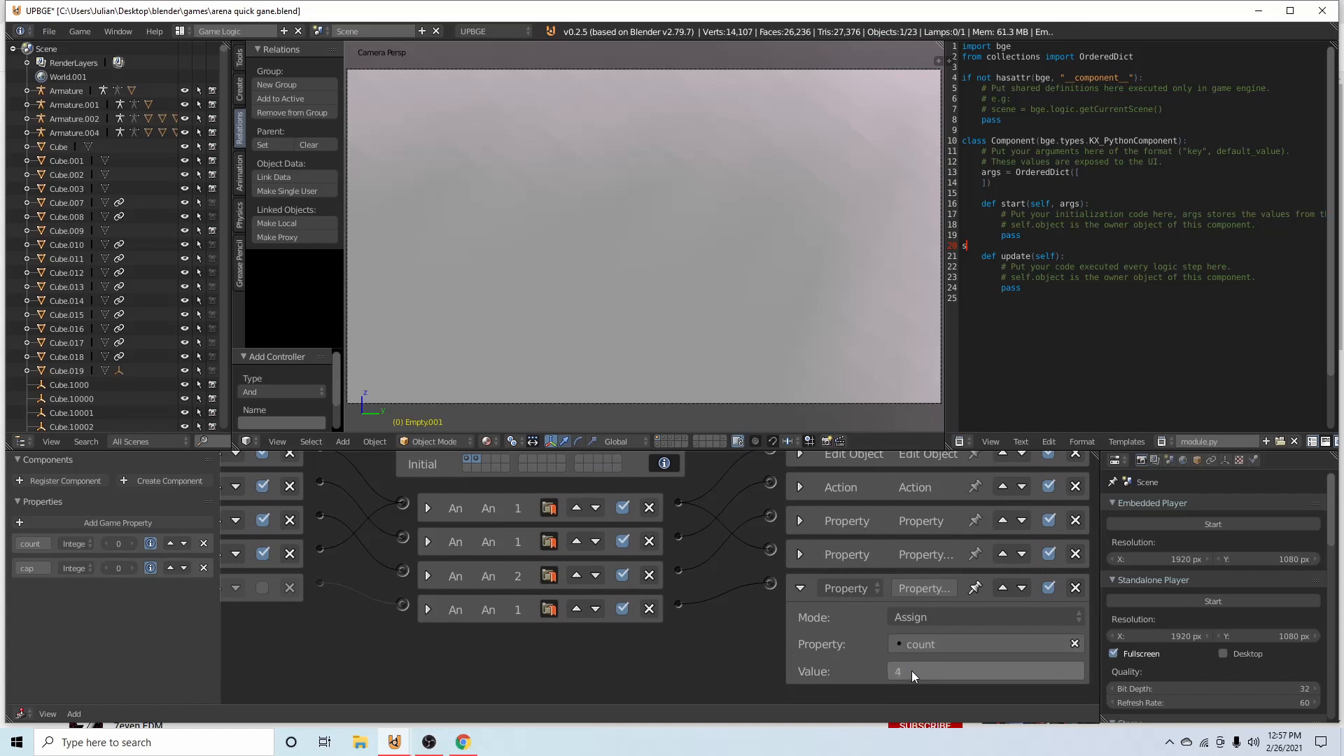
left_click(800, 587)
middle_click_drag(413, 599, 621, 599)
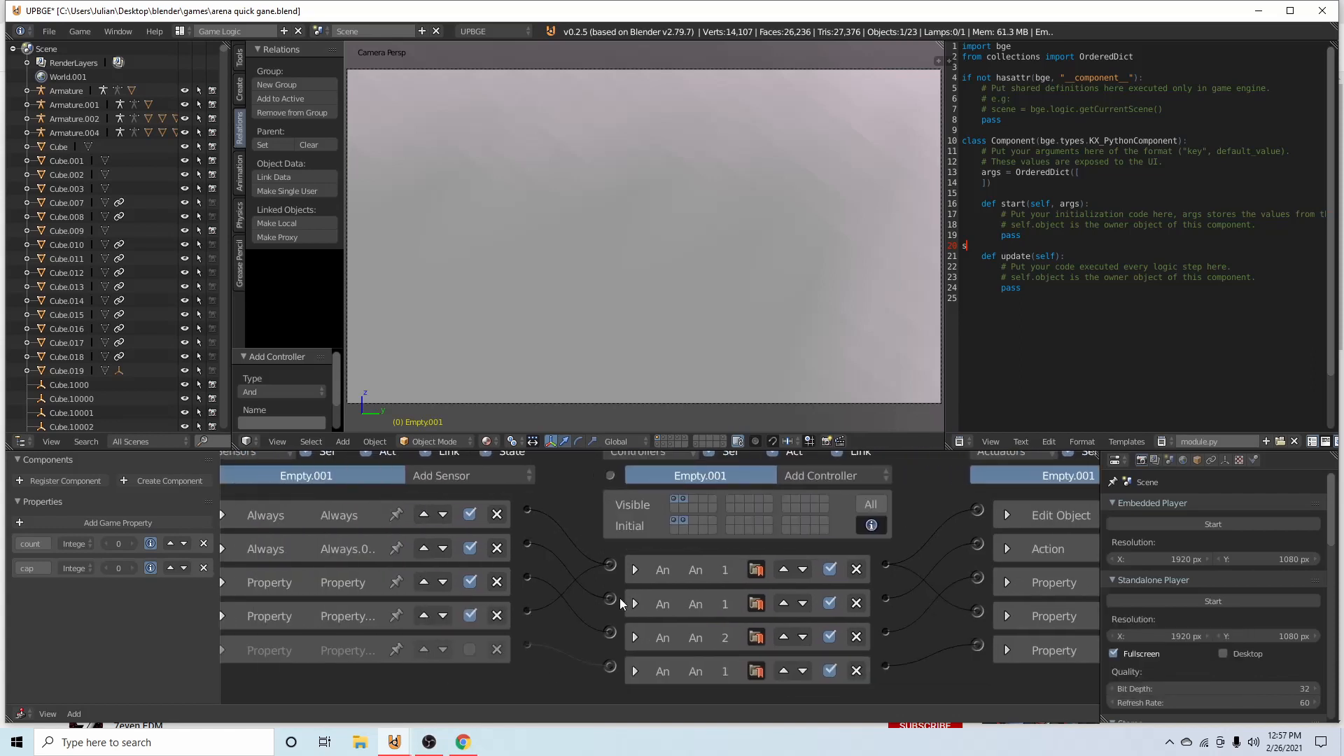
middle_click_drag(518, 581, 539, 585)
left_click(521, 482)
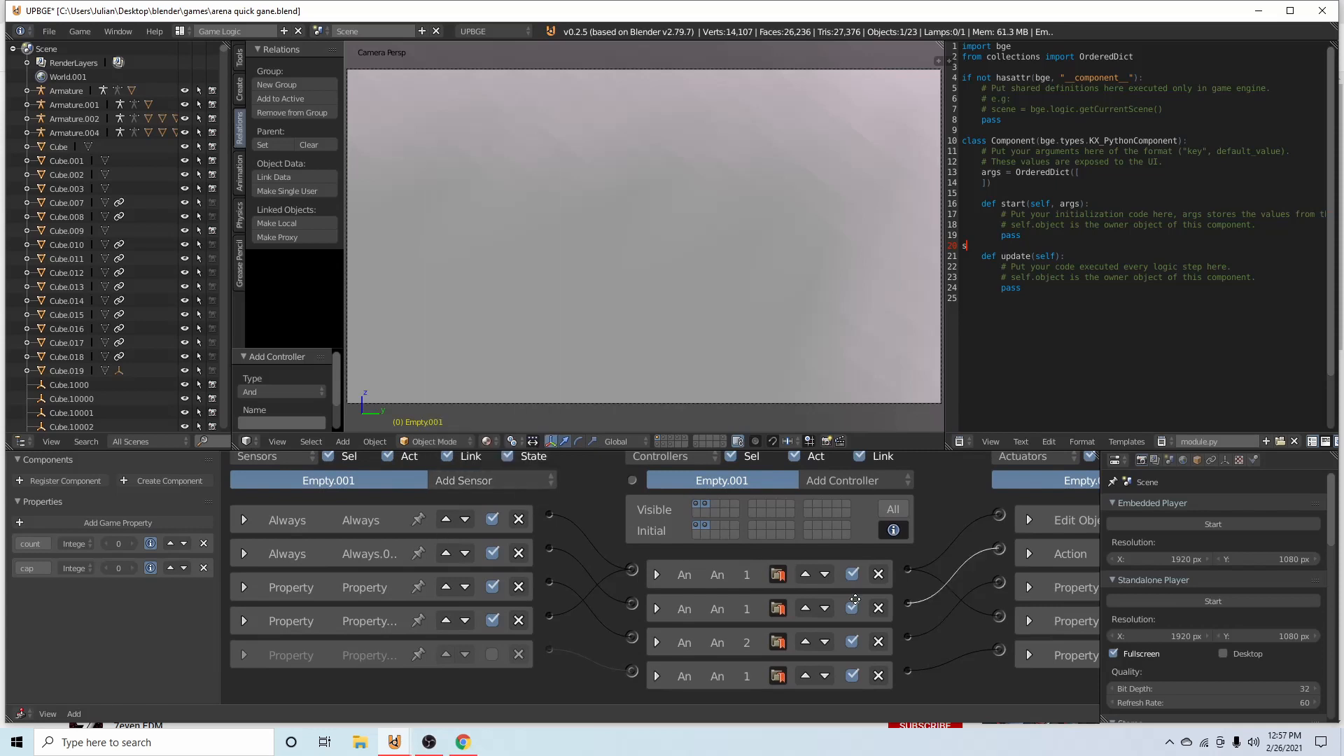
Add a Property actuator to Empty.001, link the last And controller to it, and make it act on the cap property
middle_click_drag(742, 601, 513, 602)
left_click(1050, 475)
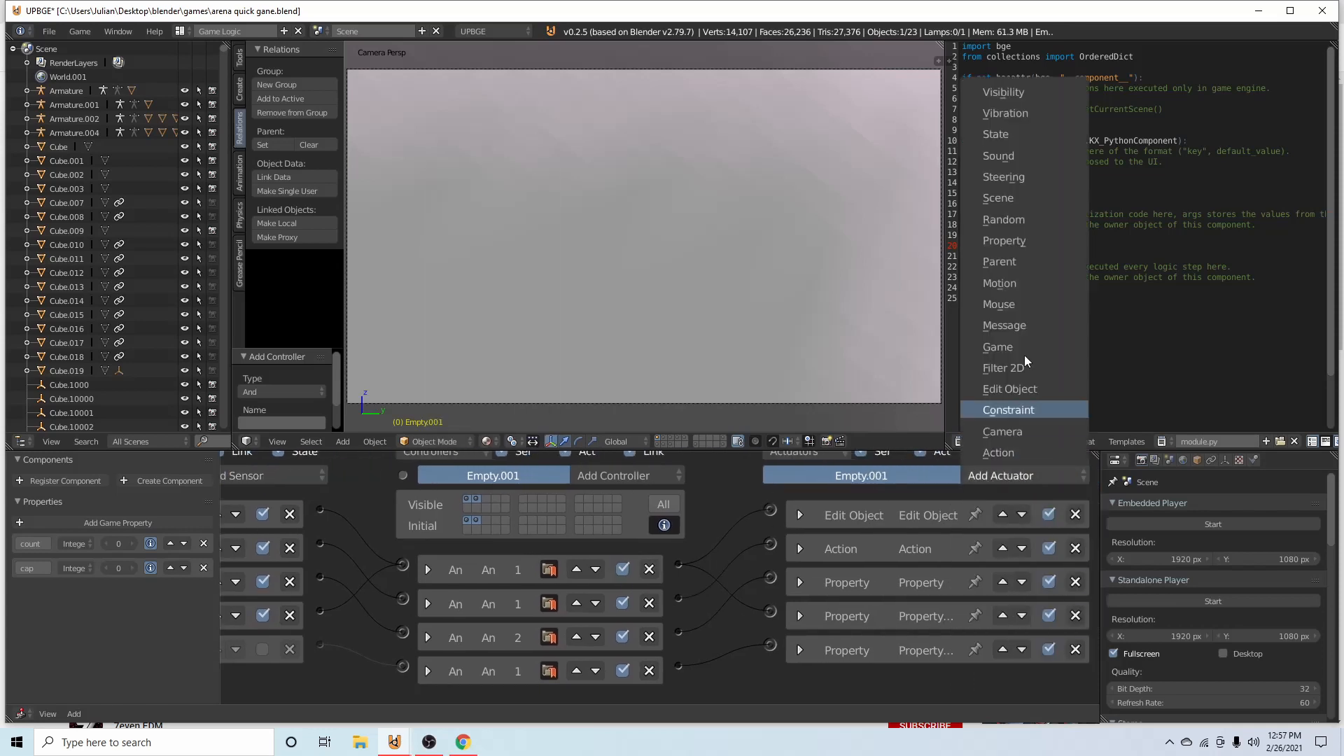
left_click(1004, 241)
scroll(770, 518, "down", 3)
left_click_drag(676, 576, 770, 583)
left_click(933, 644)
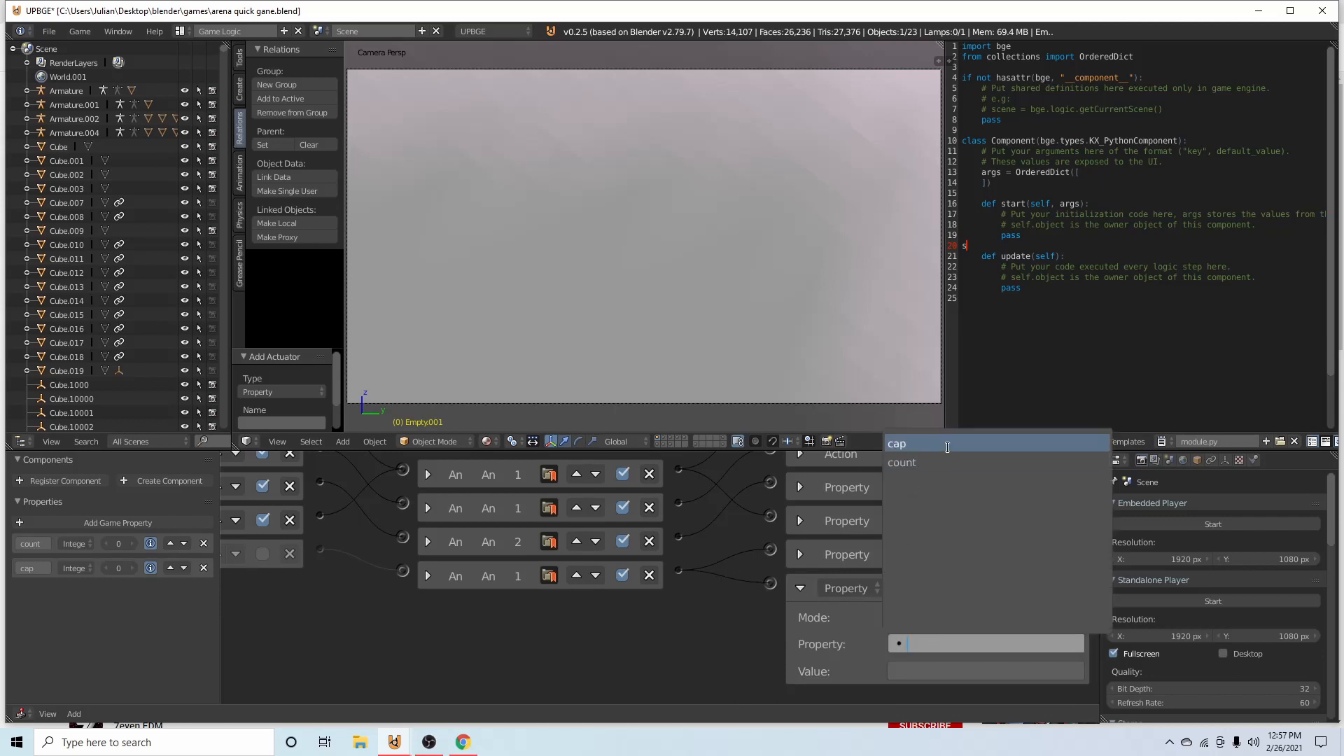
left_click(898, 444)
left_click(896, 672)
key("Return")
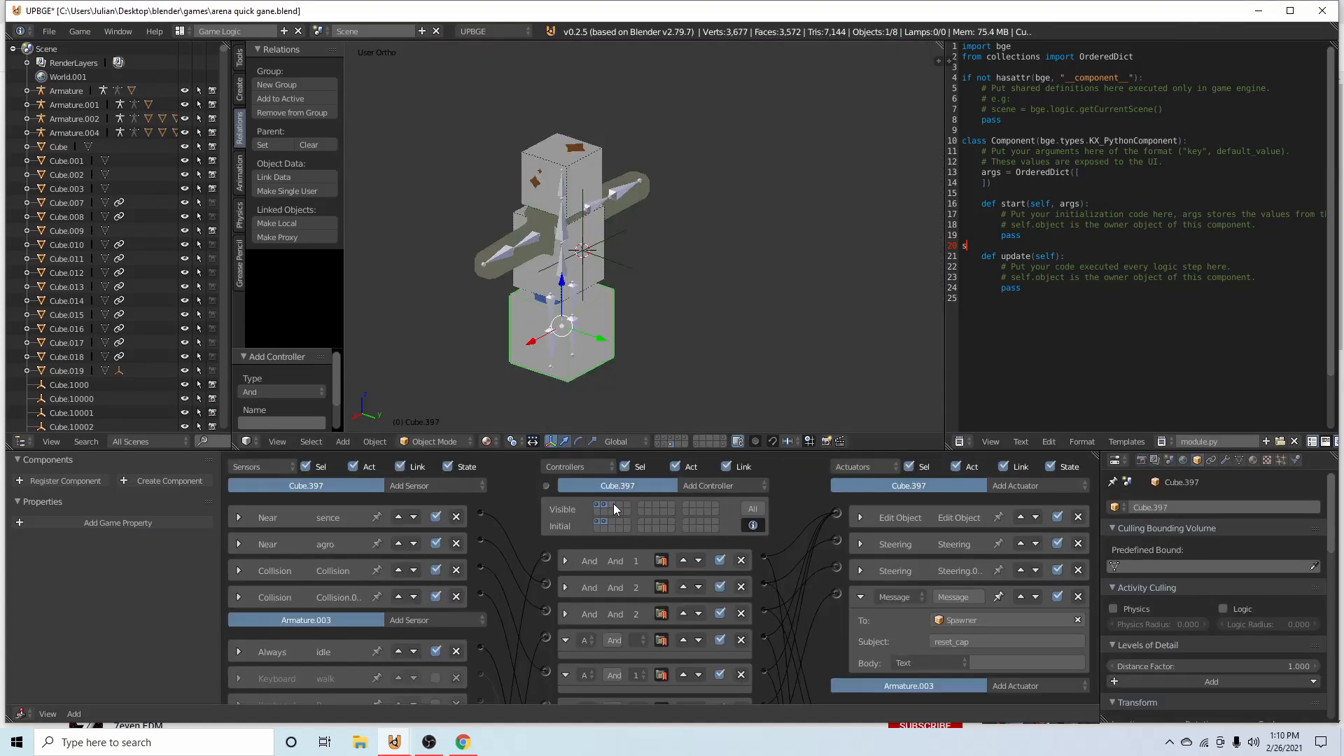
Examine the logic bricks of Cube.397 in its different states, returning to the first two states shown together
left_click(614, 503)
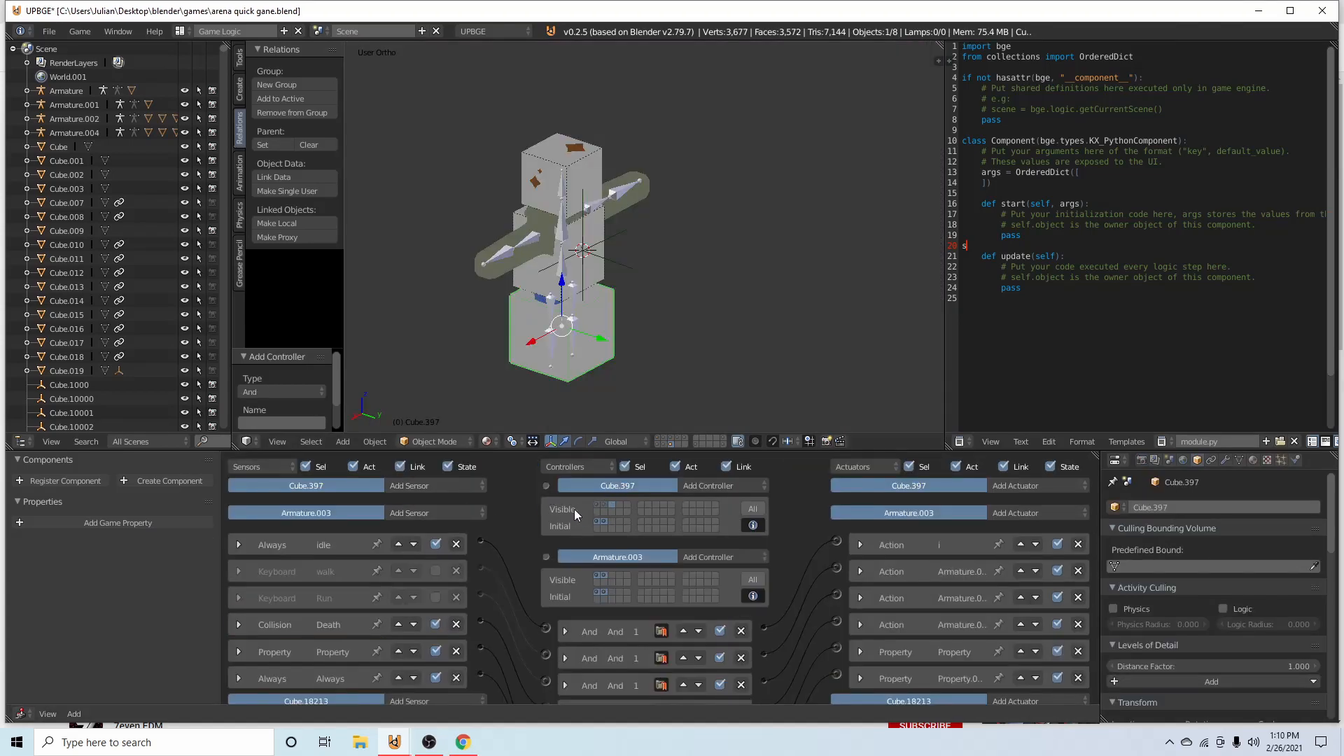
left_click(601, 503)
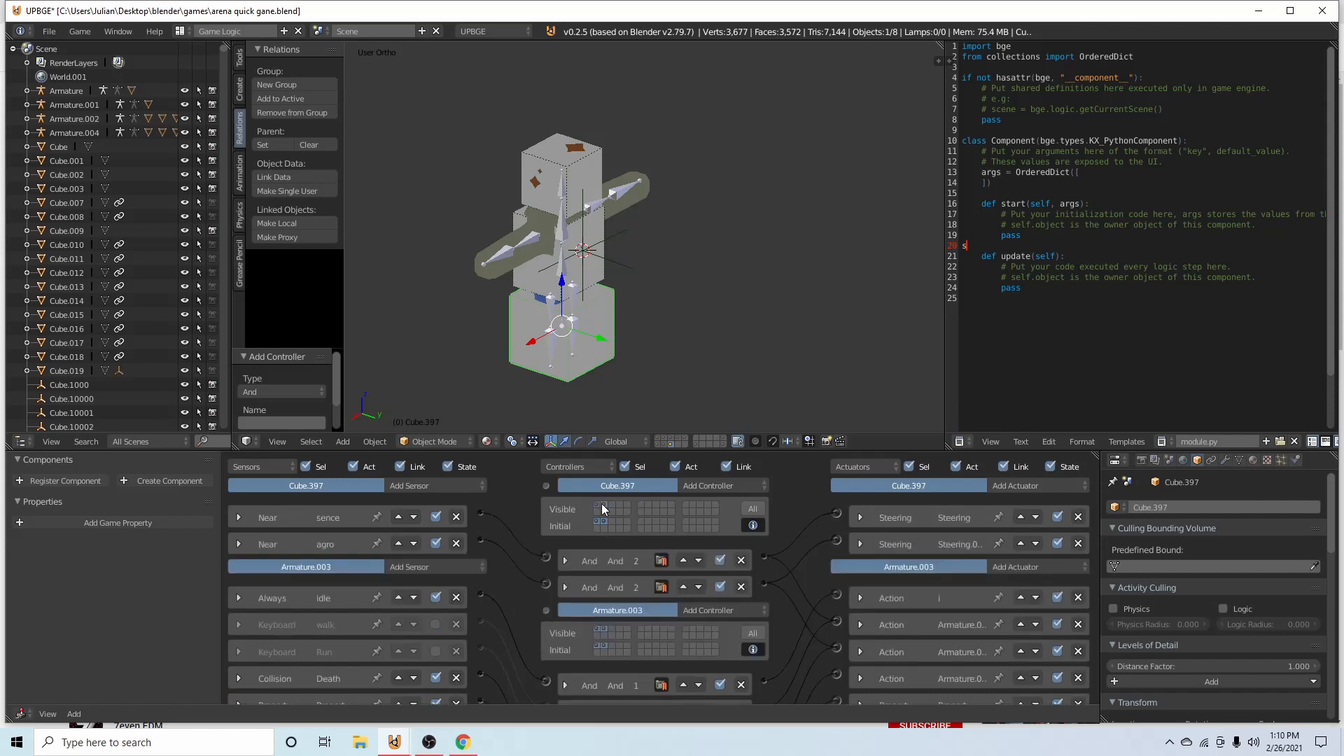
left_click(604, 504, "shift")
left_click(545, 485)
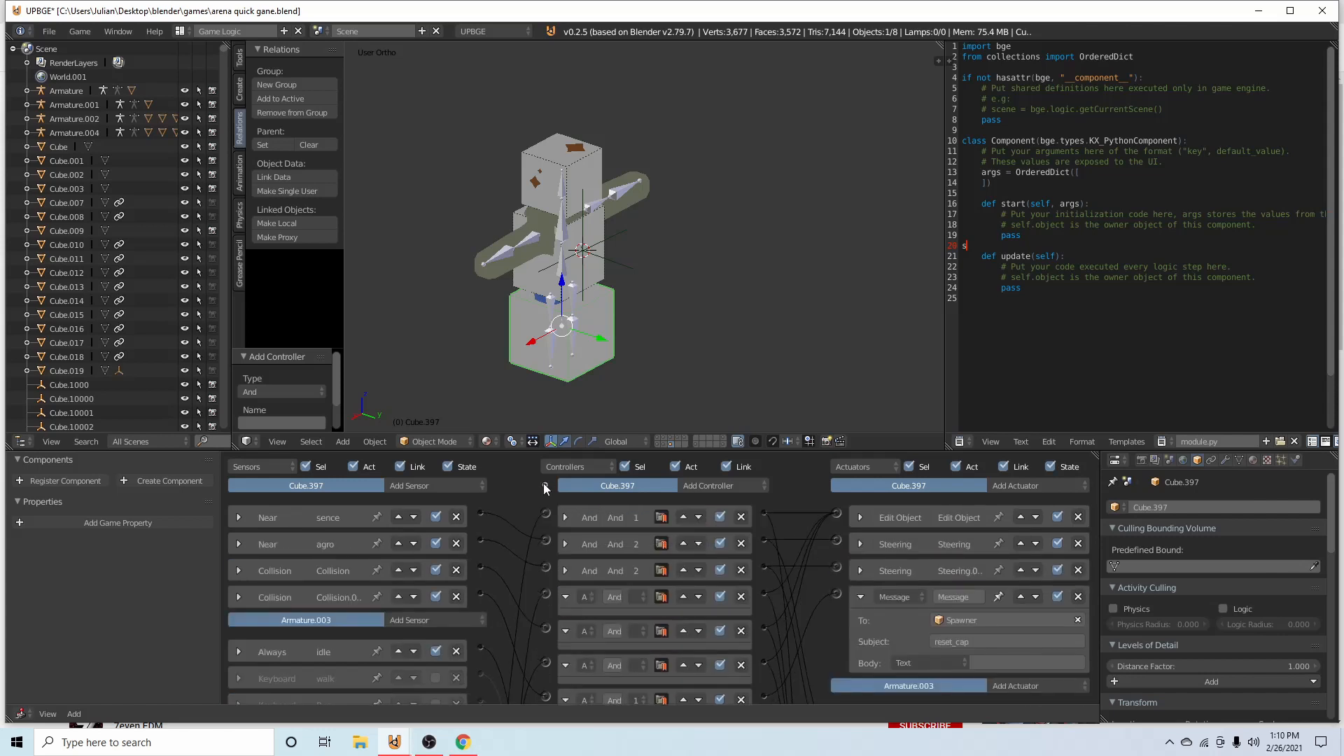
left_click(545, 486)
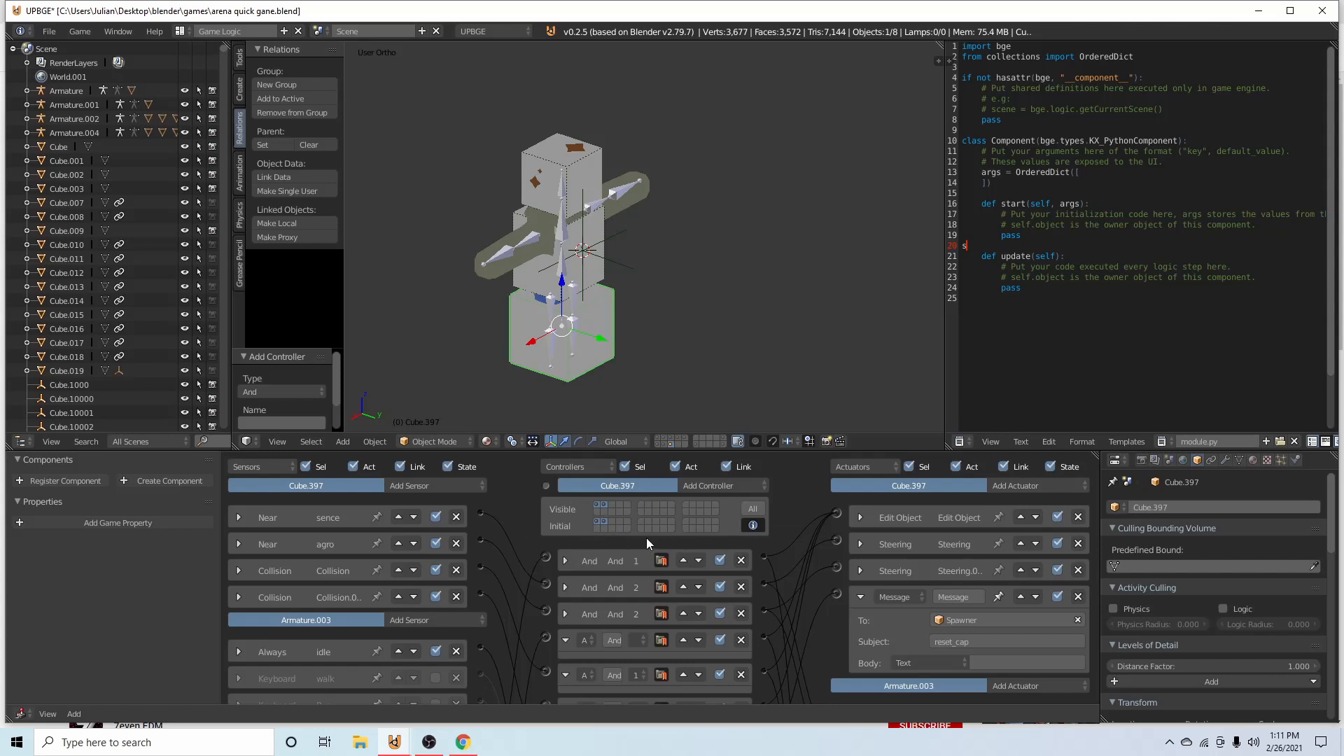
left_click(608, 505)
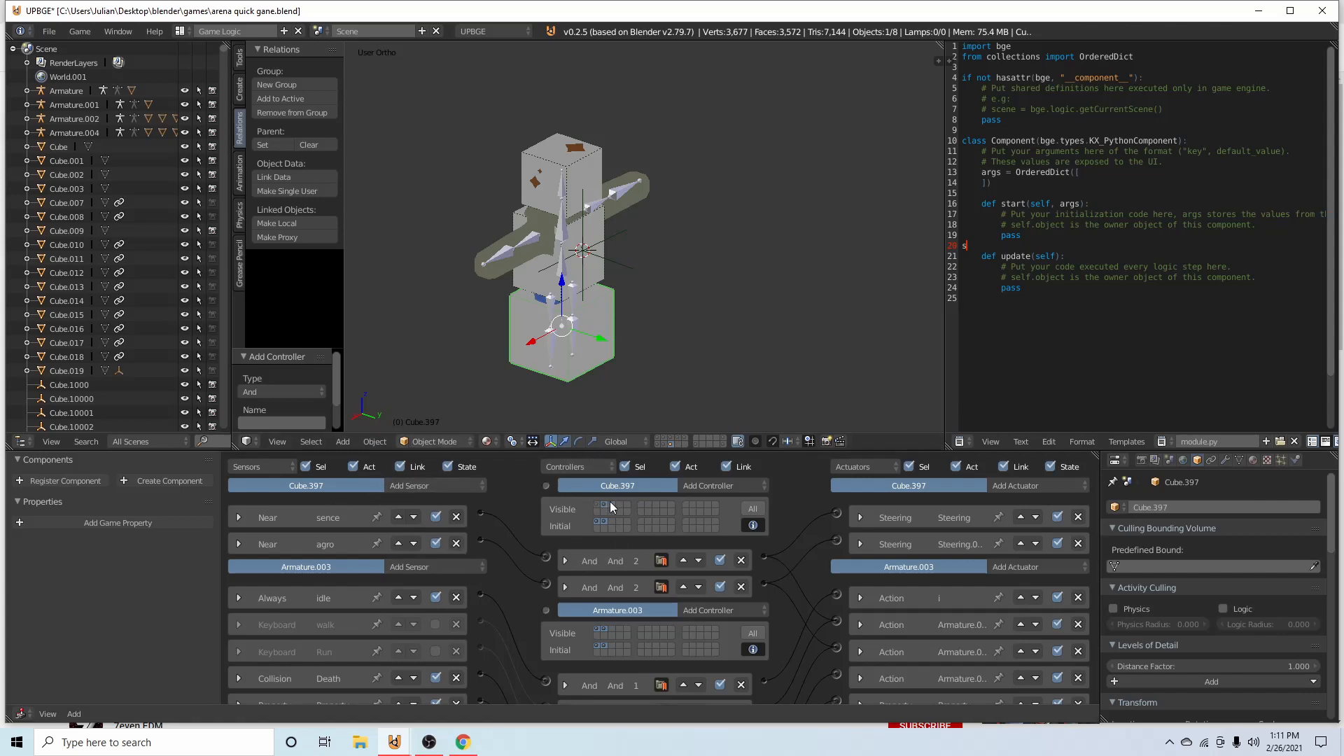
key("ctrl+z")
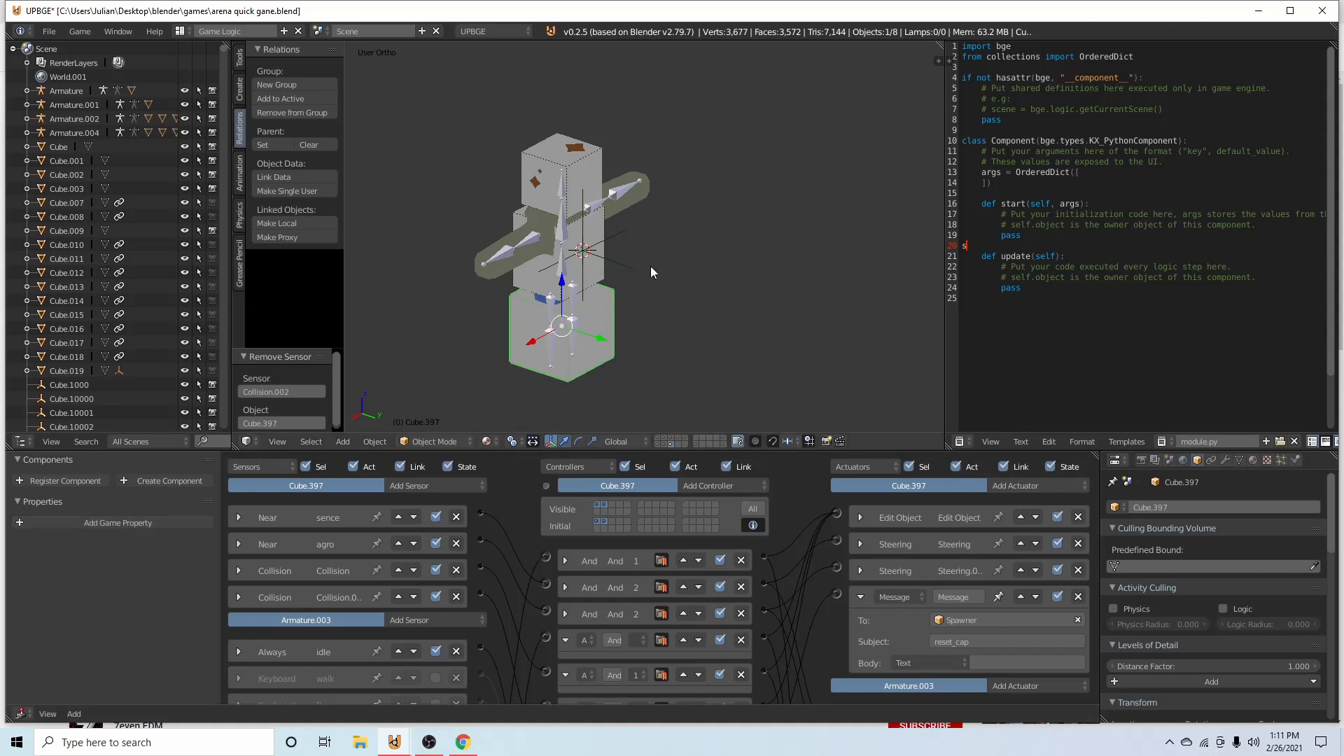
Add a game property named Zombie to Cube.397
left_click(169, 526)
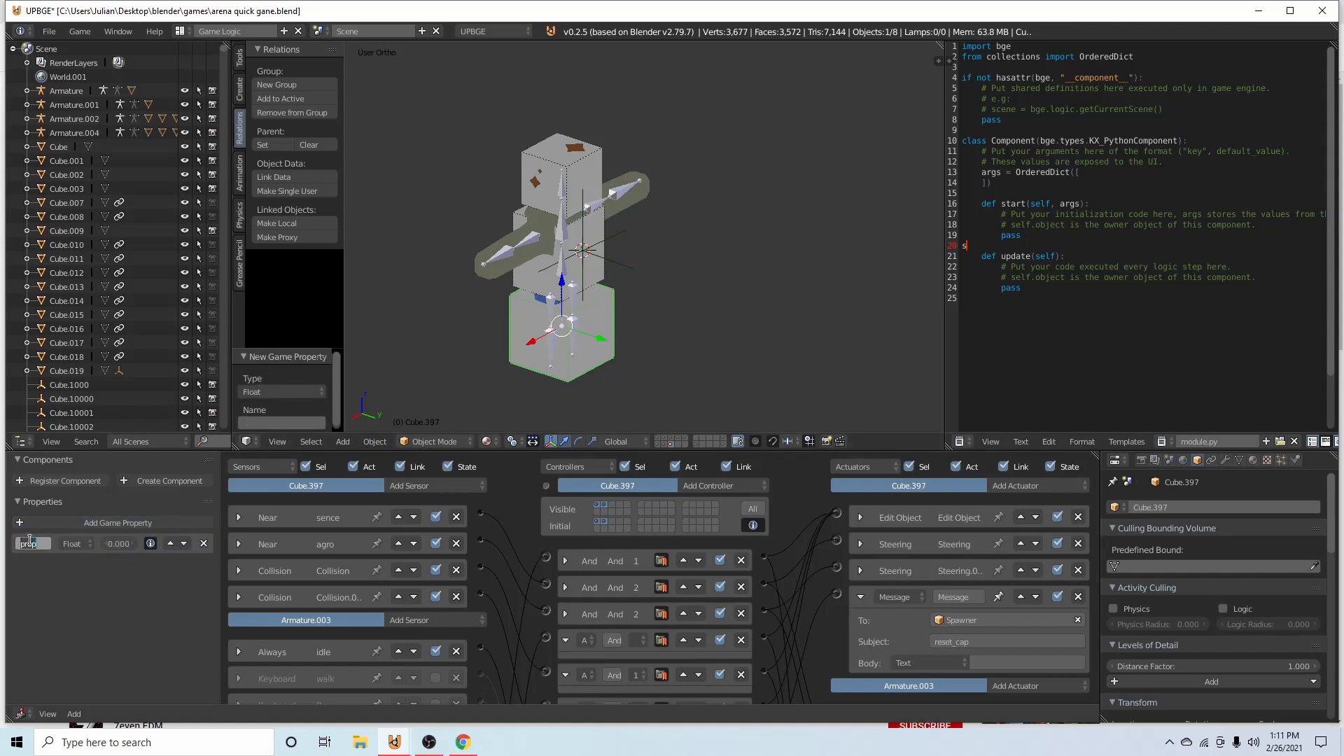
type("zombie")
key("Return")
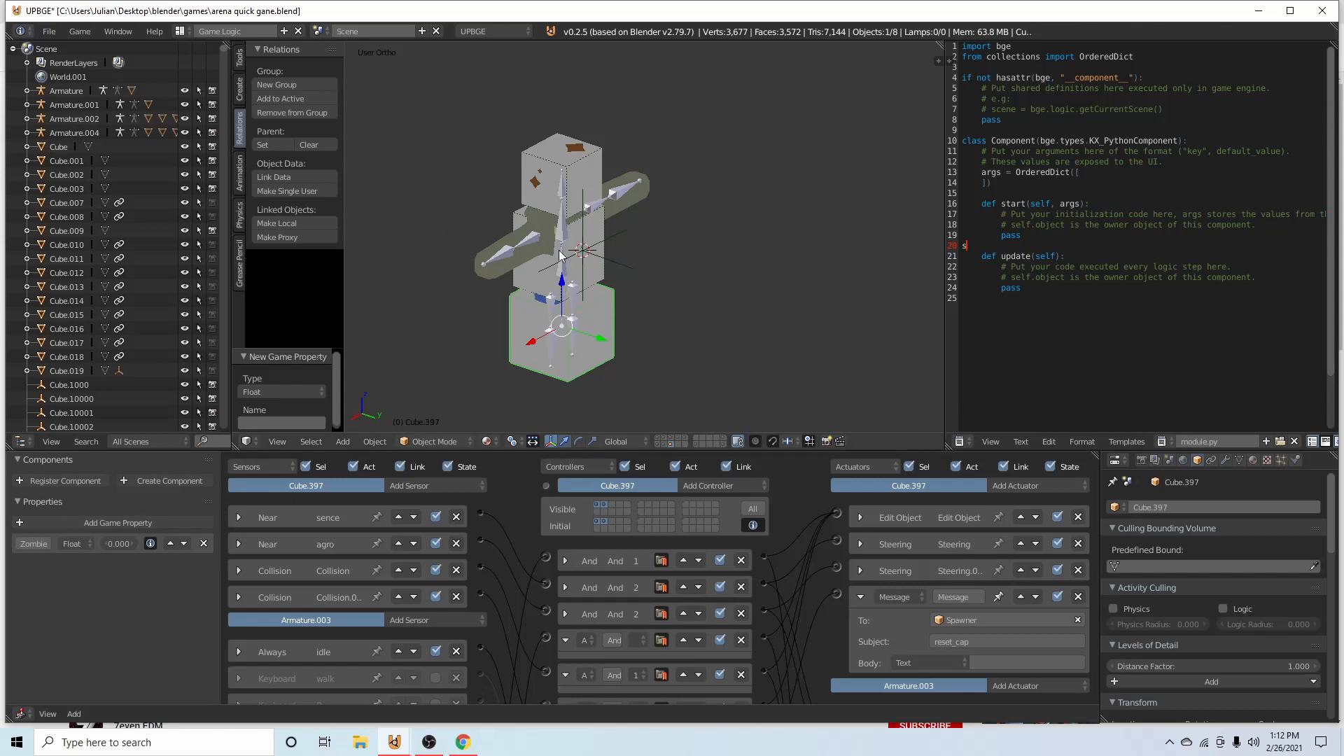
Select the zombie's head and torso blocks with Cube.397 active and copy its Zombie game property to them with Copy Game Property
right_click(599, 218)
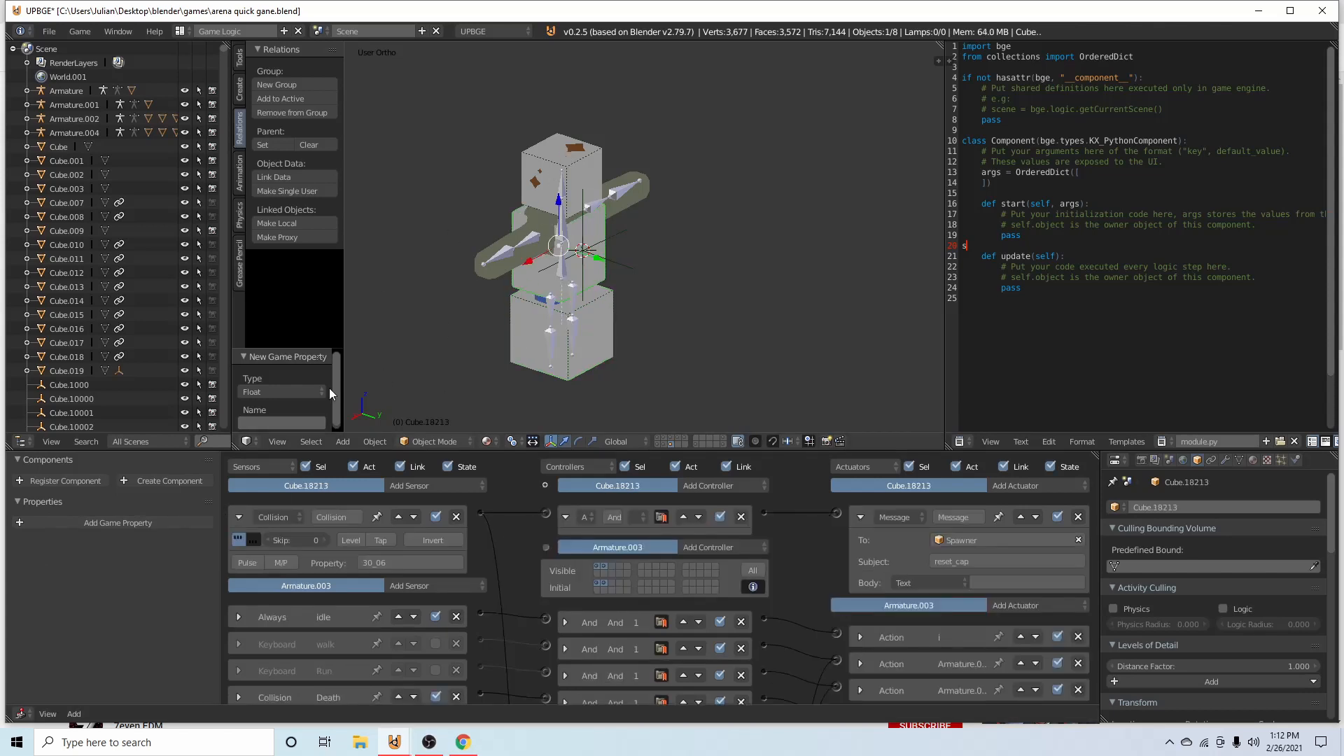
right_click(611, 344)
right_click(595, 157)
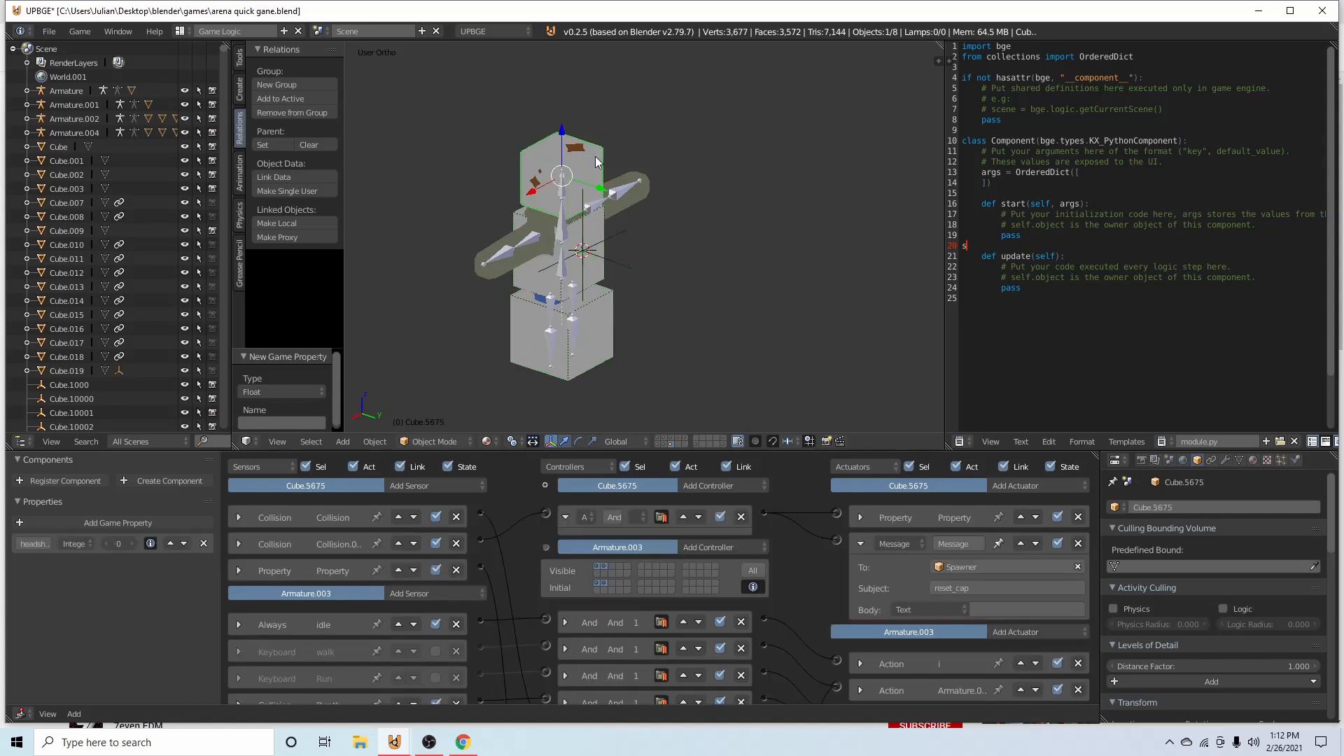
right_click(595, 274, "shift")
right_click(598, 314, "shift")
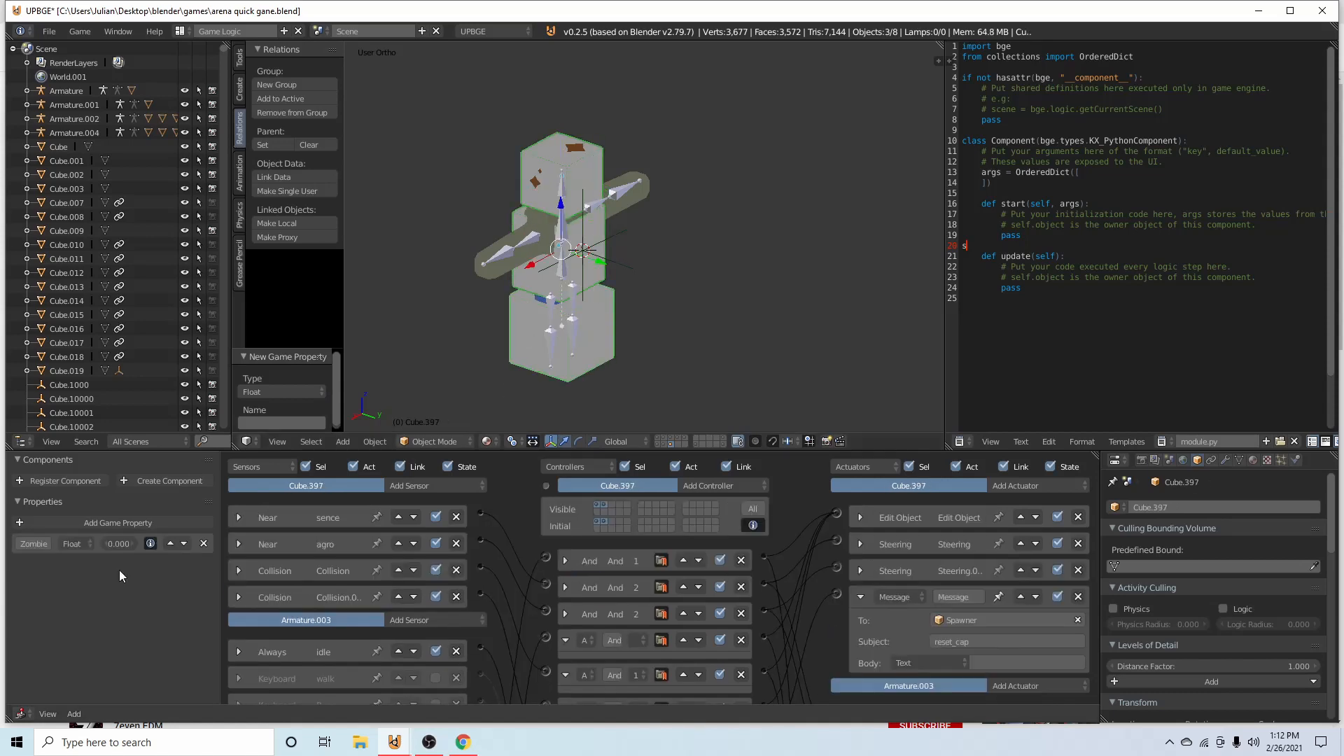
key("space")
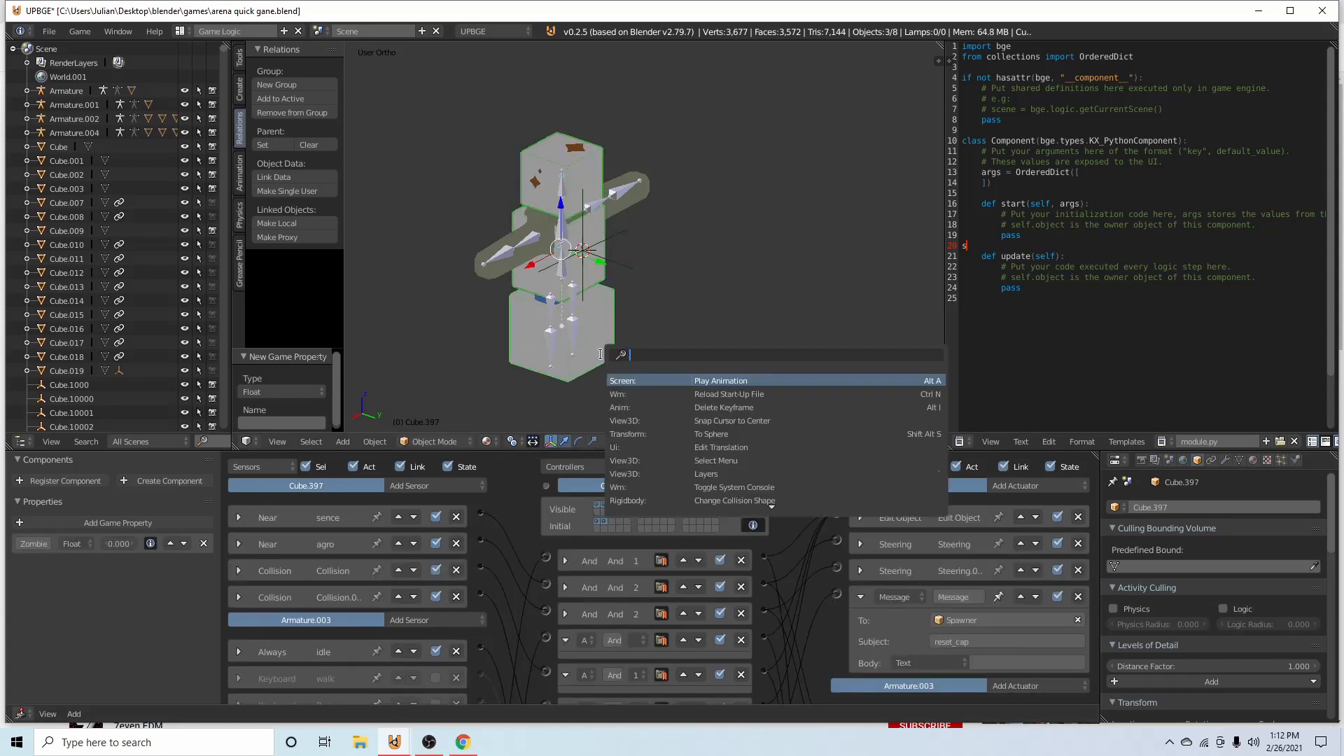
type("copy")
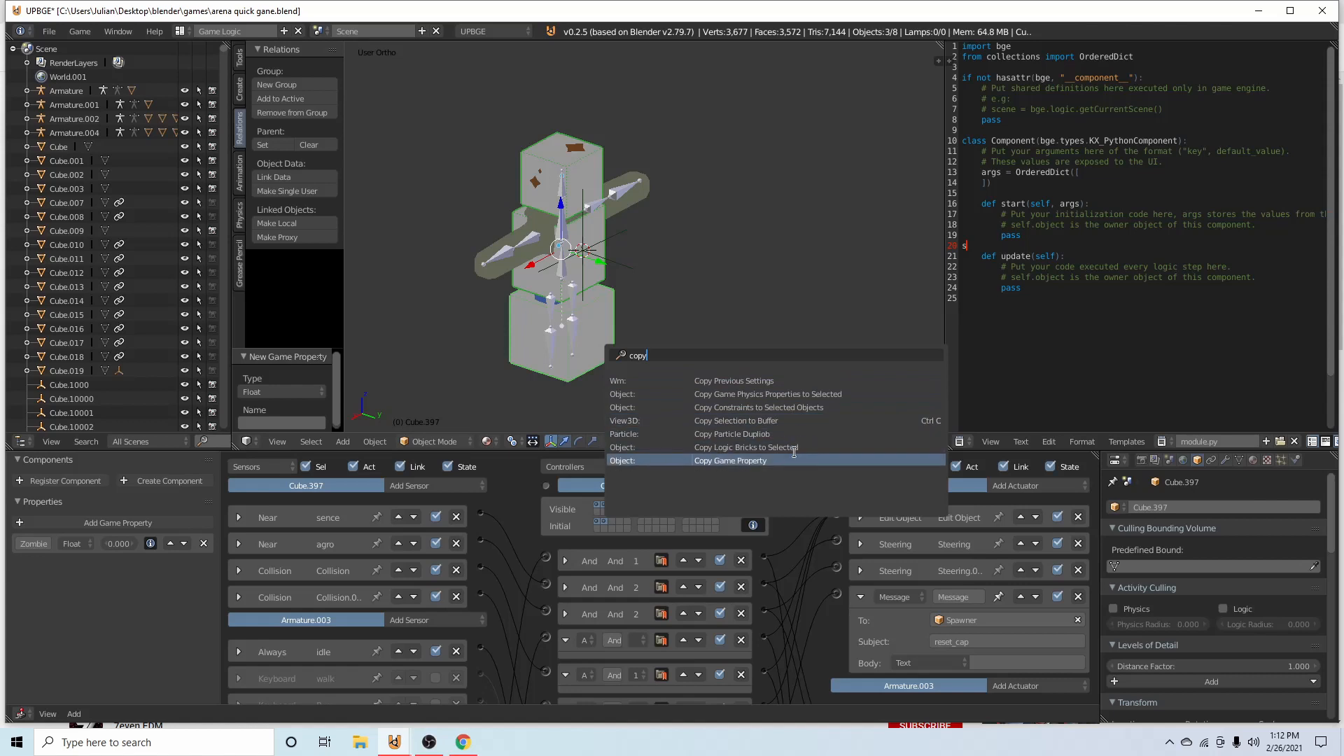
left_click(761, 461)
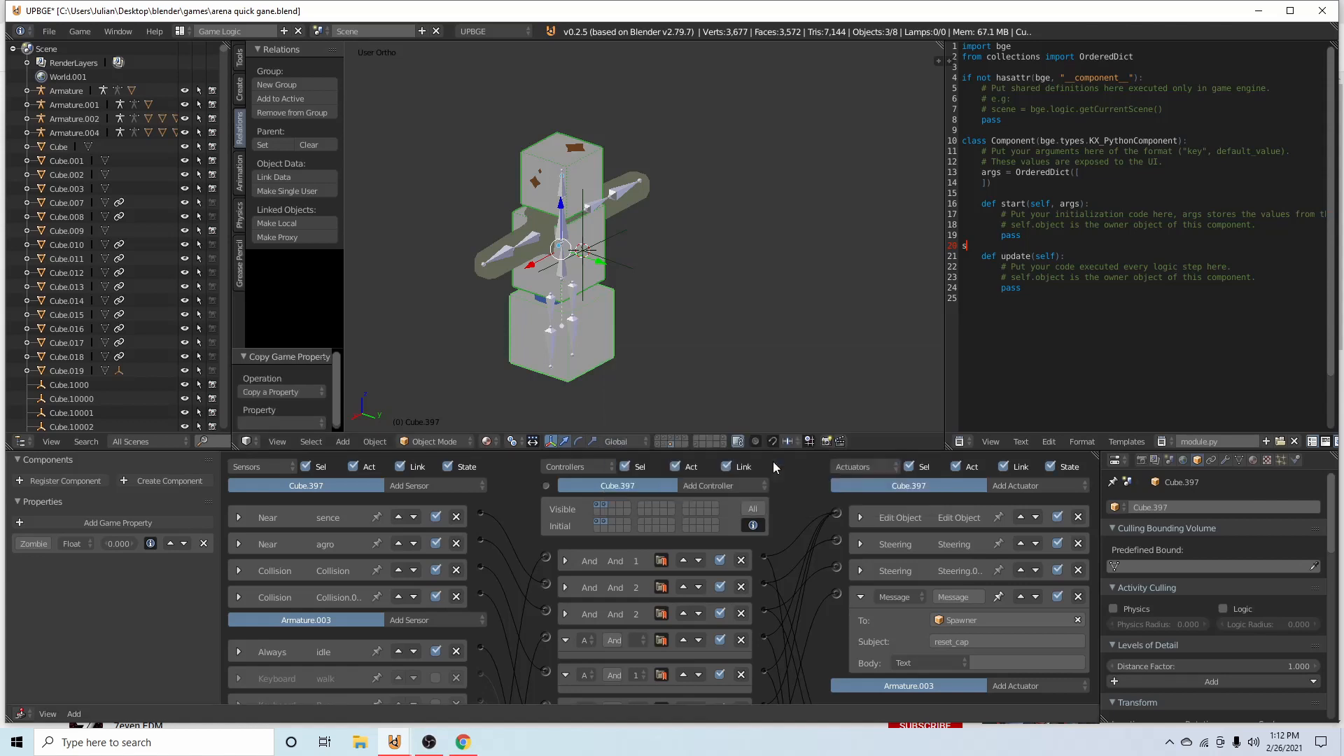
Check the torso block for the copied Zombie property and save the file over the existing one
right_click(528, 282)
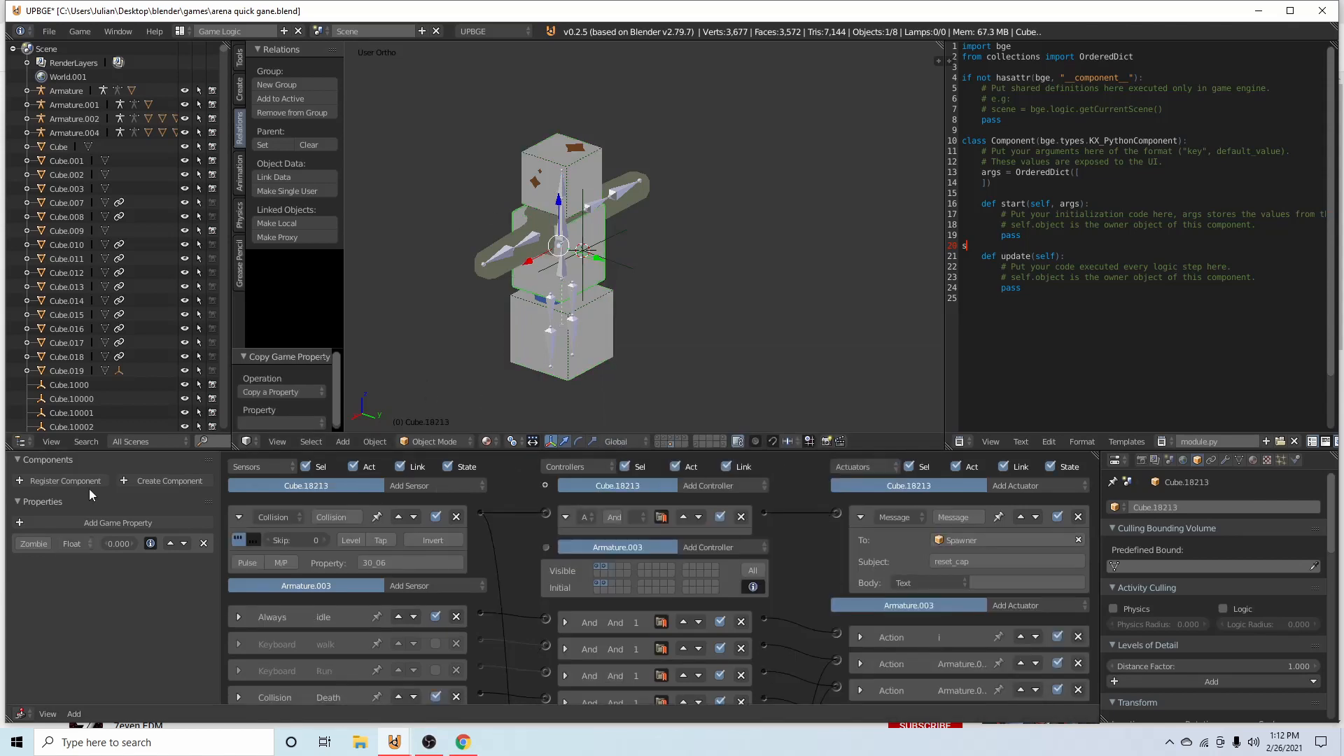
key("ctrl+s")
left_click(483, 295)
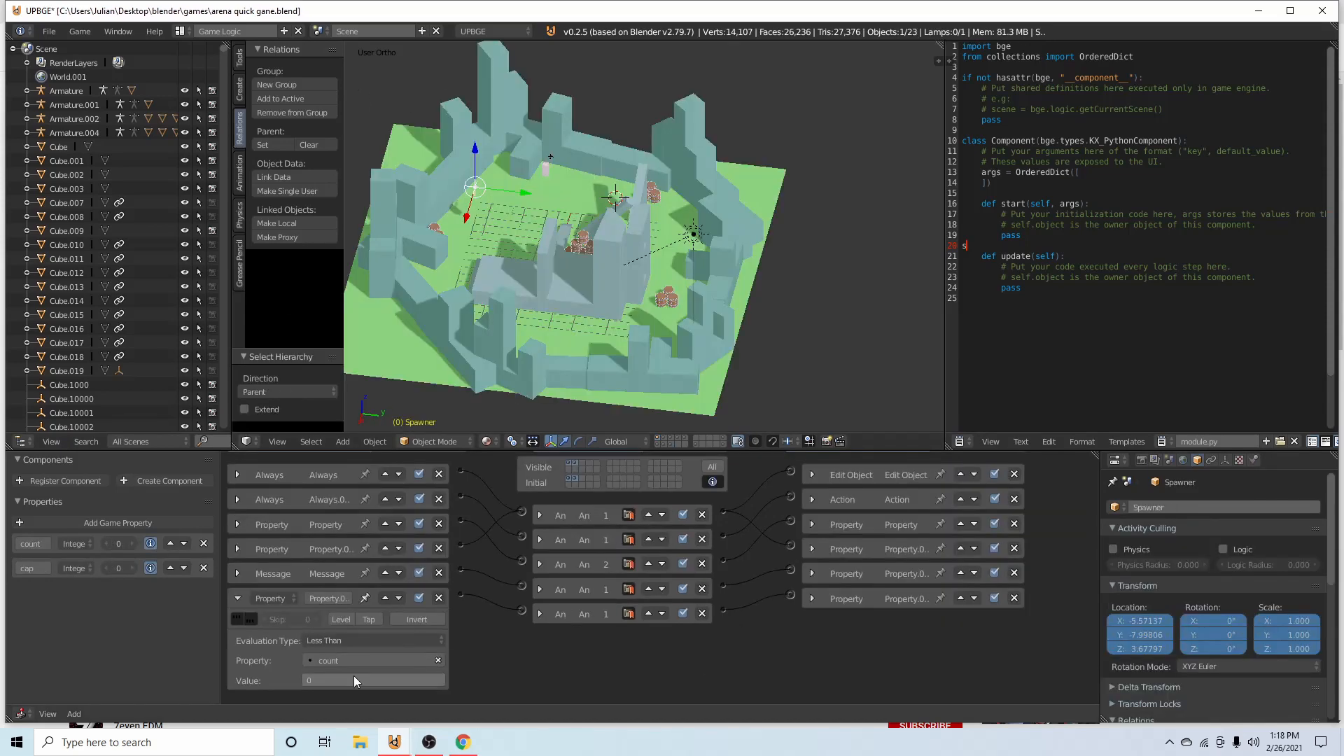
Set the value of the Spawner's Less Than sensor for count to 4 and save the file
left_click(328, 673)
key("Return")
key("ctrl+s")
left_click(475, 620)
Run the game in the viewport and shoot the zombies while backing away, watching the Spawner's count and cap debug properties
key("p")
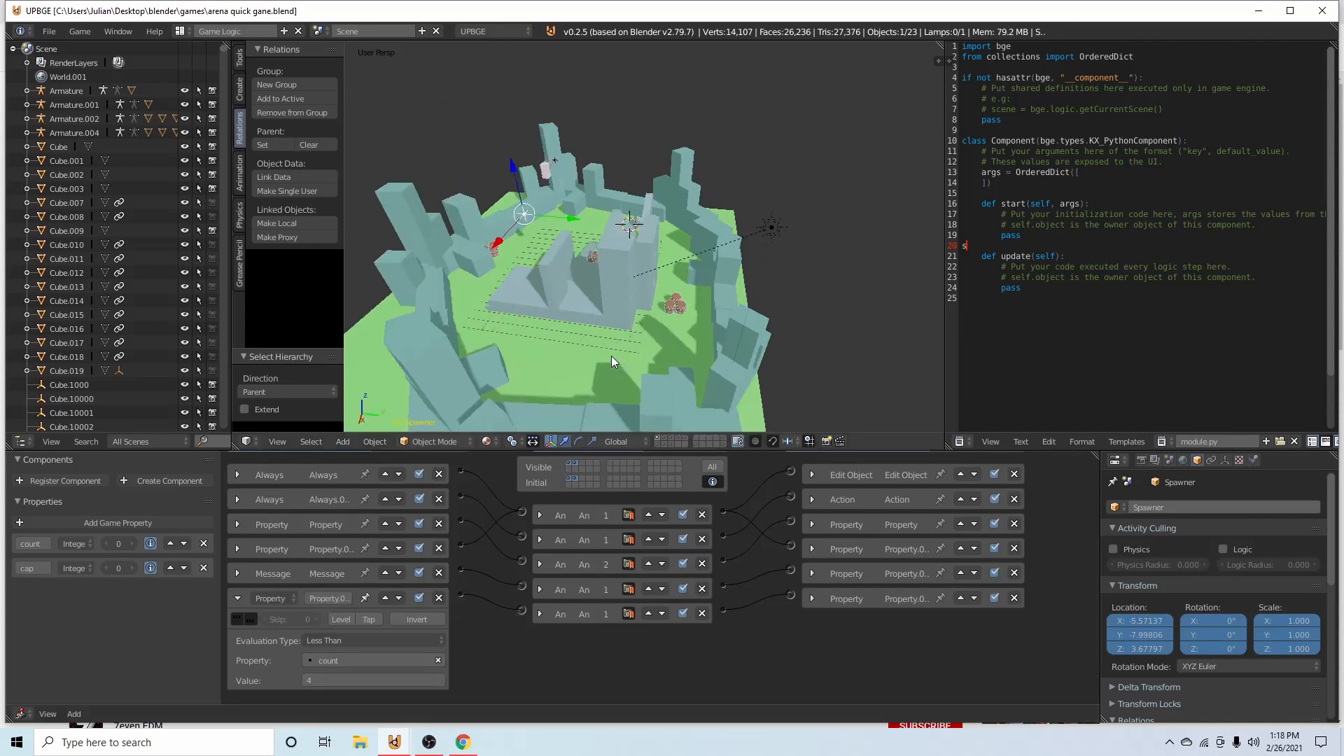
left_click(643, 235)
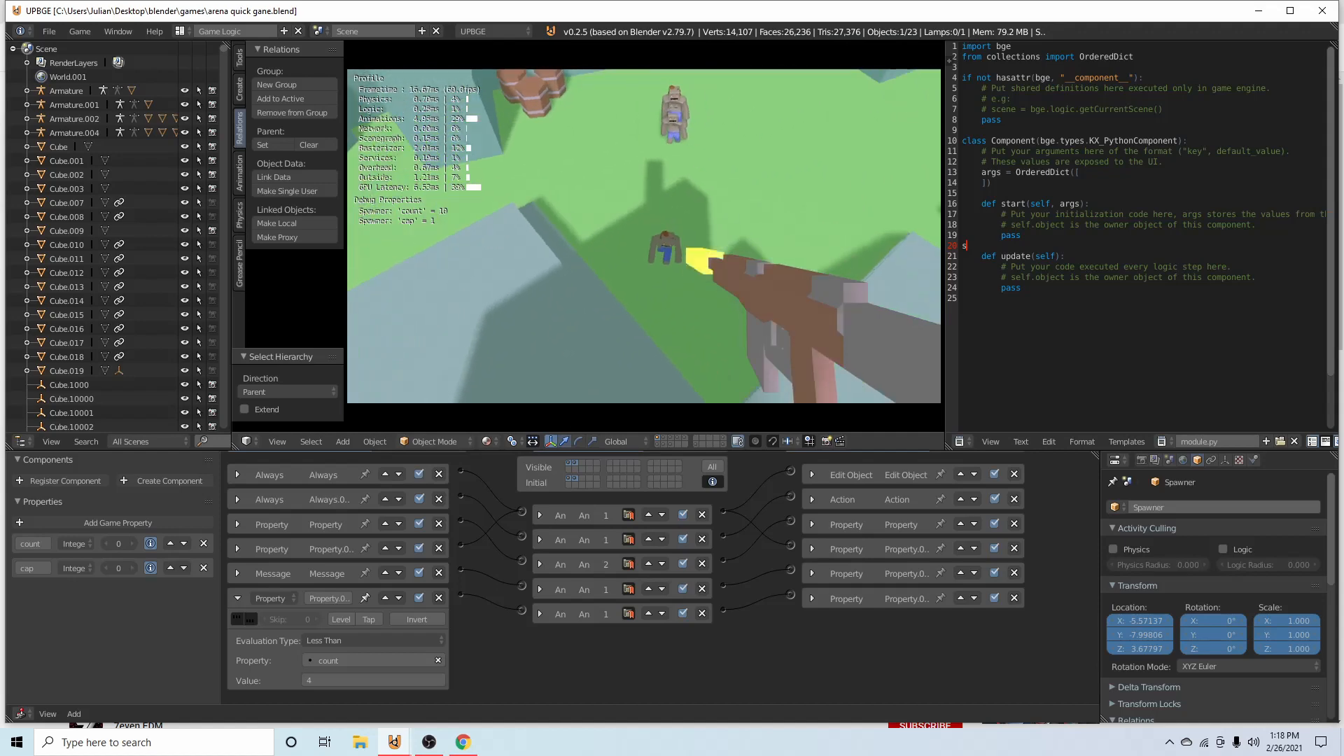
left_click(644, 236)
left_click(644, 236)
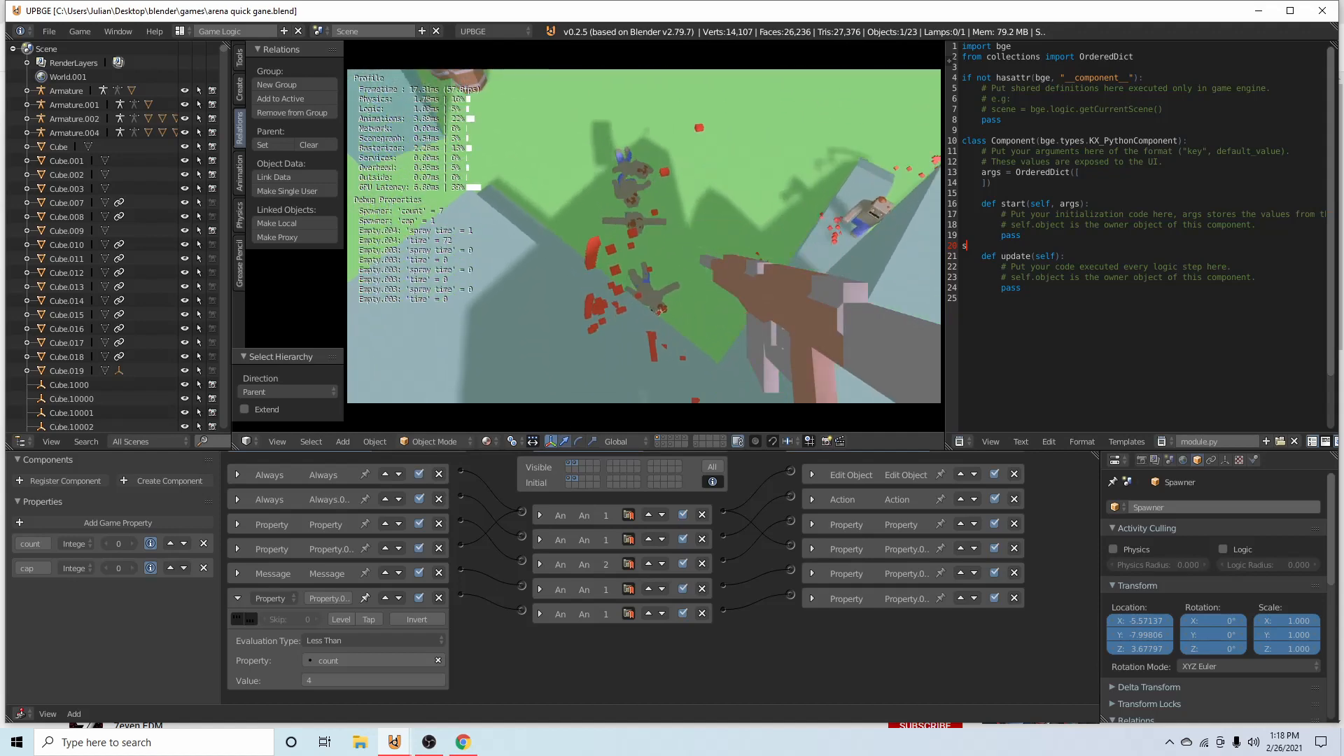
left_click(644, 236)
left_click(643, 236)
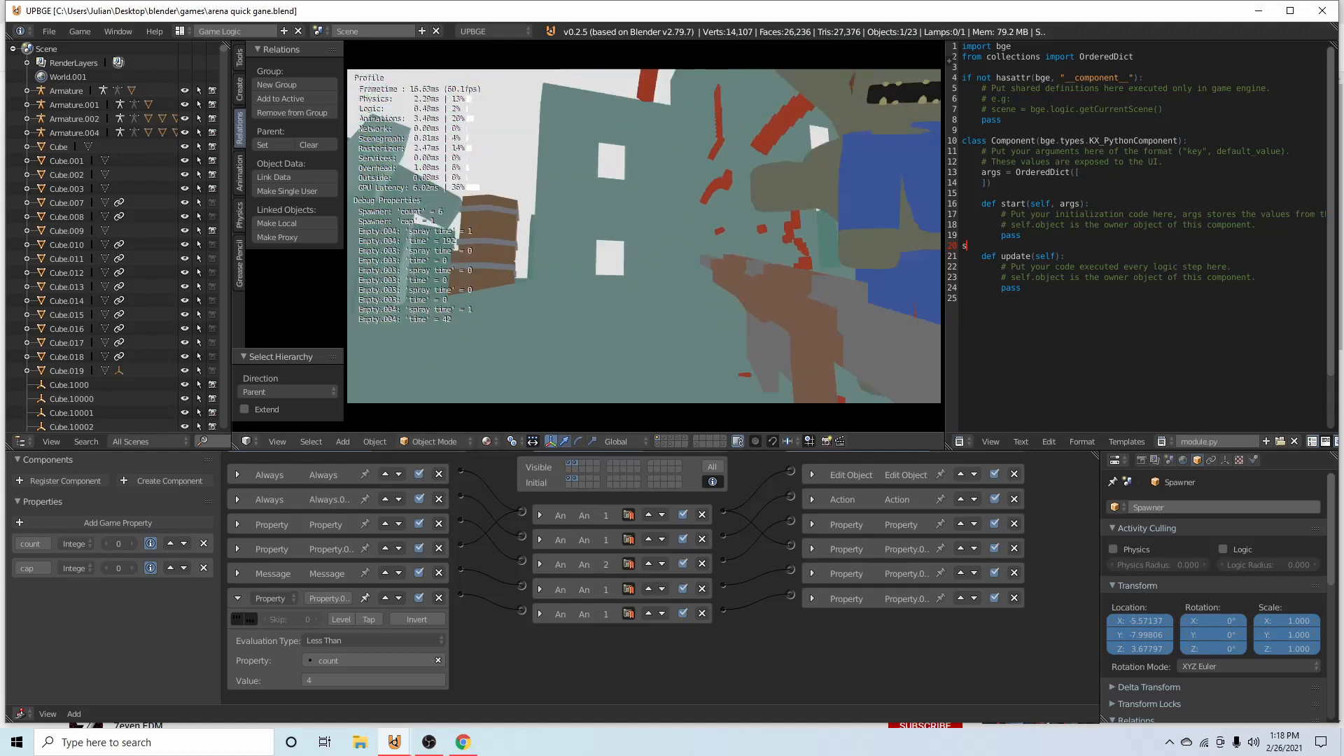
left_click(644, 236)
key("s")
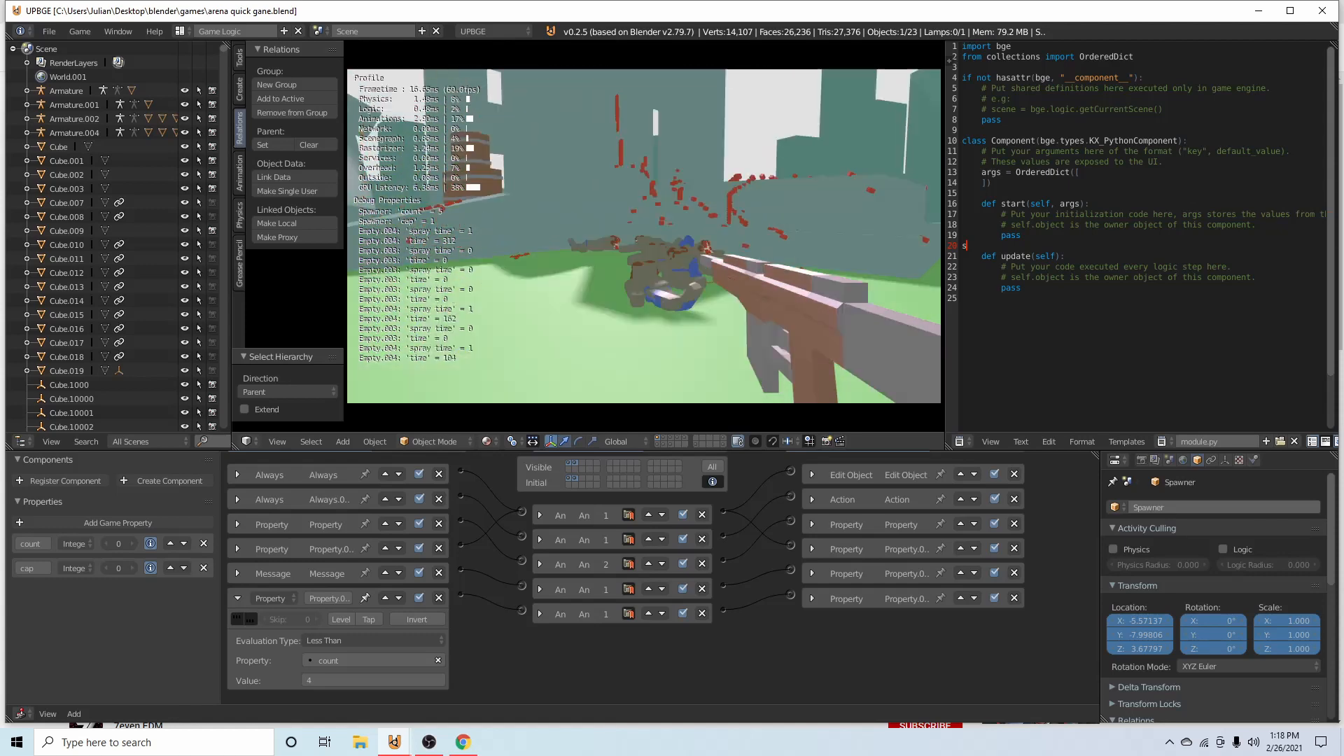
key("s")
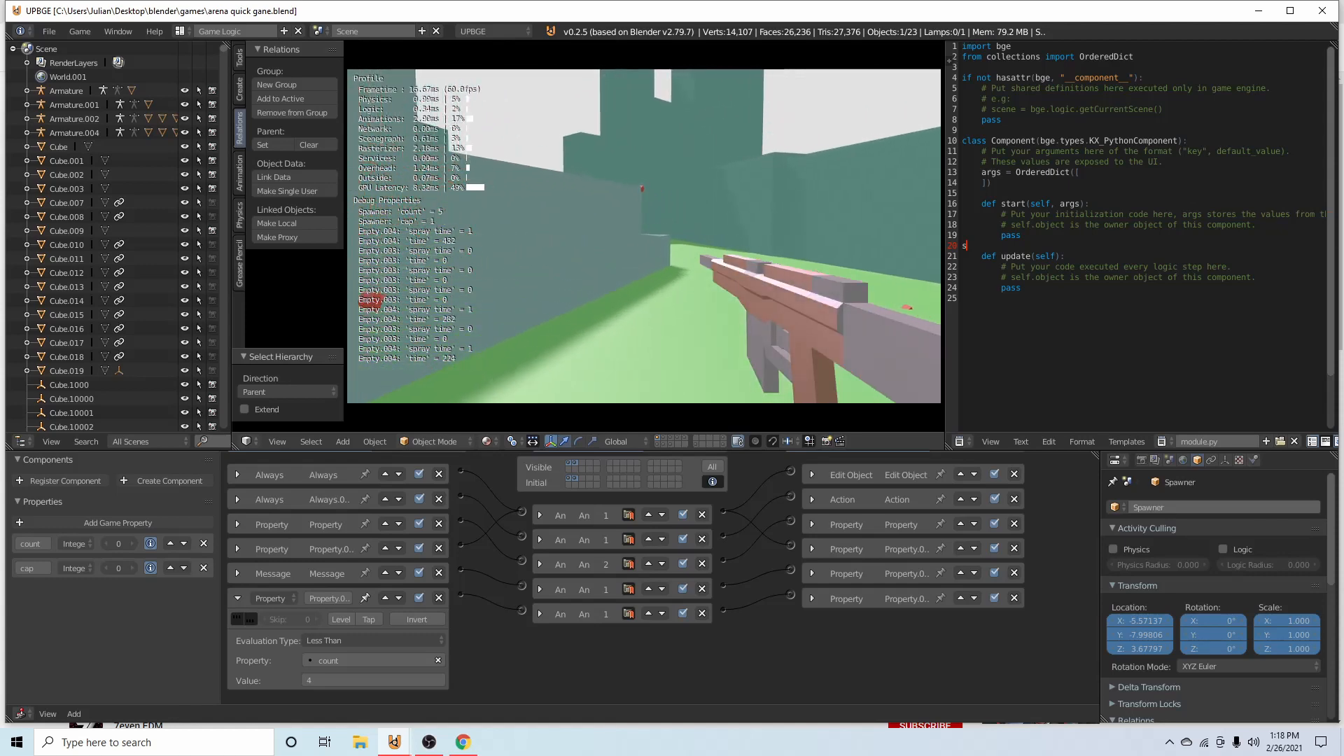
key("s")
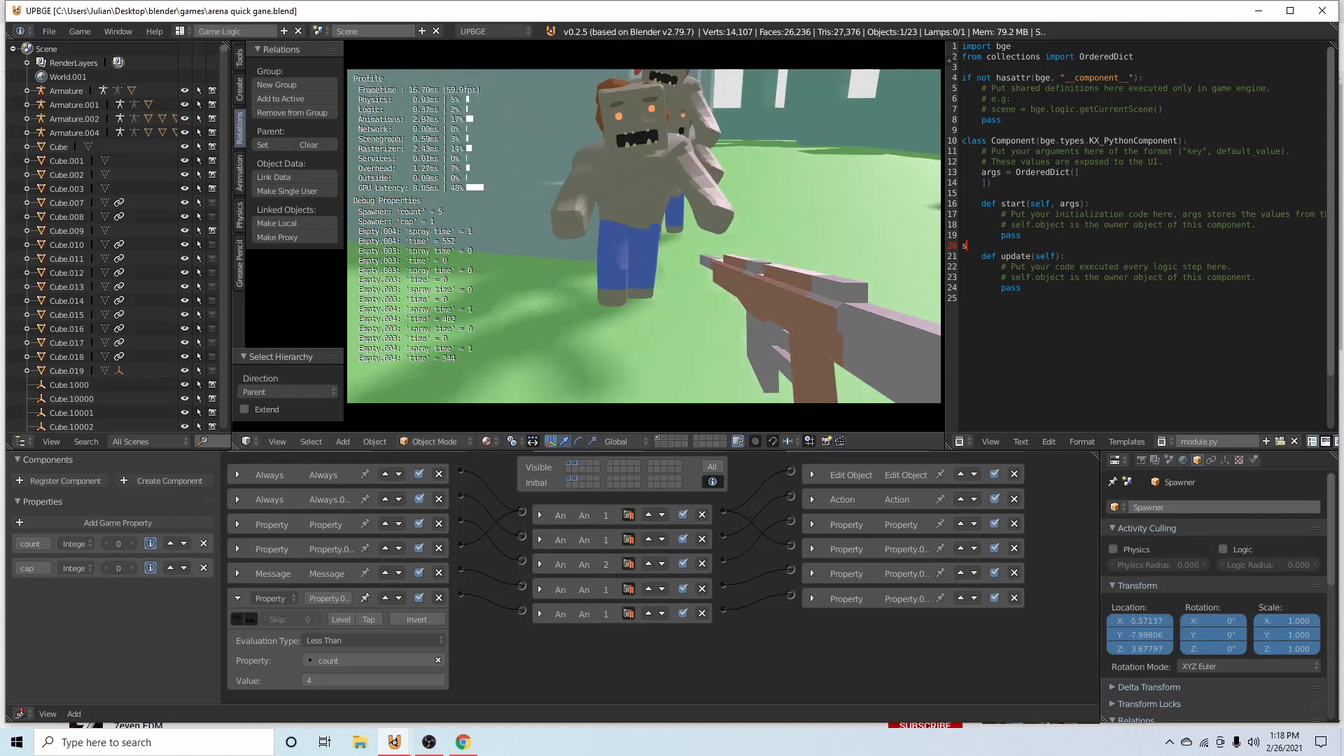
key("s")
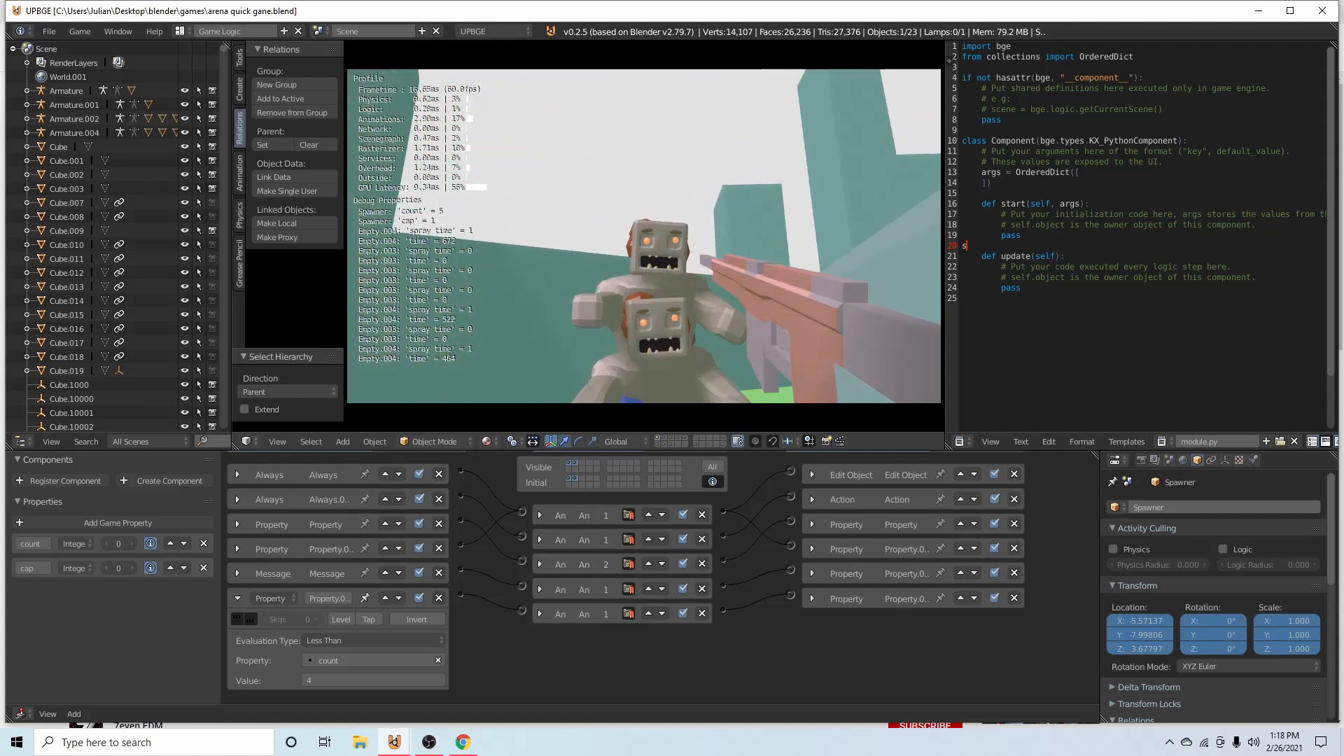
Keep shooting zombies while backing away, watching the Spawner's count and cap debug properties, and restart the game for another check
left_click(644, 236)
key("s")
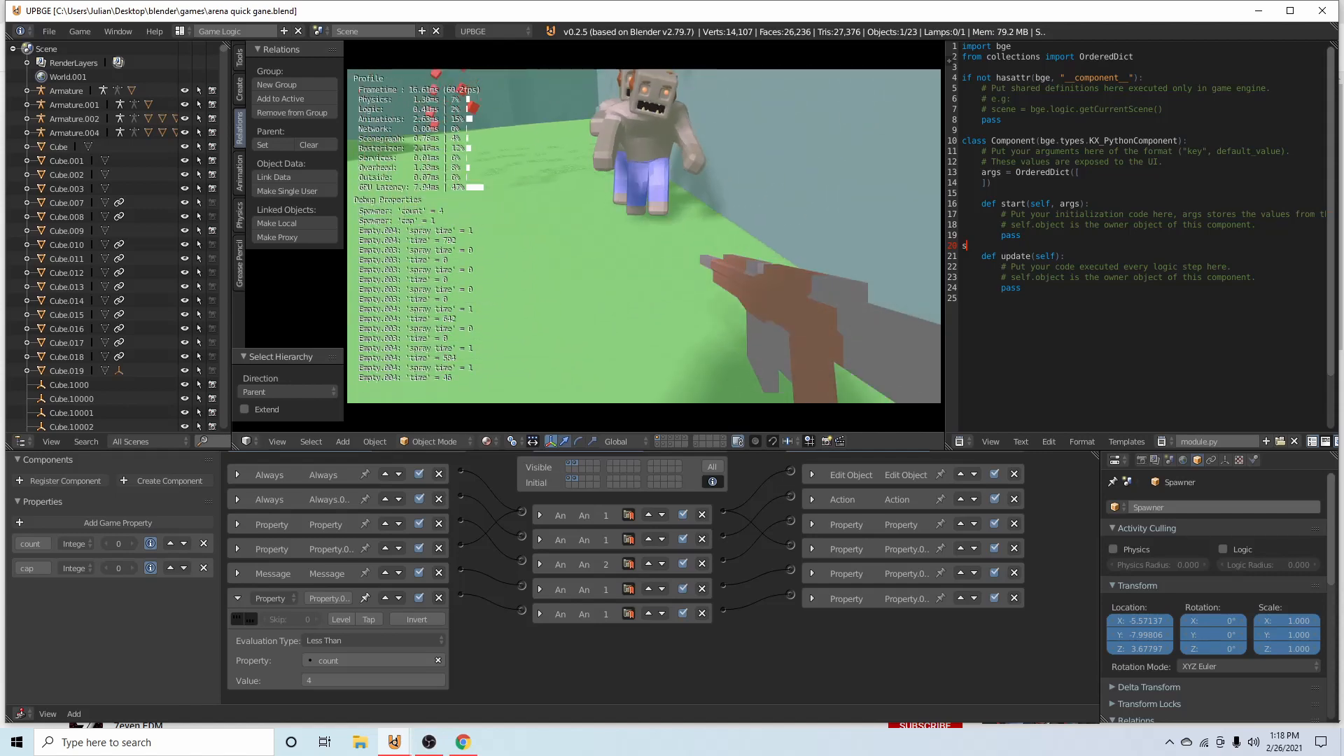
key("s")
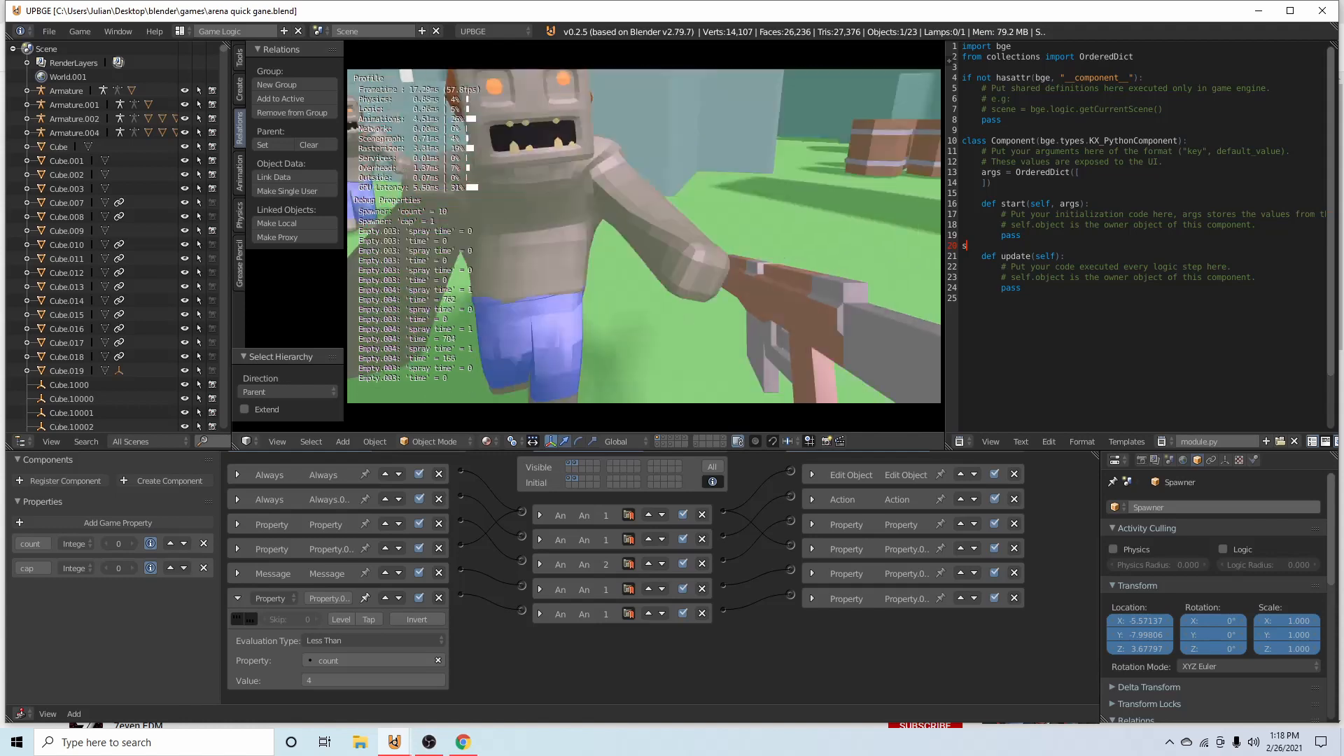
left_click(644, 236)
key("s")
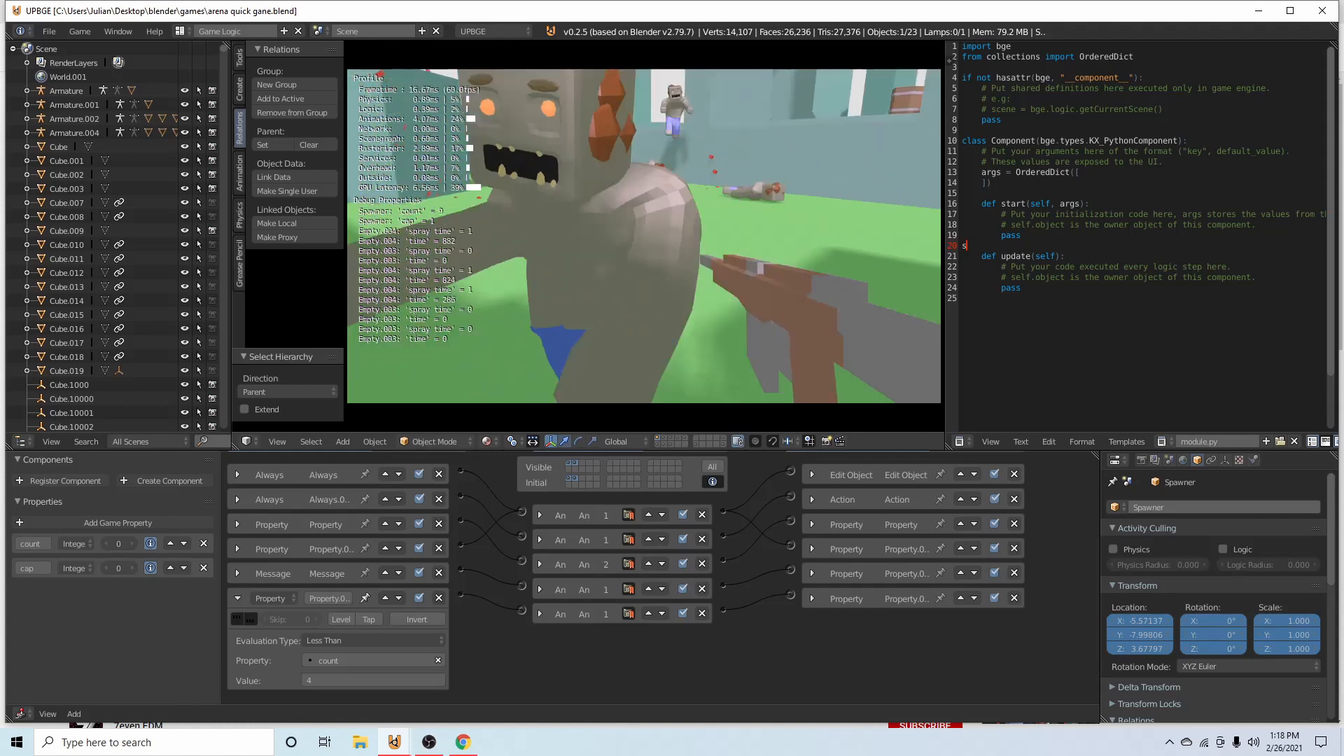
left_click(644, 235)
left_click(644, 236)
left_click(644, 236)
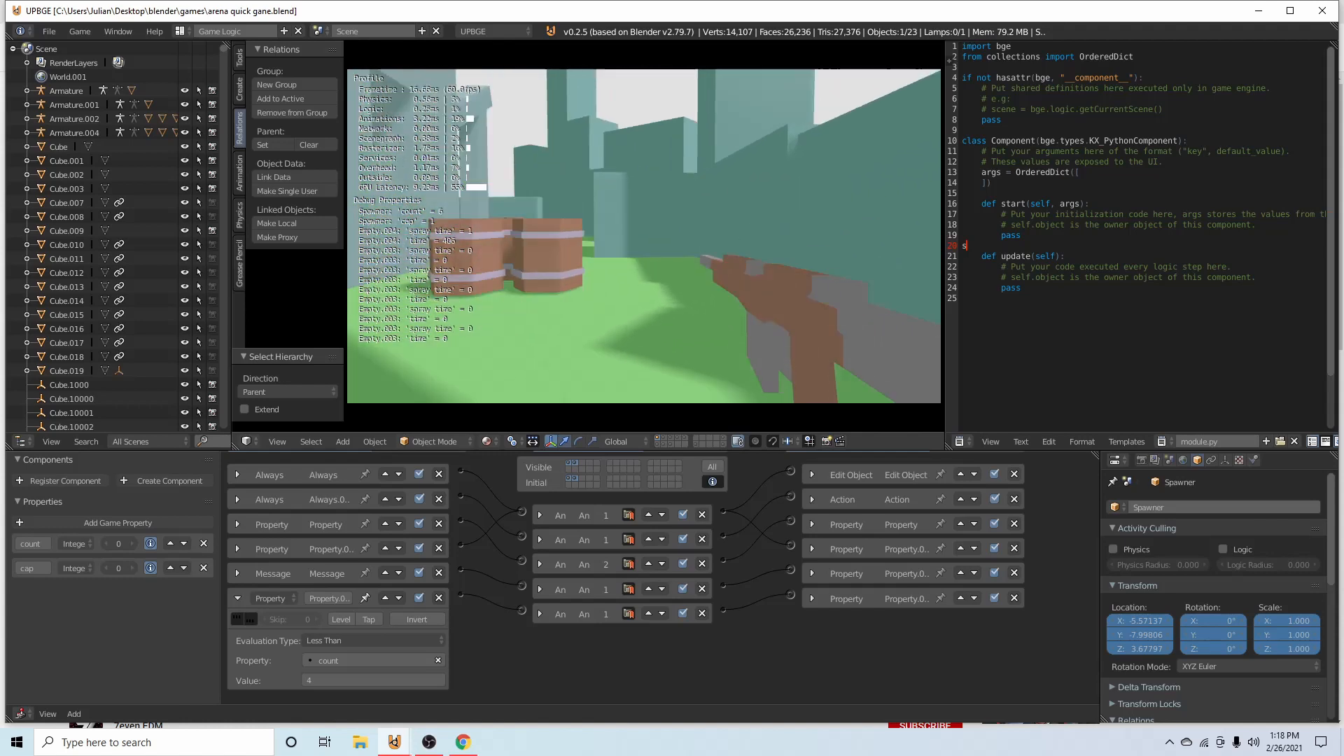
key("Escape")
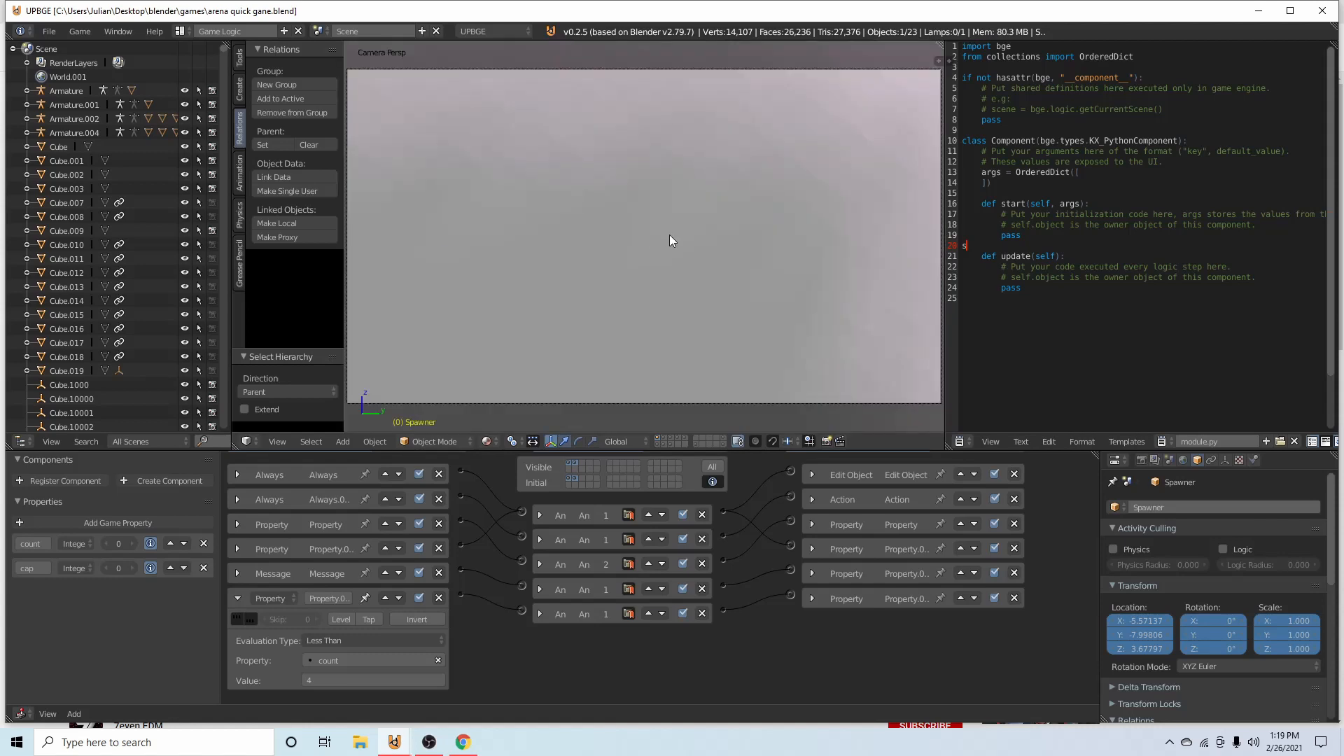
key("p")
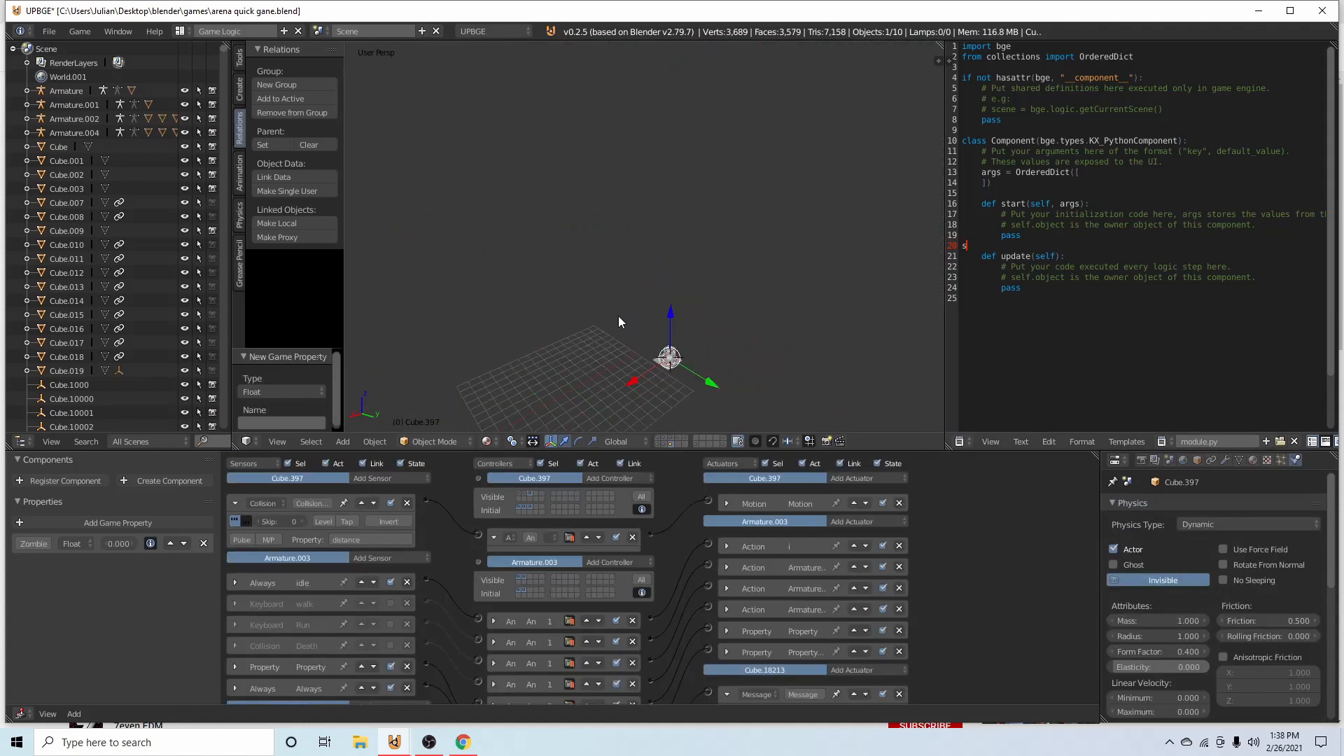
Select the large sensor box with the distance property around the zombie and scale it down by a factor of 0.382
key("KP_Decimal")
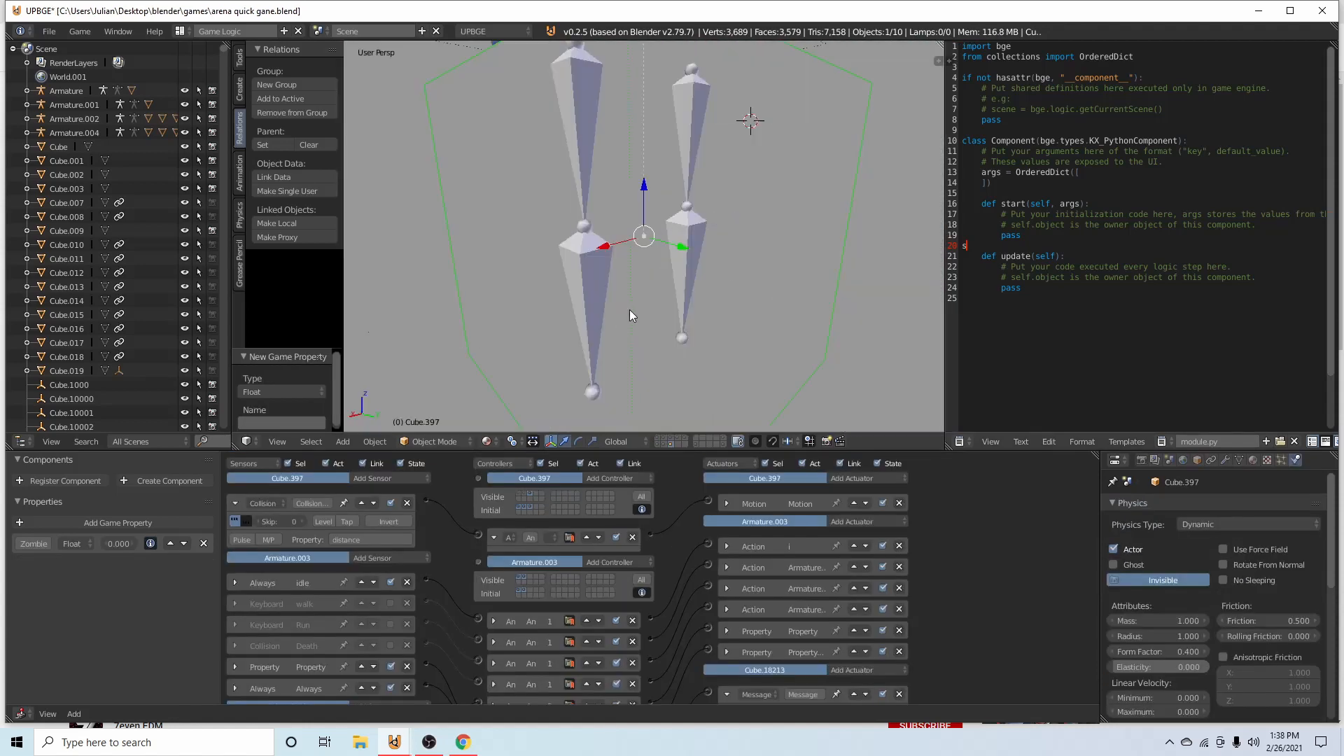
scroll(546, 314, "down", 6)
middle_click_drag(546, 314, 685, 273)
right_click(752, 240)
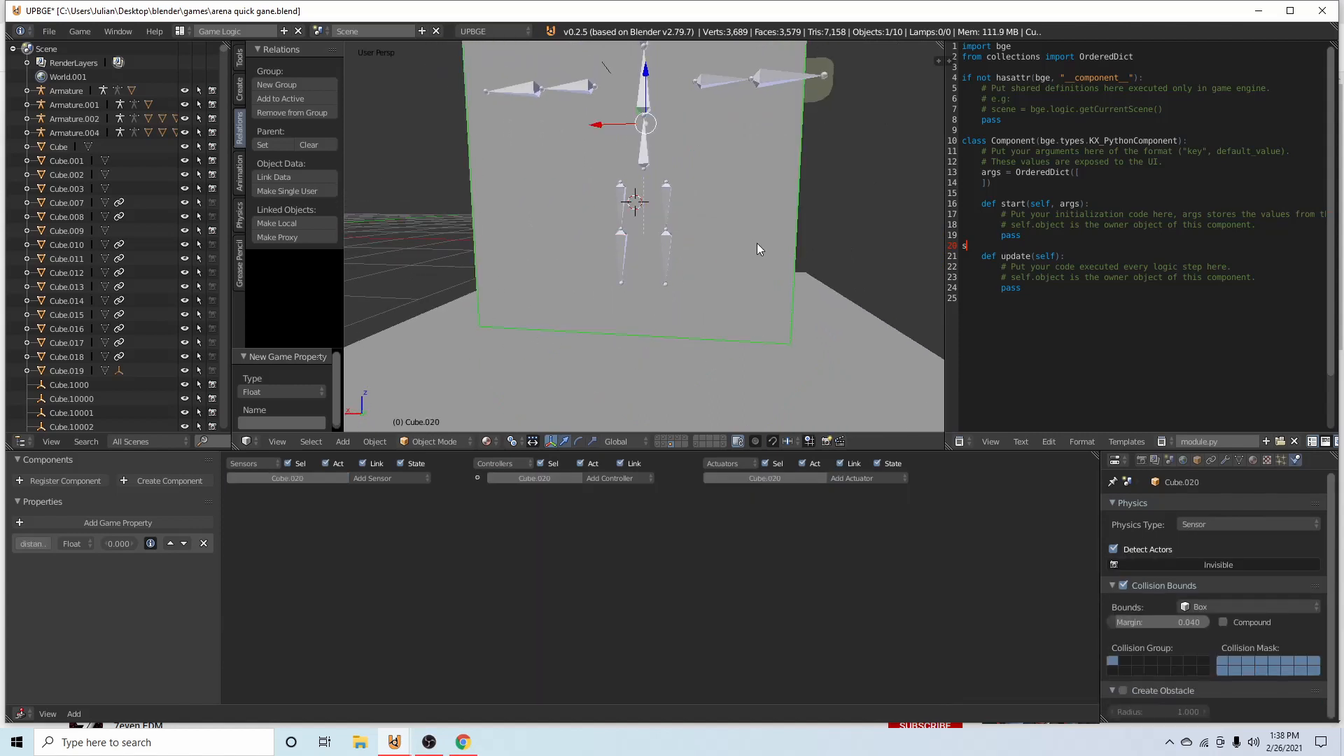
key("s")
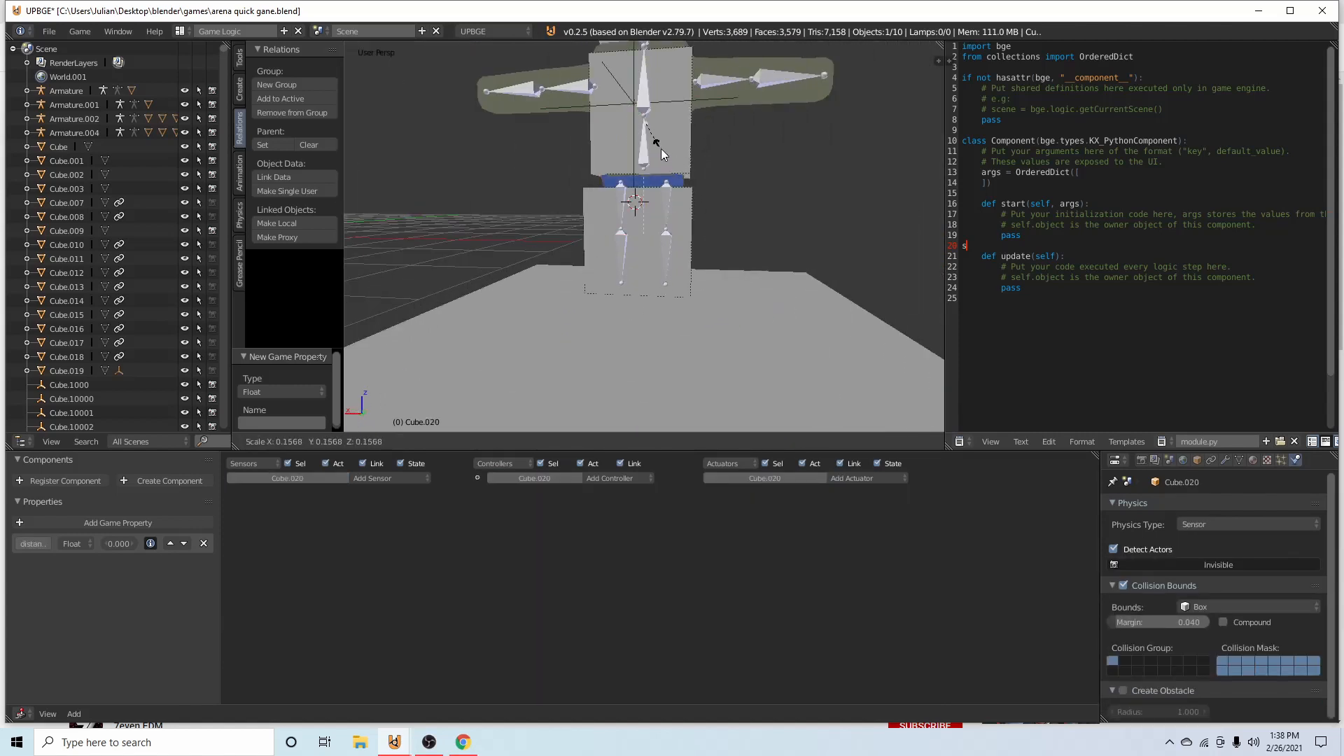
left_click(712, 153)
scroll(714, 147, "down", 5)
middle_click_drag(714, 147, 759, 171)
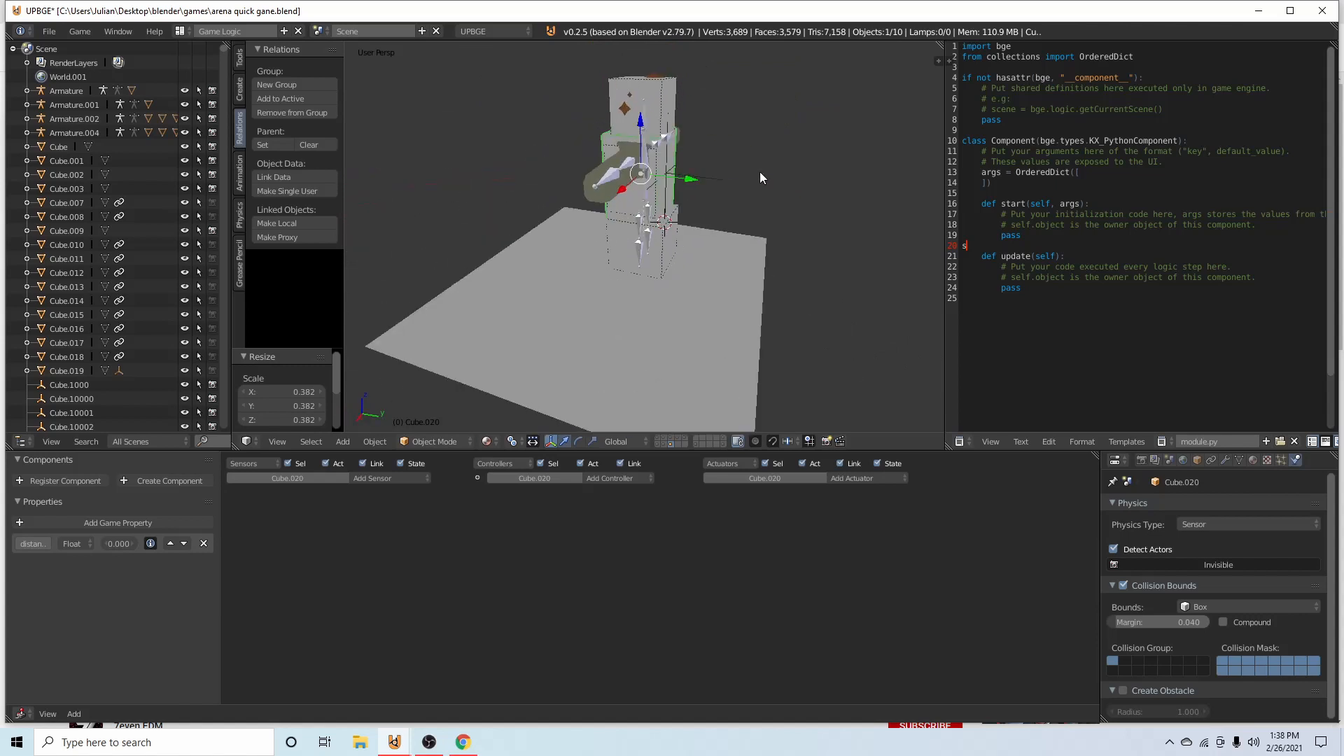
Move the sensor box clear of the torso along Y, shrink it further and shift it back by 0.166 towards the body
left_click_drag(676, 175, 746, 176)
middle_click_drag(746, 176, 819, 174)
key("s")
left_click(778, 172)
left_click_drag(761, 173, 736, 173)
mouse_move(773, 176)
middle_mouse_down()
mouse_move(667, 221)
mouse_move(759, 179)
middle_mouse_up()
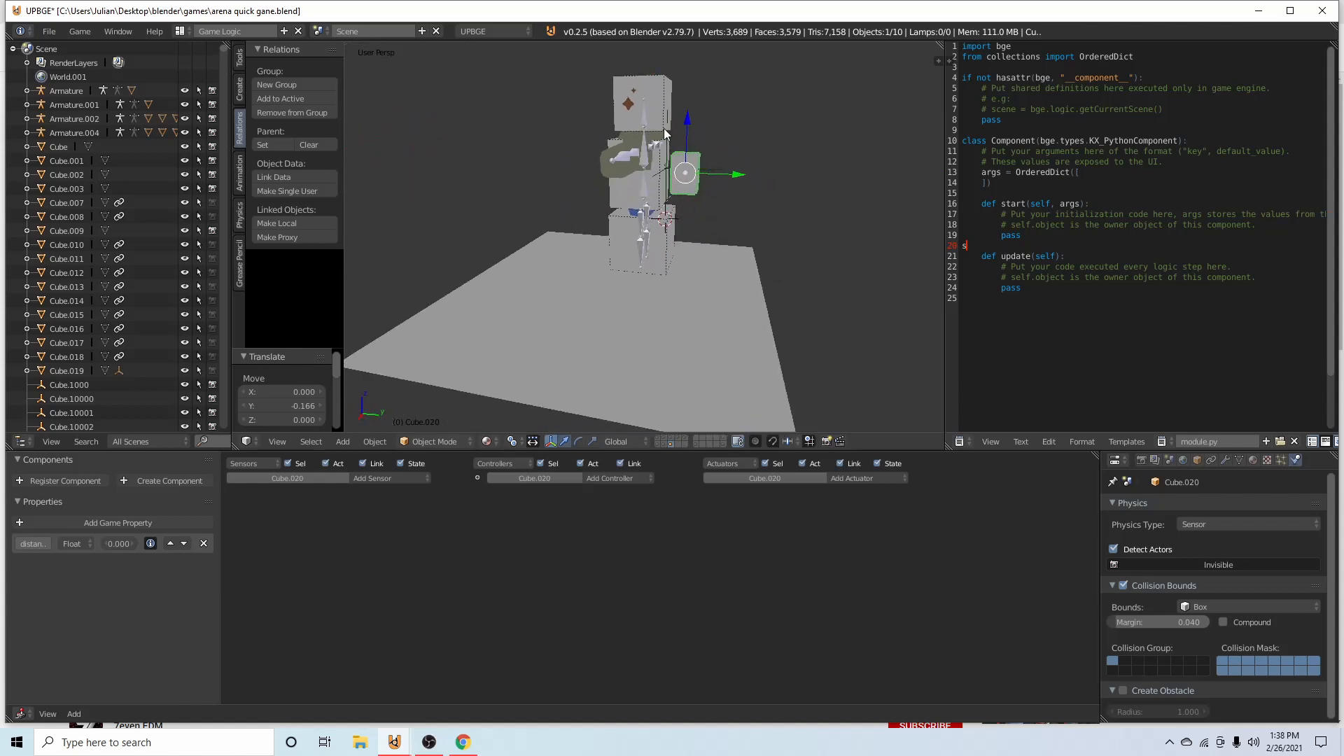
Position the sensor box directly above the zombie's head and widen it along X by a factor of 2.278
left_click_drag(686, 121, 708, 382)
scroll(743, 164, "down", 1)
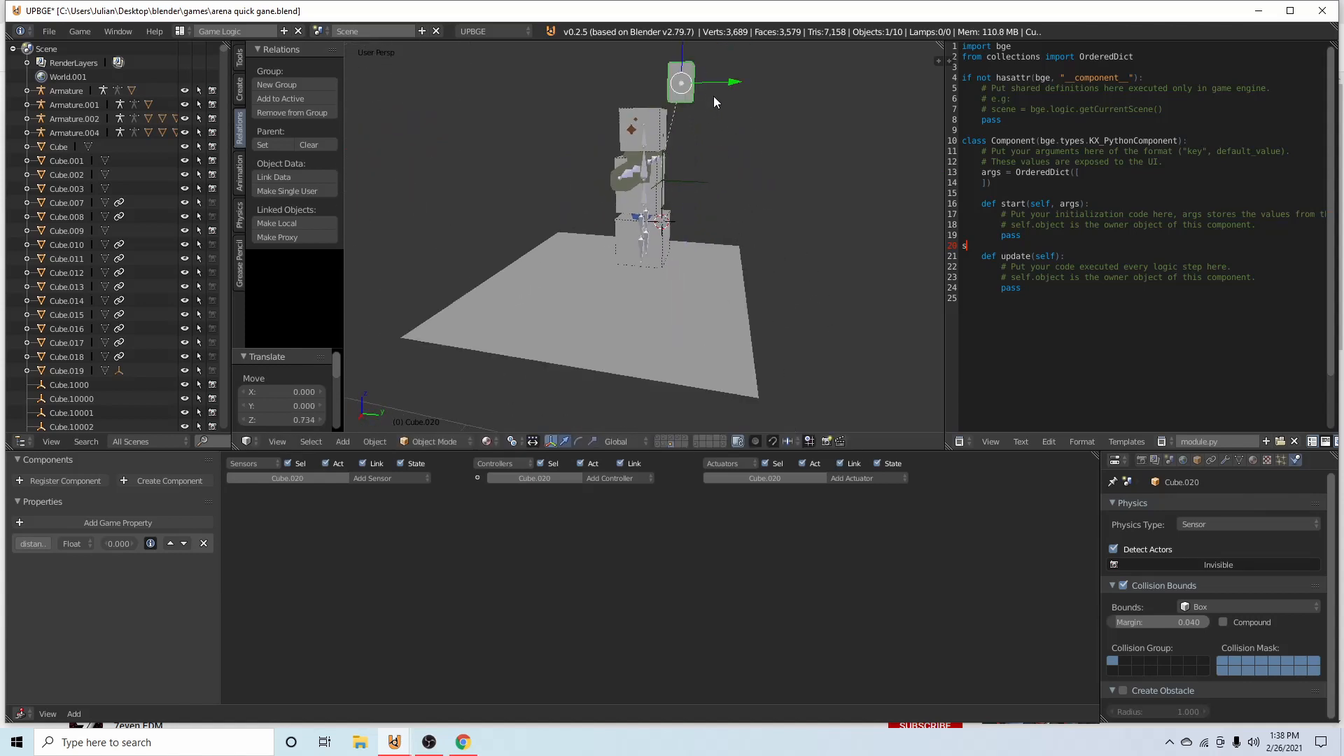
mouse_move(731, 85)
left_mouse_down()
mouse_move(699, 84)
mouse_move(728, 91)
left_mouse_up()
key("s")
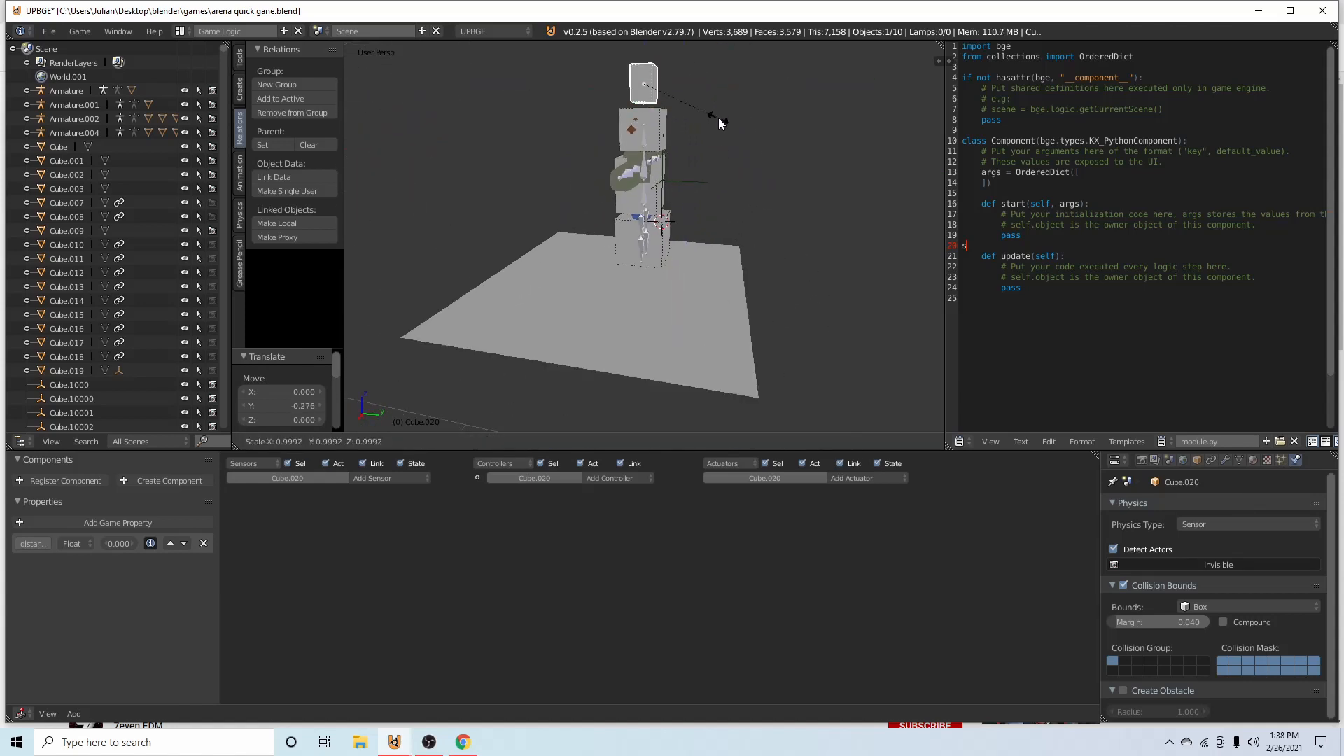
key("x")
left_click(795, 129)
Run the game and shoot at the zombies while backing away to test the sensor boxes above their heads
key("p")
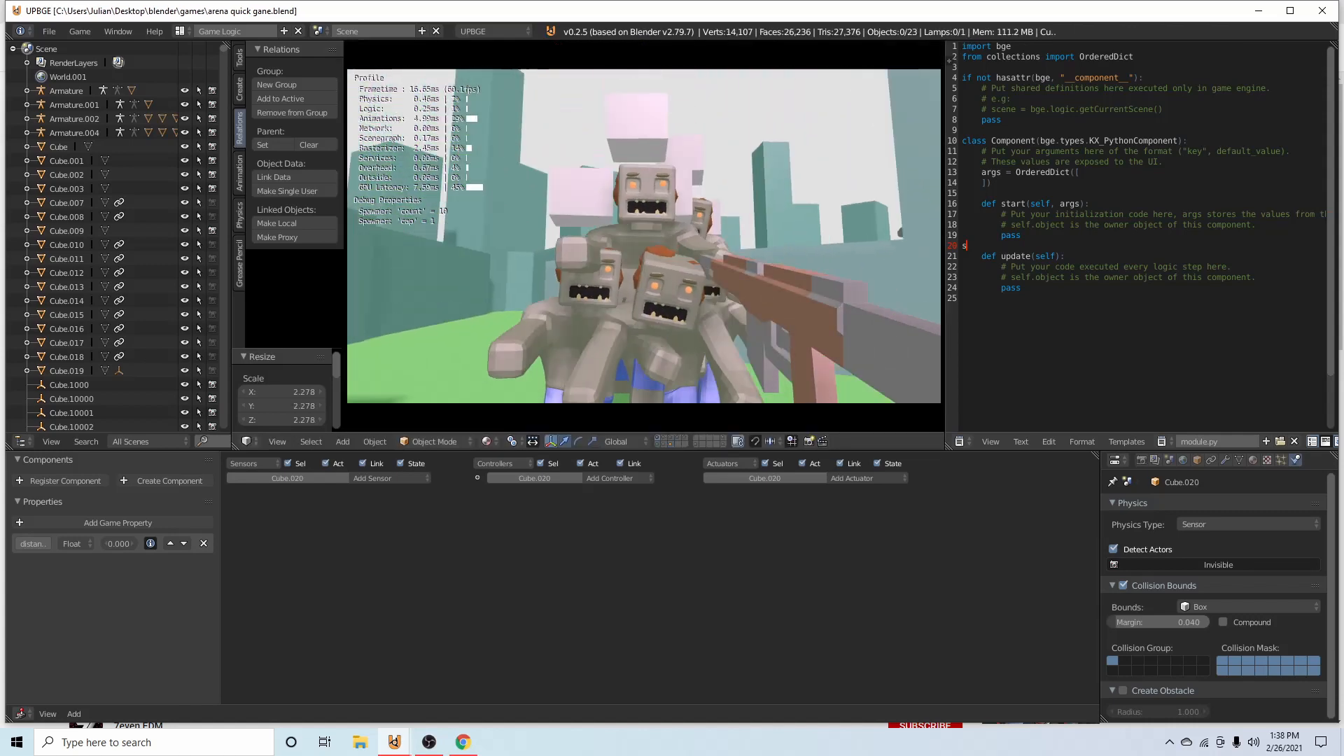
key("s")
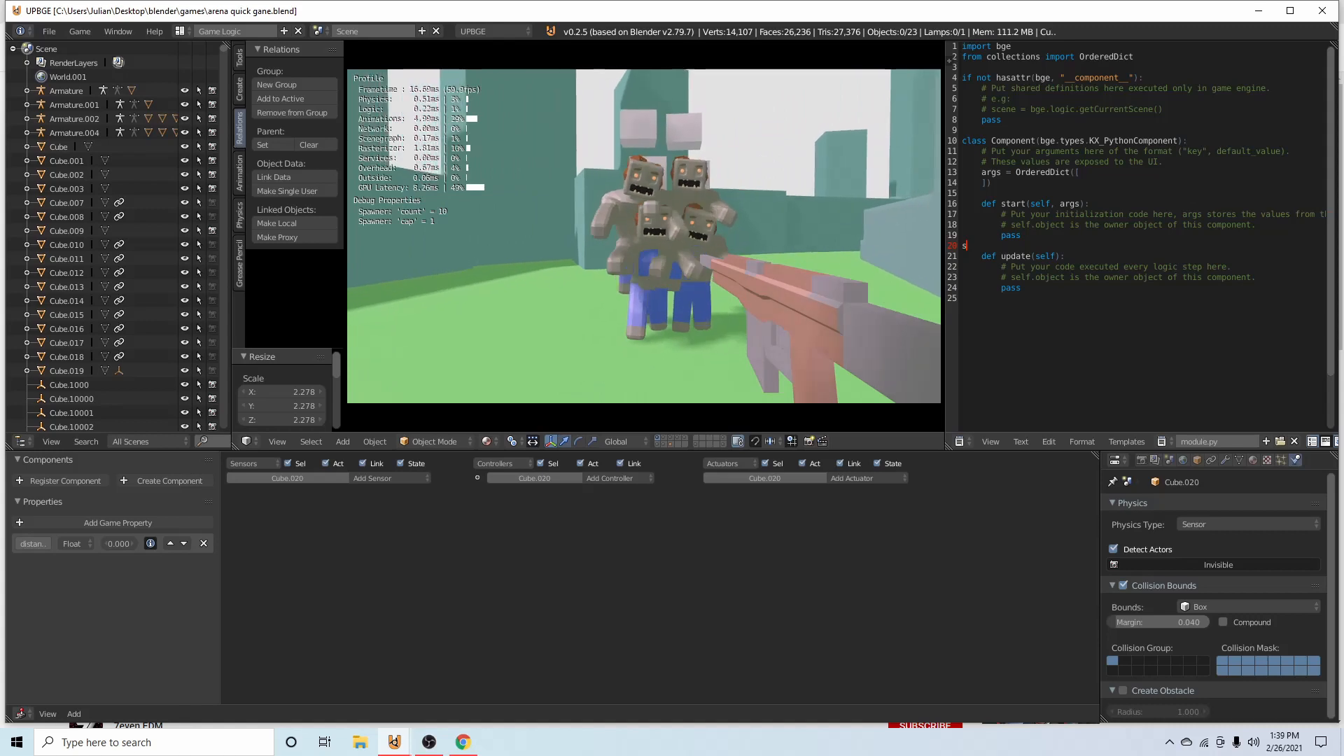
left_click(644, 236)
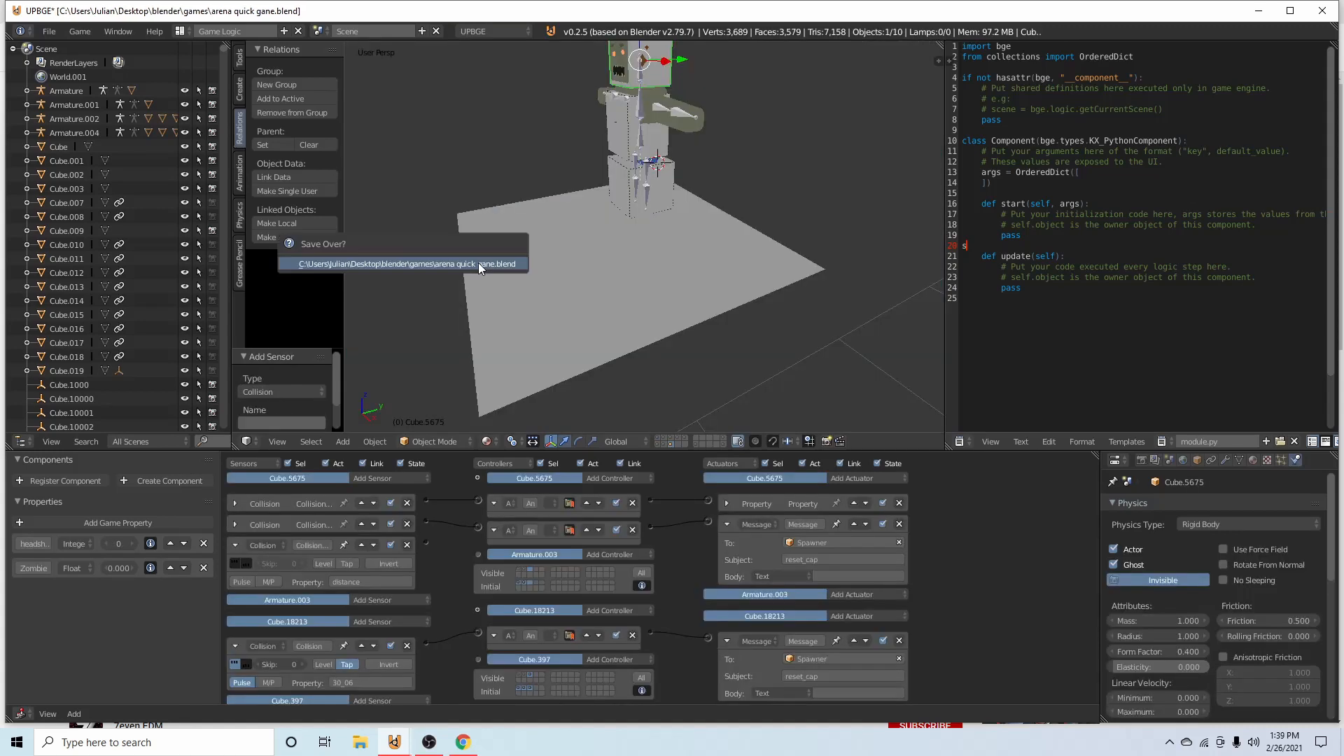
Link the head block's Collision sensor for distance through a new And controller to Cube.397's Motion actuator
middle_click_drag(594, 608, 597, 567)
scroll(533, 602, "down", 4)
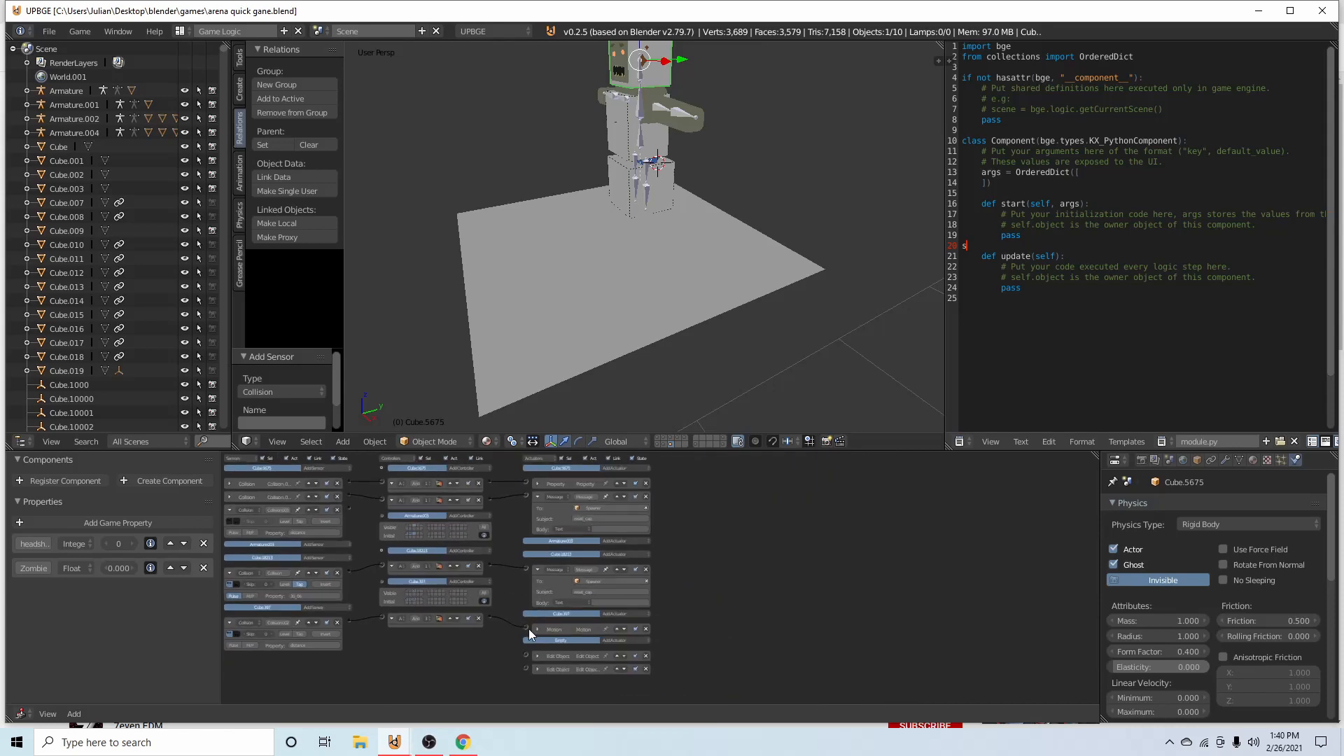
left_click(540, 655)
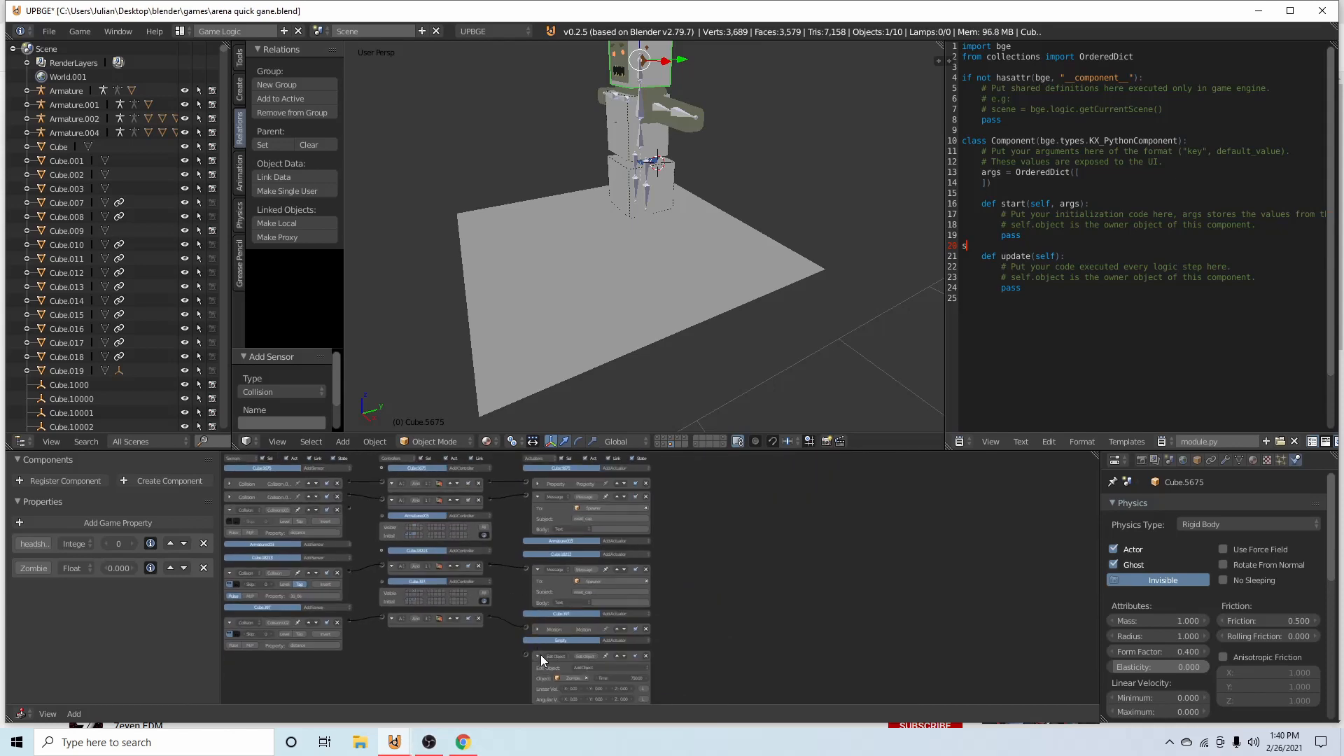
left_click(540, 655)
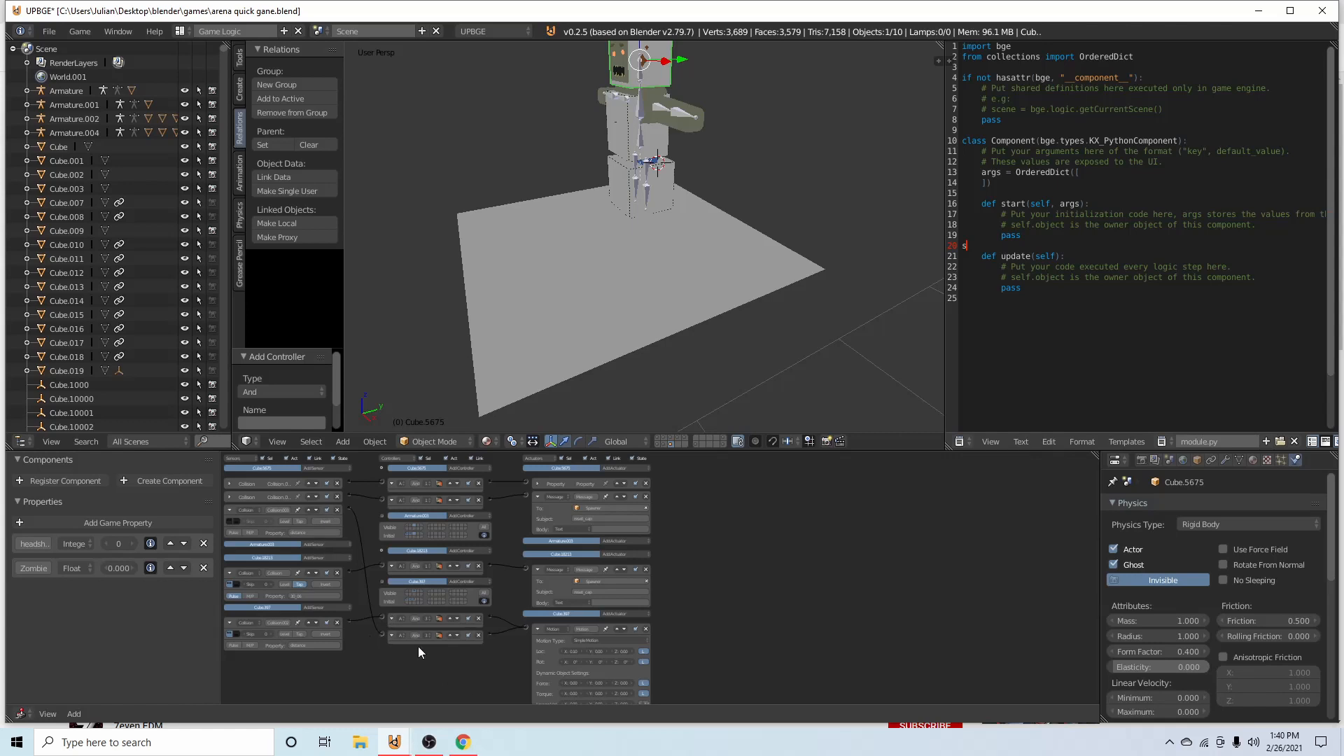
left_click_drag(414, 632, 372, 622)
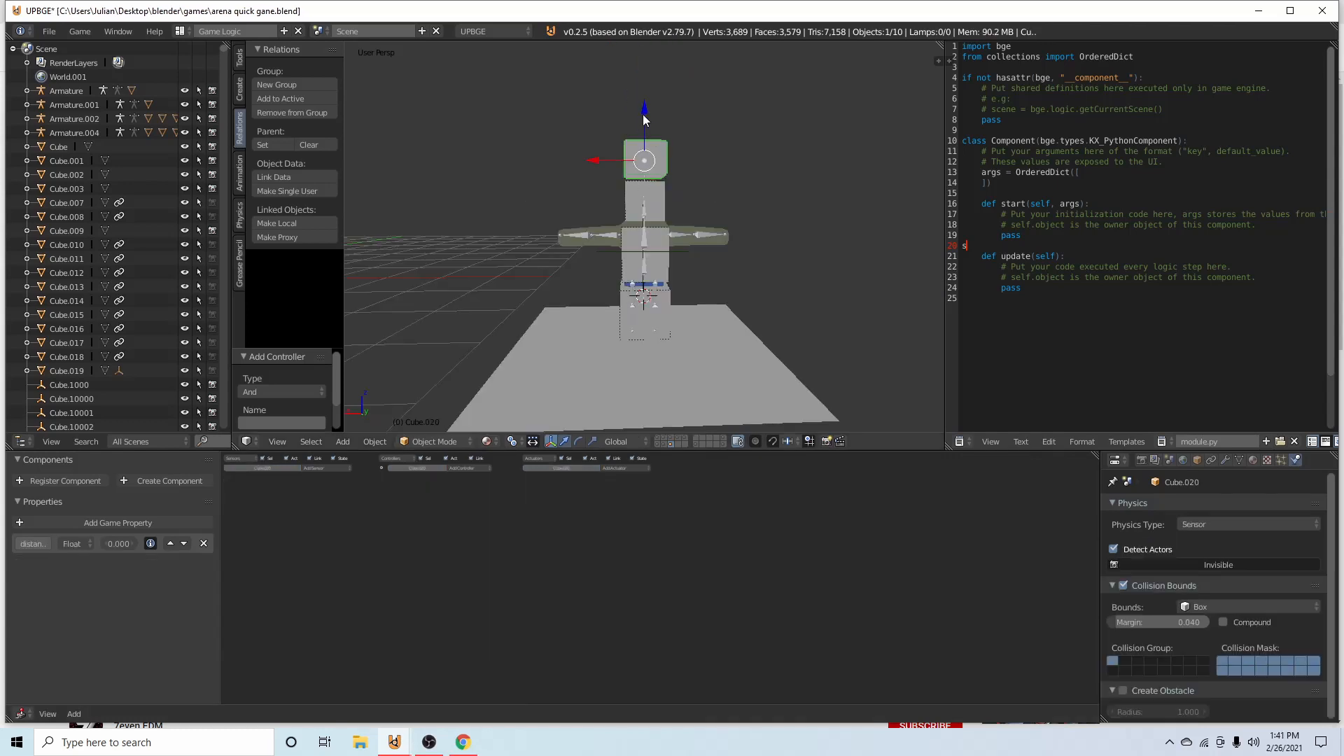
Lower the distance box by 0.722 along Z onto the torso and, following a brief test run, enlarge it by a factor of 1.639
left_click_drag(645, 121, 656, 199)
key("p")
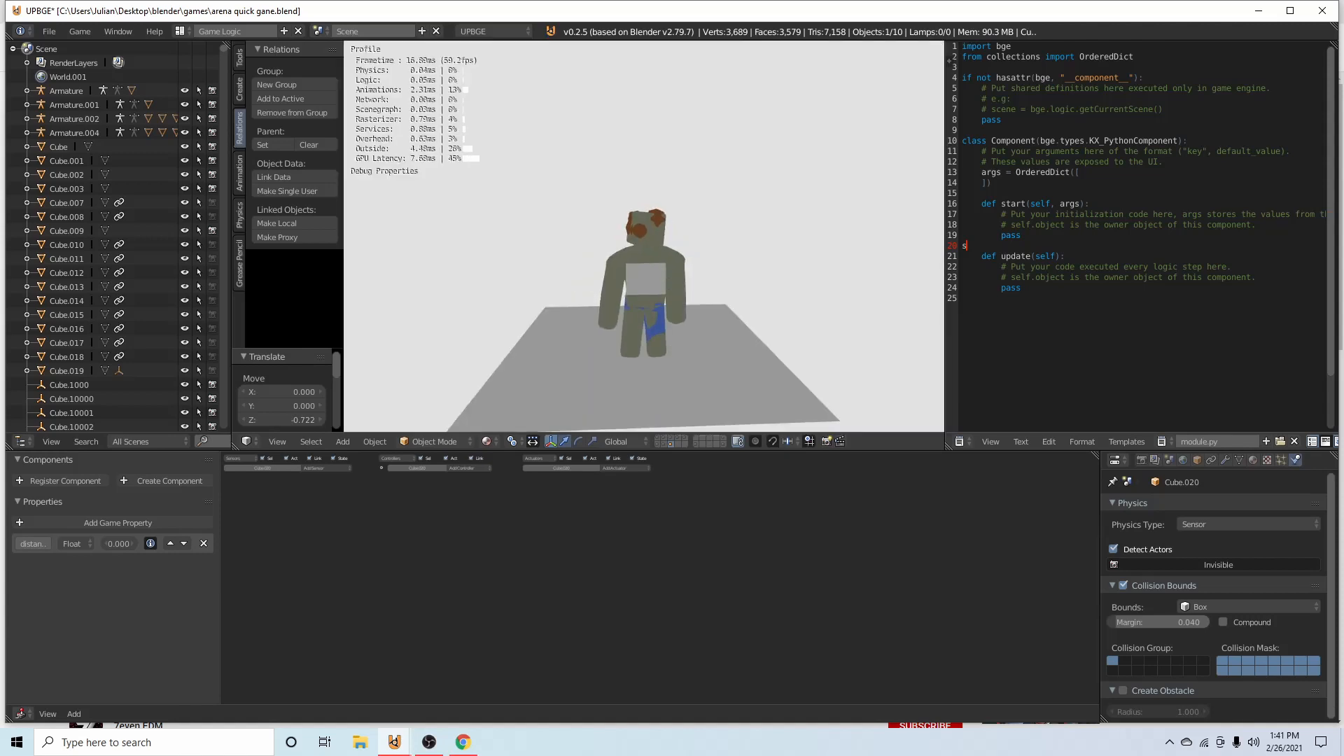
key("Escape")
key("s")
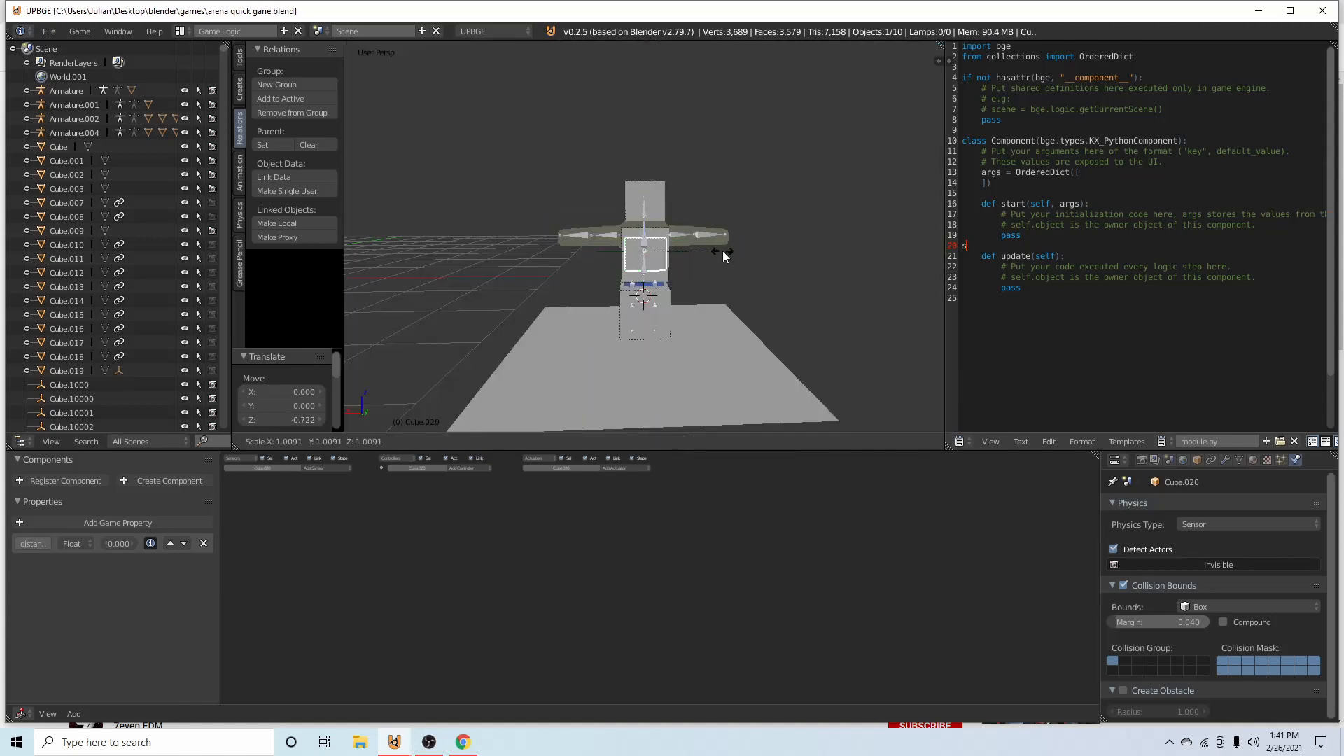
left_click(763, 264)
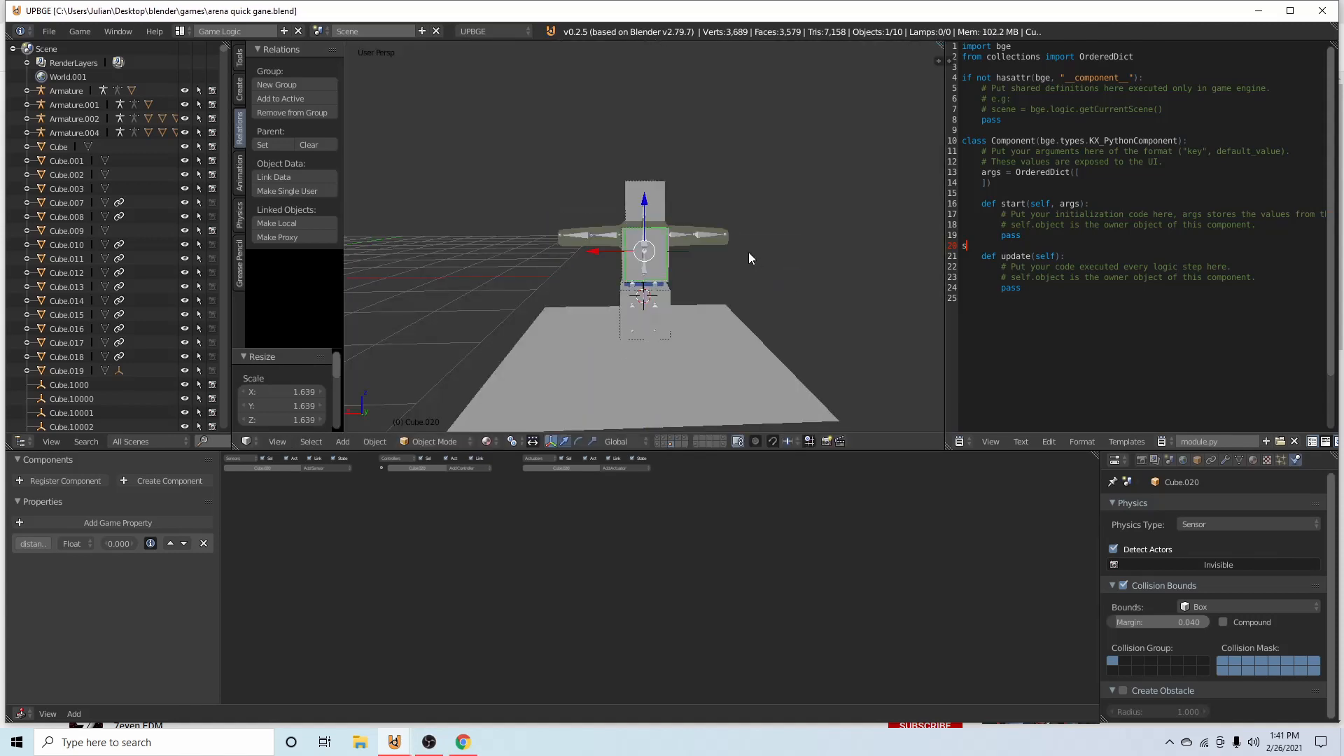
Run the arena game and move around the zombies to check the torso boxes and the Spawner's count and cap, then stop it
key("p")
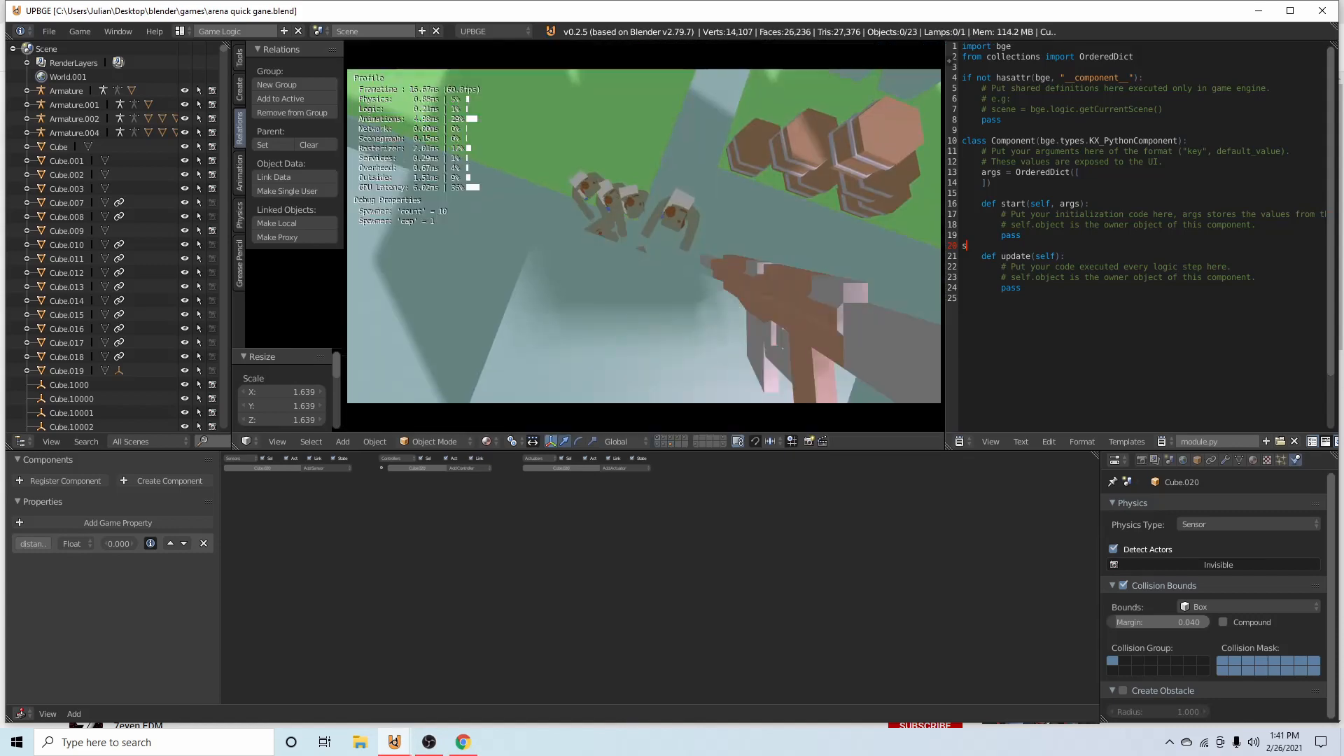
key("w")
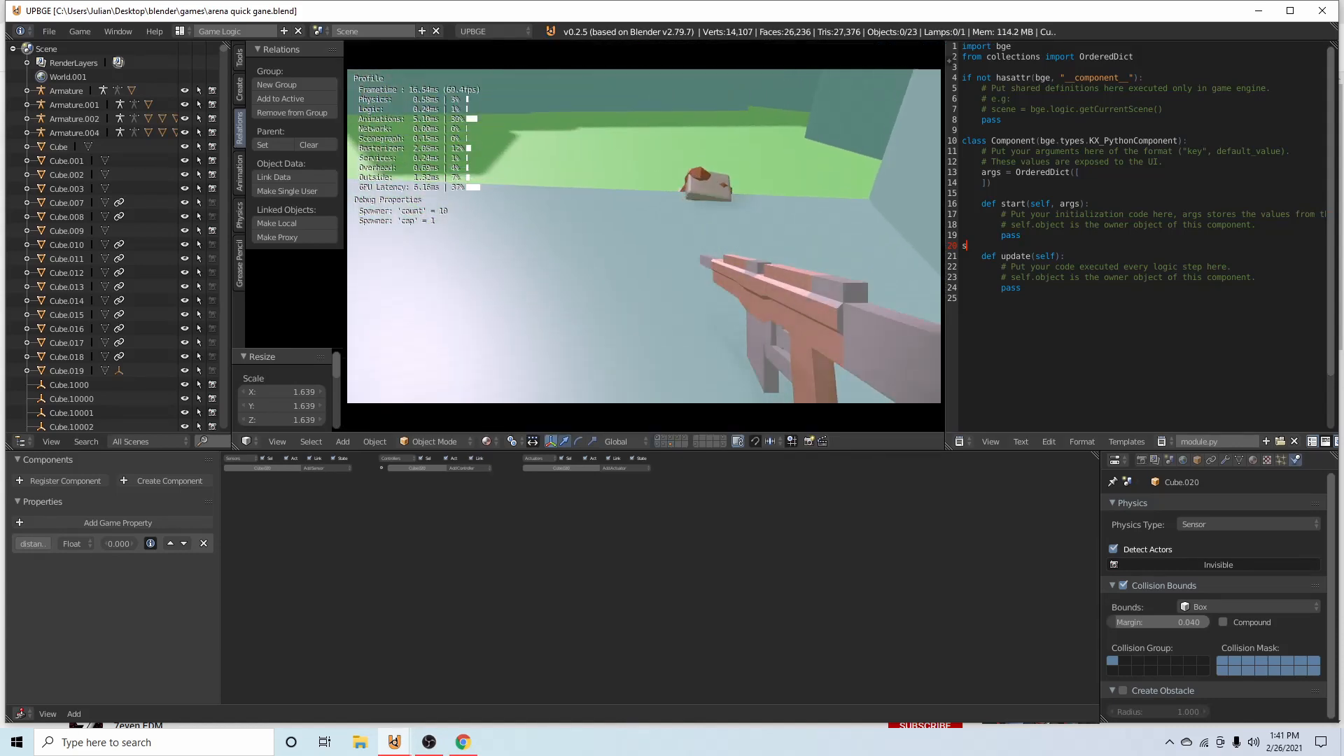
key("w")
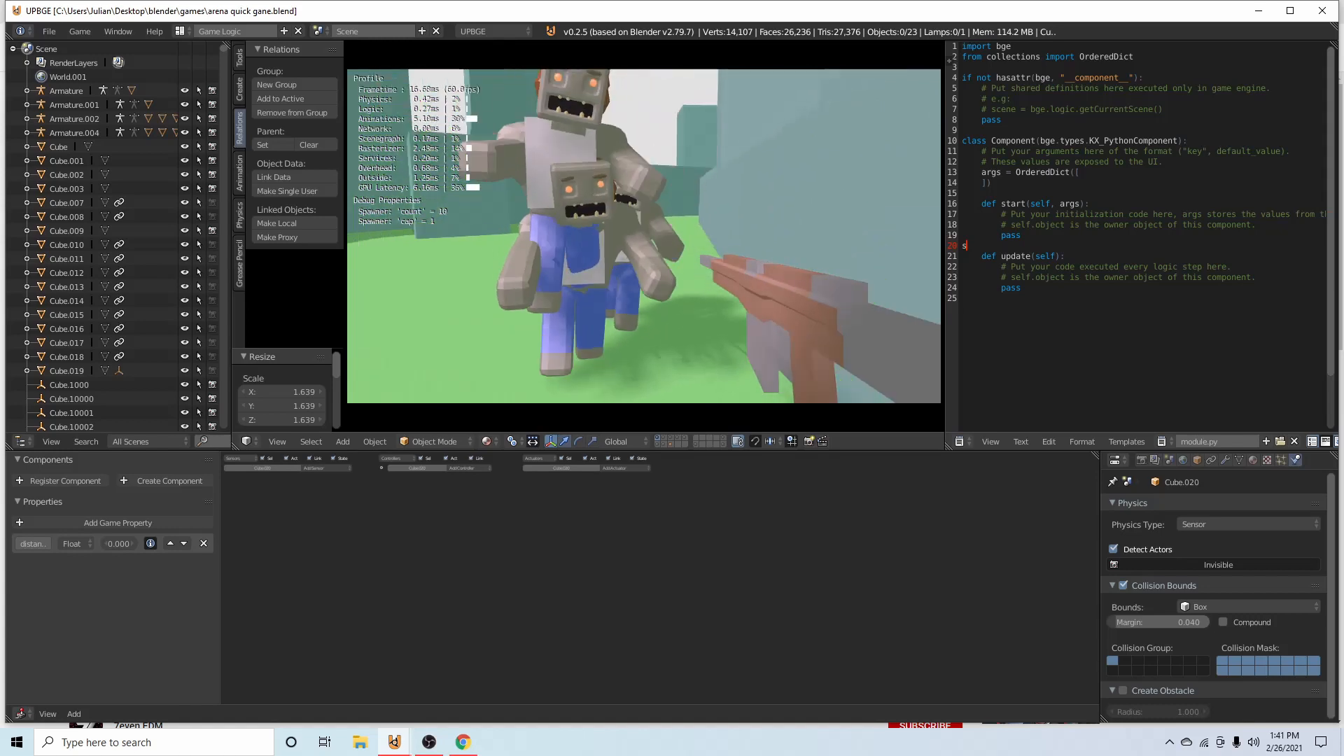
key("s")
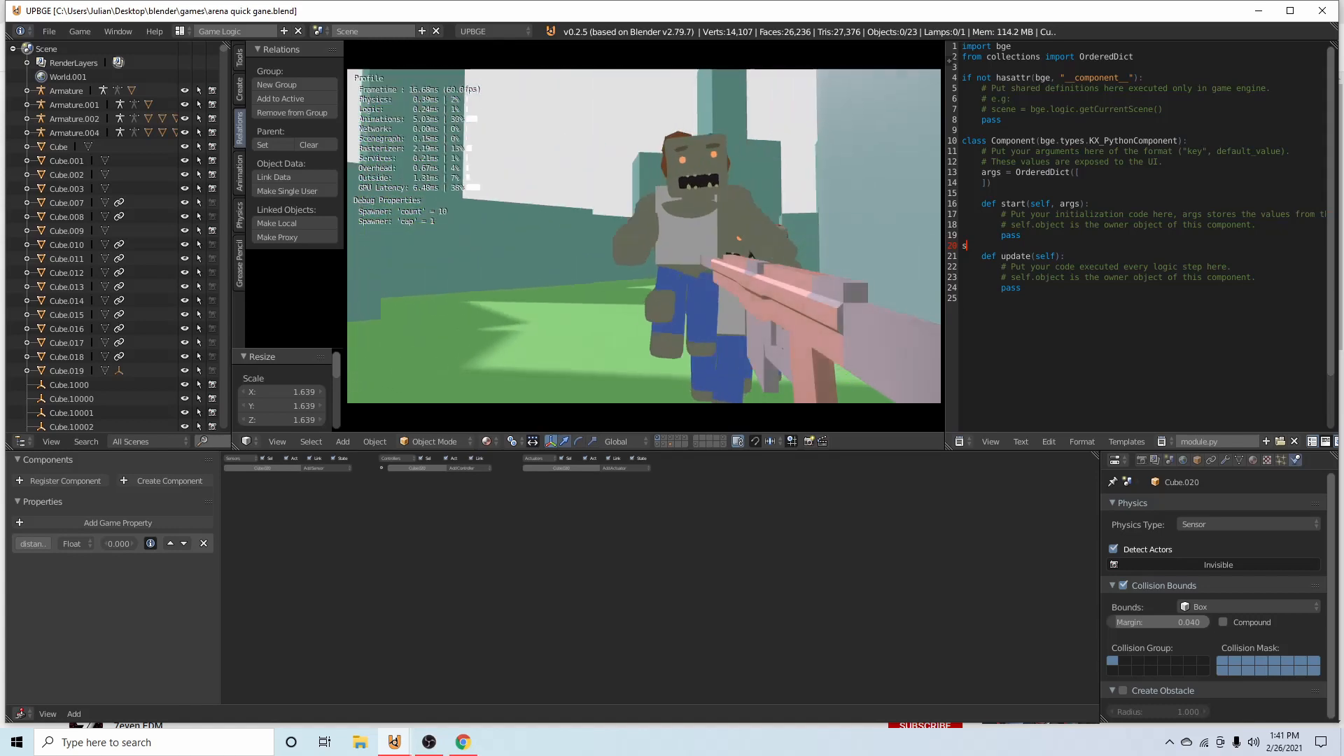
key("Escape")
Change the physics type of the zombie's distance box to Rigid Body and save the file
left_click(1224, 519)
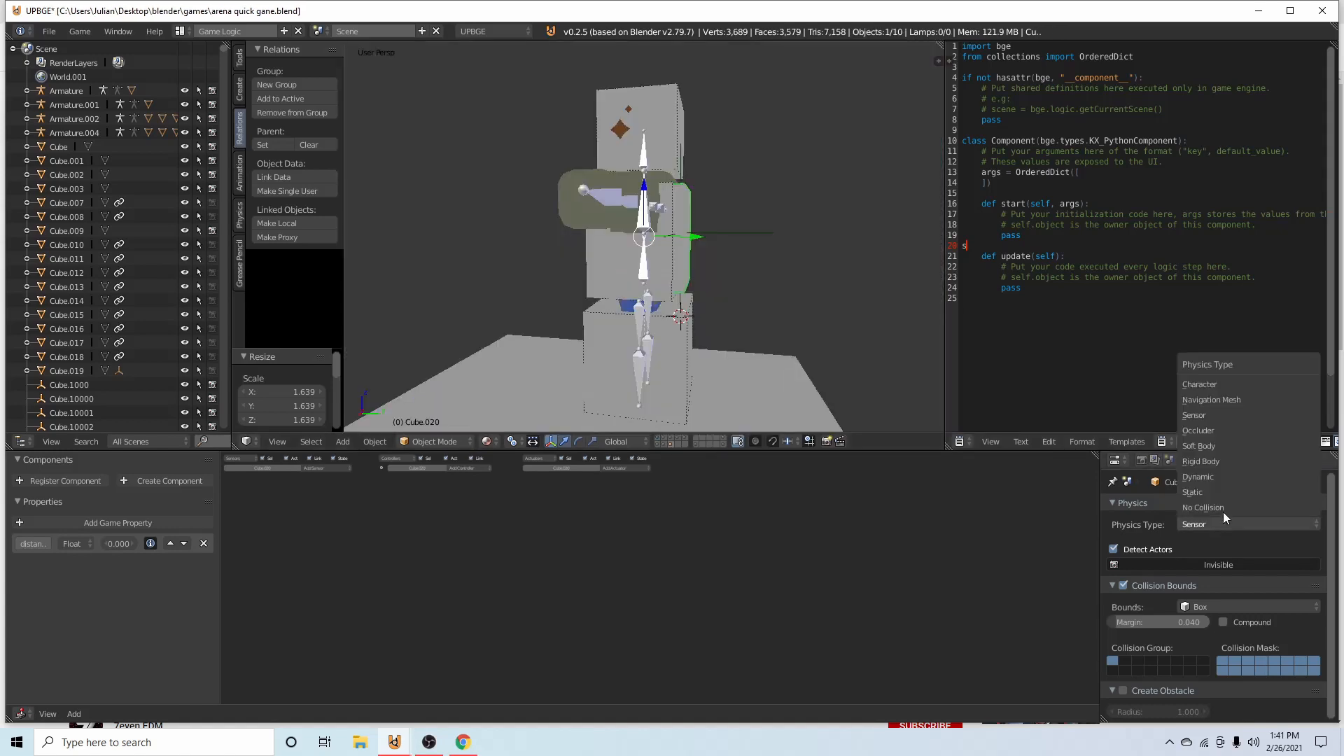
left_click(1241, 460)
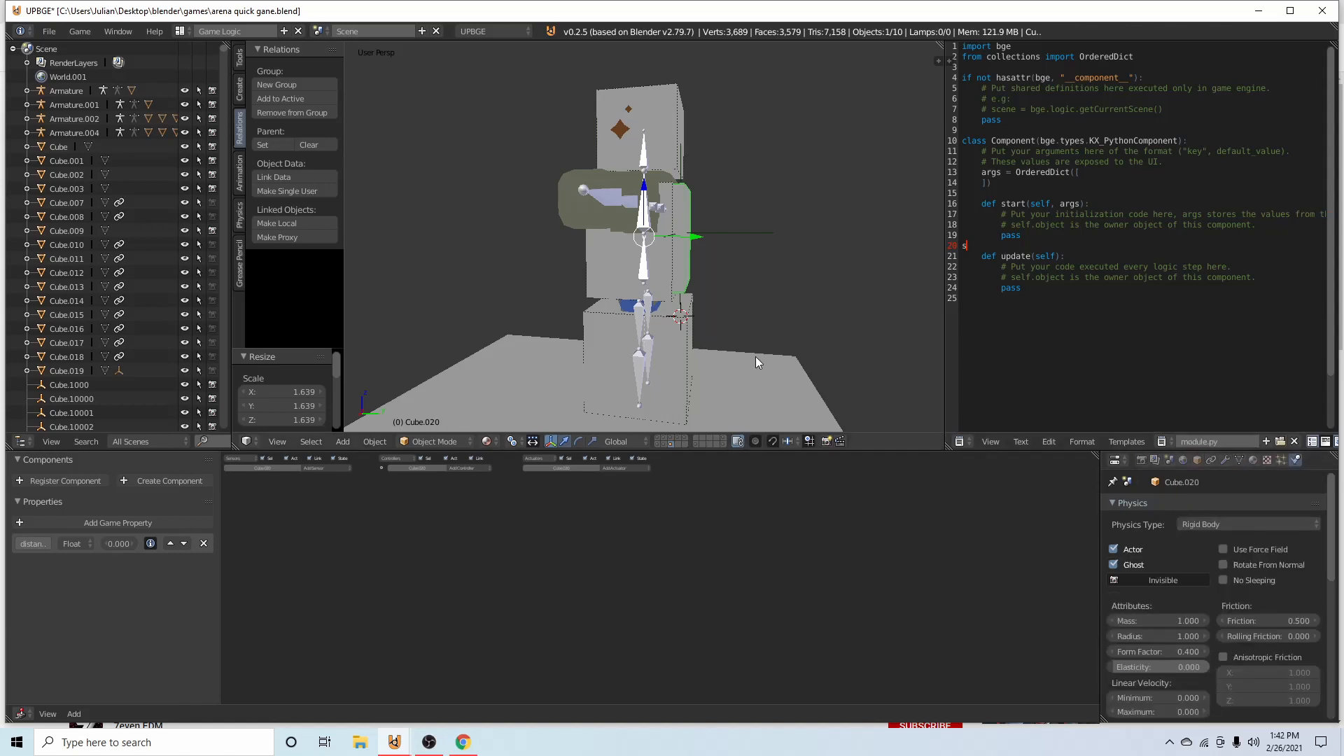
key("ctrl+s")
Preview the zombie with its torso box from the front in a short game run, then stop it
middle_click_drag(711, 308, 821, 299)
key("p")
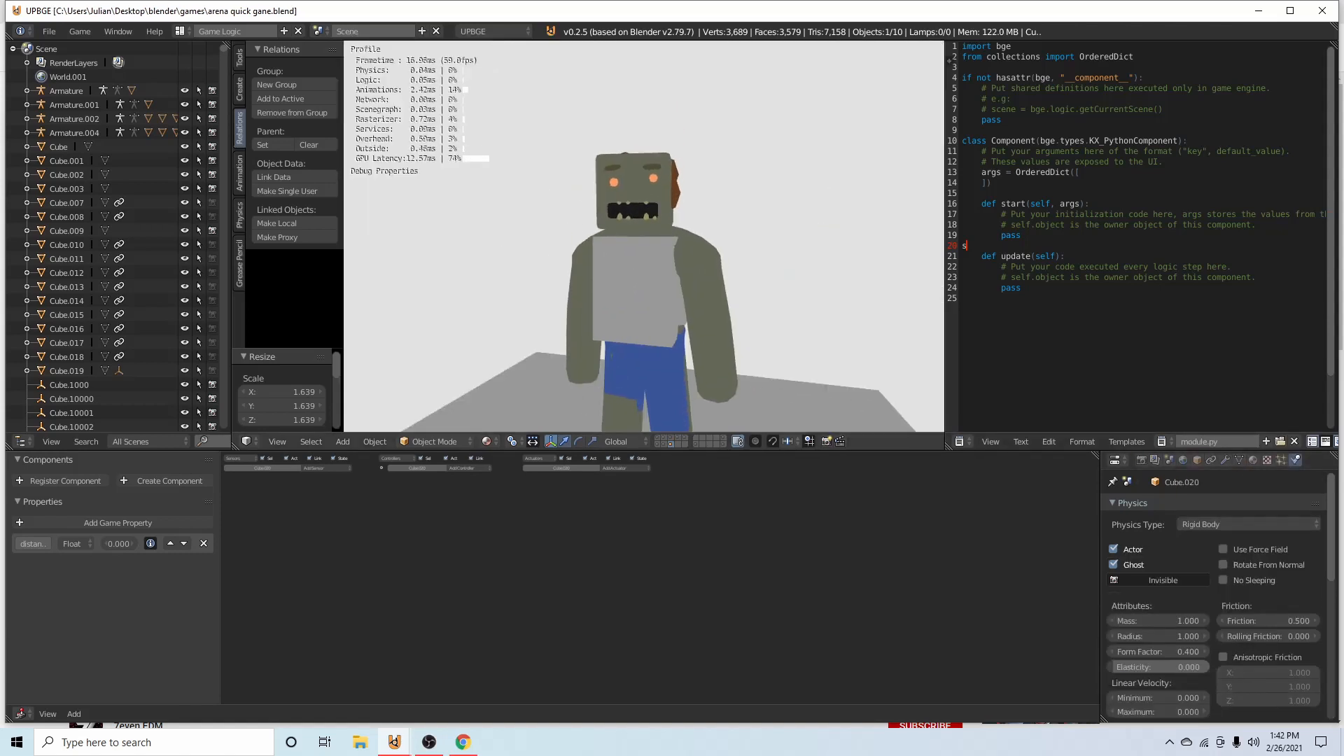
key("Escape")
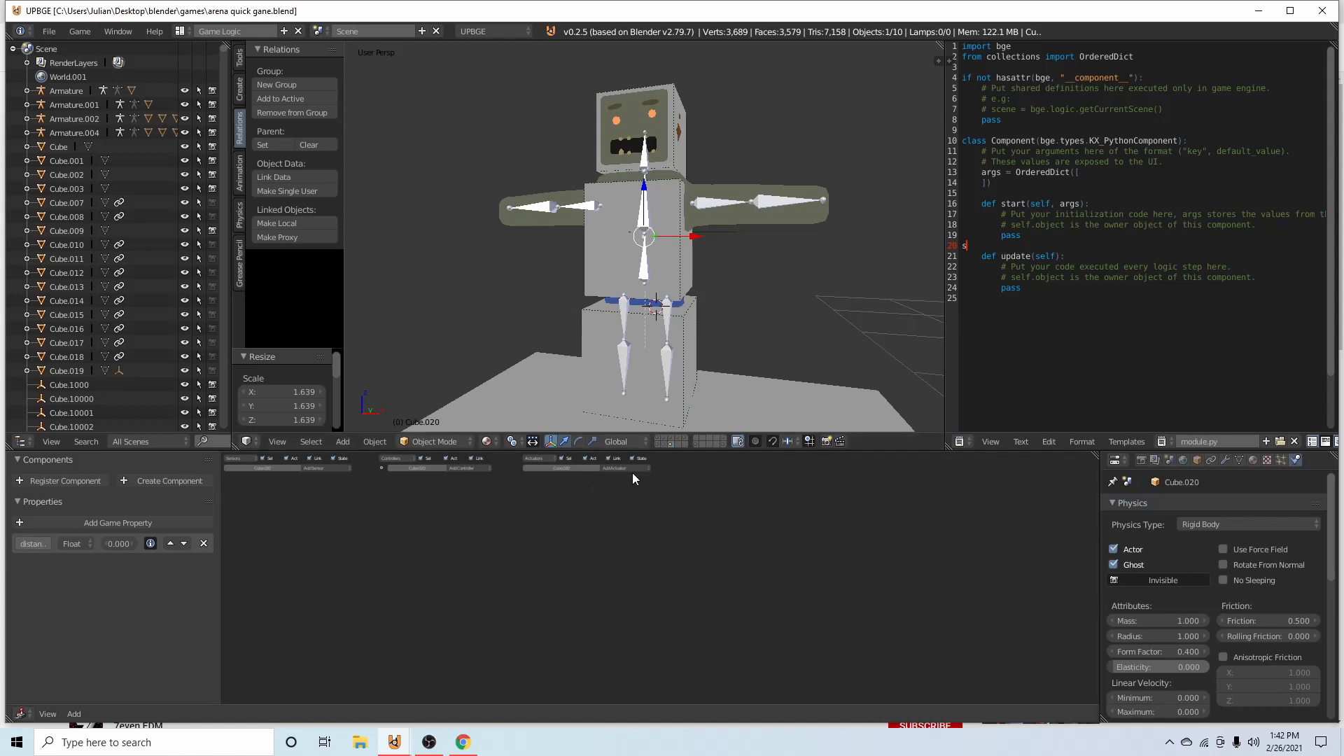
Show the arena layer, save the file and run the game to test the zombies and the Spawner's count and cap
left_click(660, 439)
key("ctrl+s")
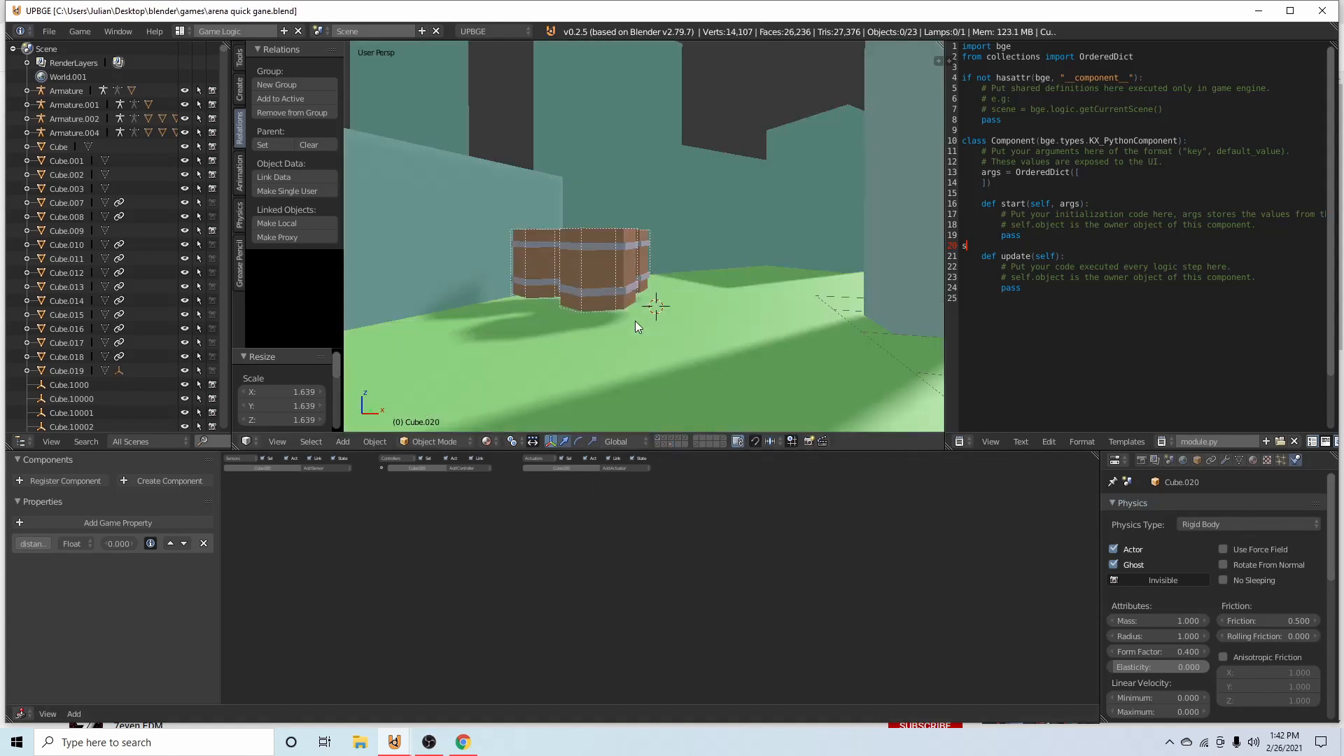
key("p")
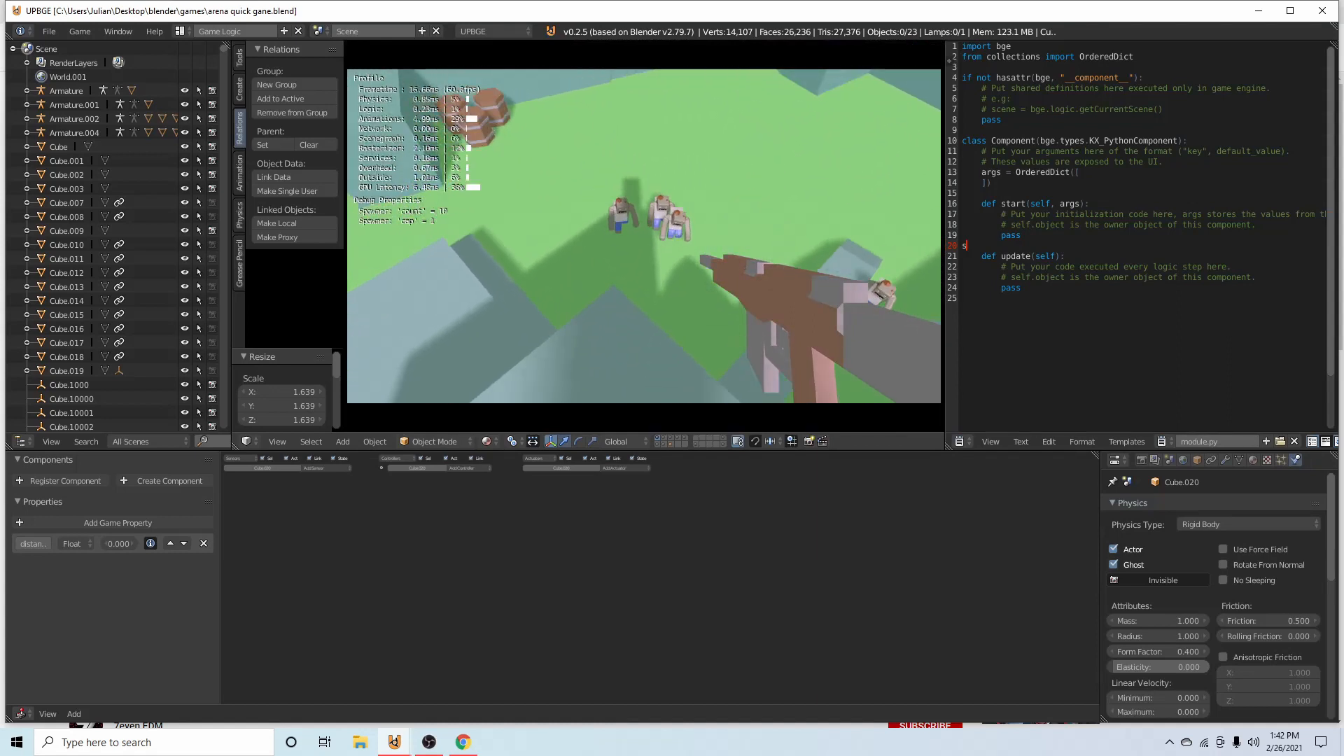
key("w")
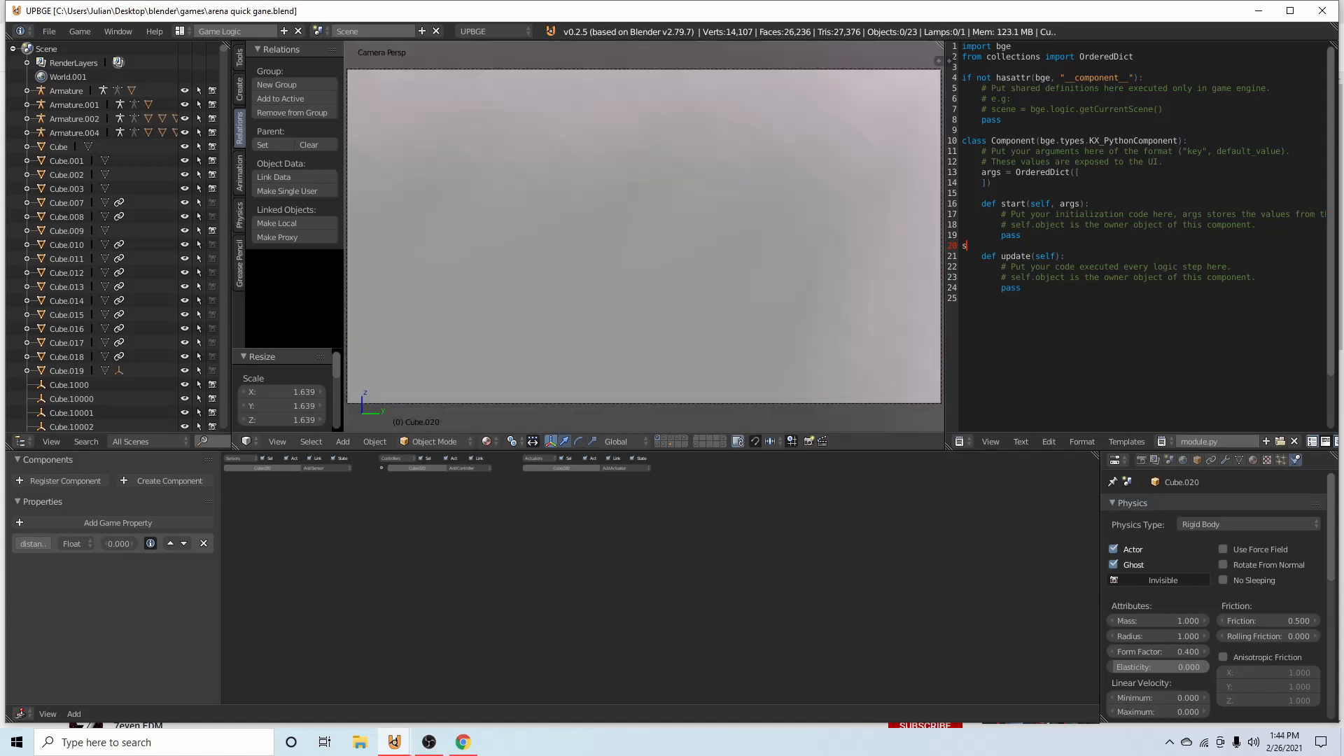
key("p")
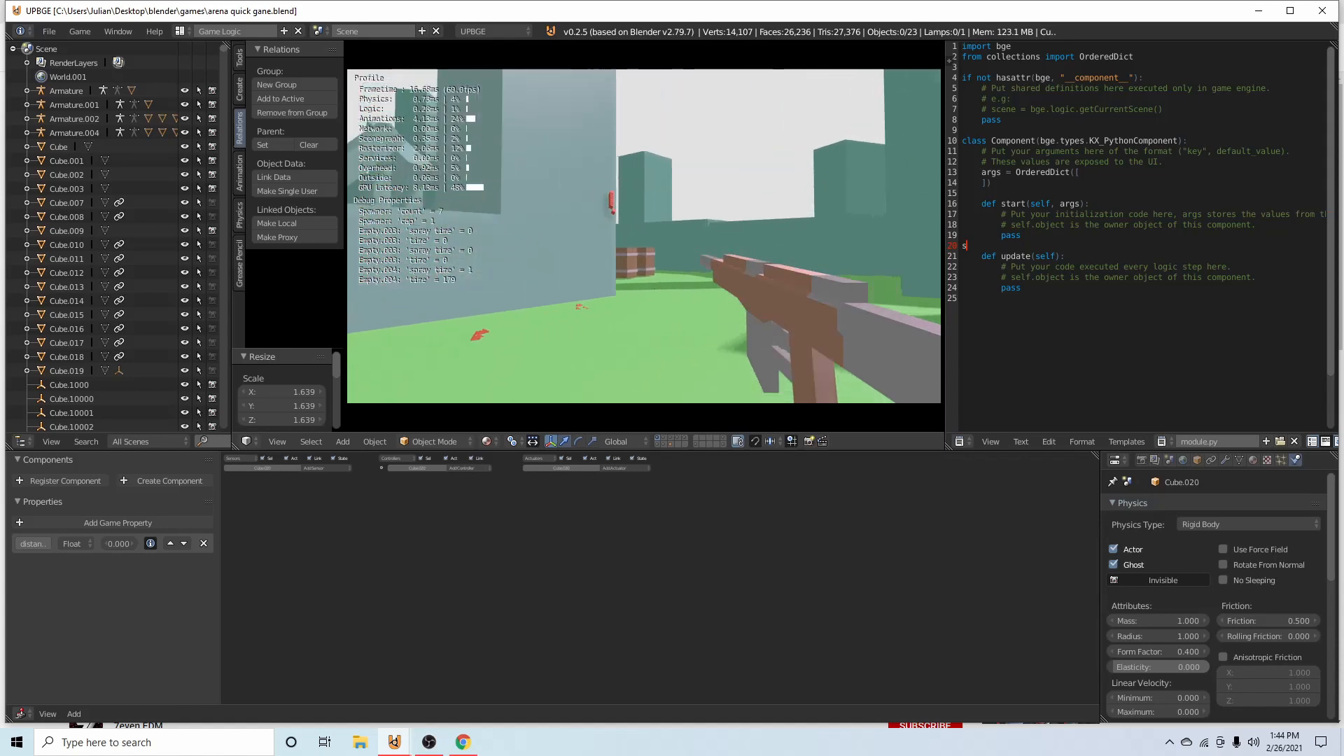
Stop the arena game run and save over the existing file
key("Escape")
key("ctrl+s")
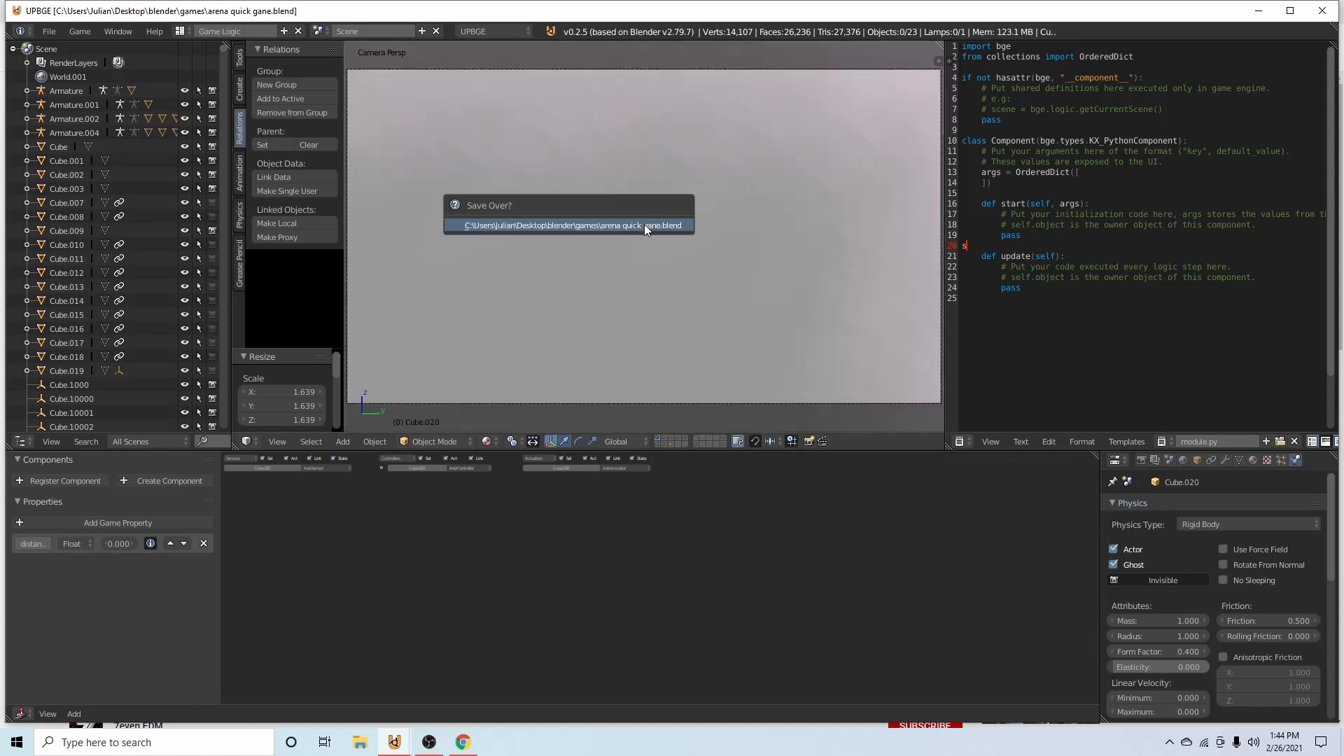
left_click(644, 224)
Show the zombie layer, select the empty at each zombie's neck and examine the logic bricks of Empty.003
middle_click_drag(644, 220, 670, 238)
scroll(670, 238, "down", 3)
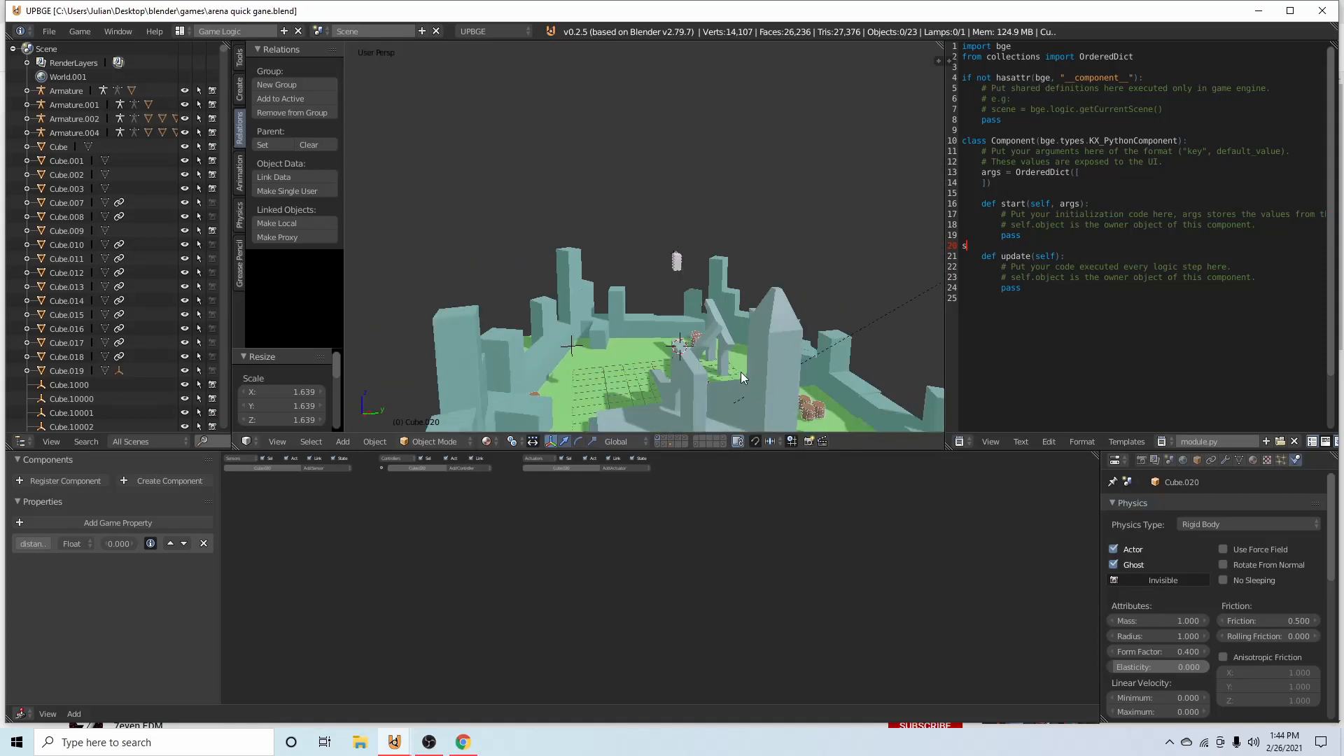
left_click(665, 442)
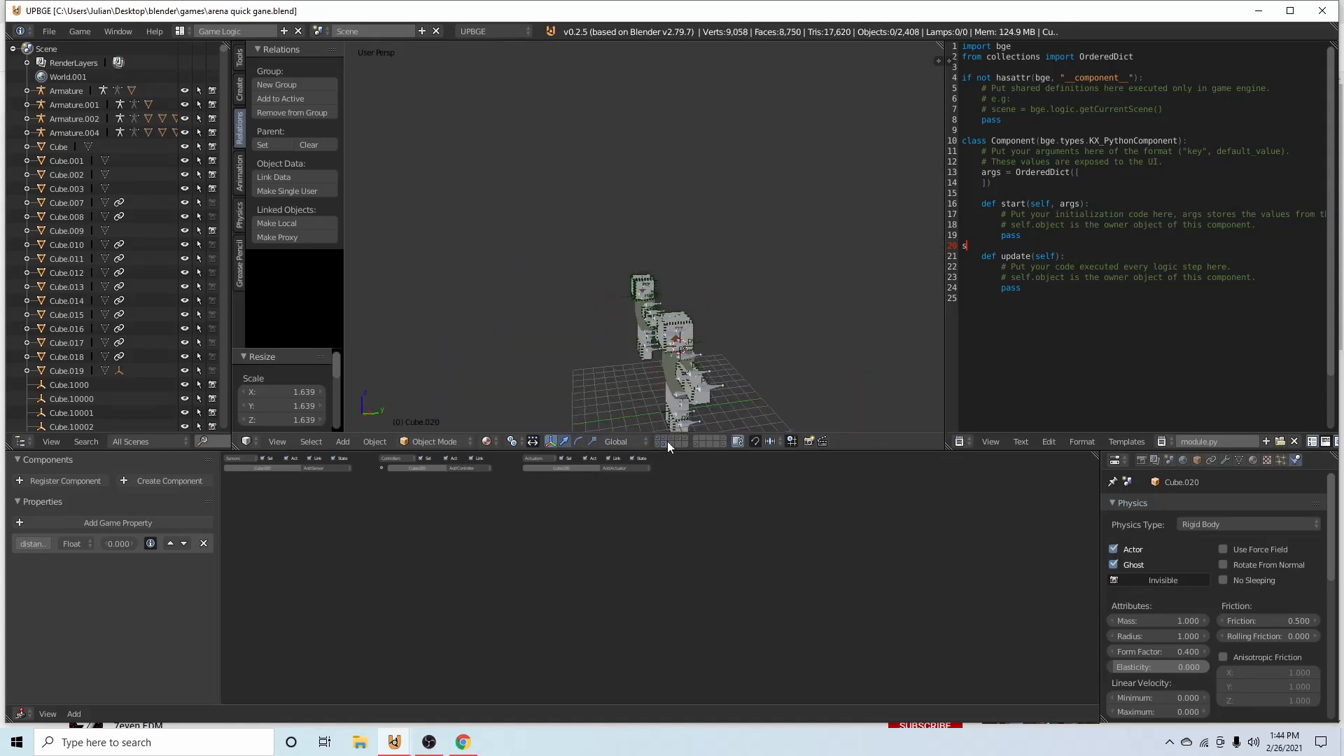
scroll(607, 338, "up", 6)
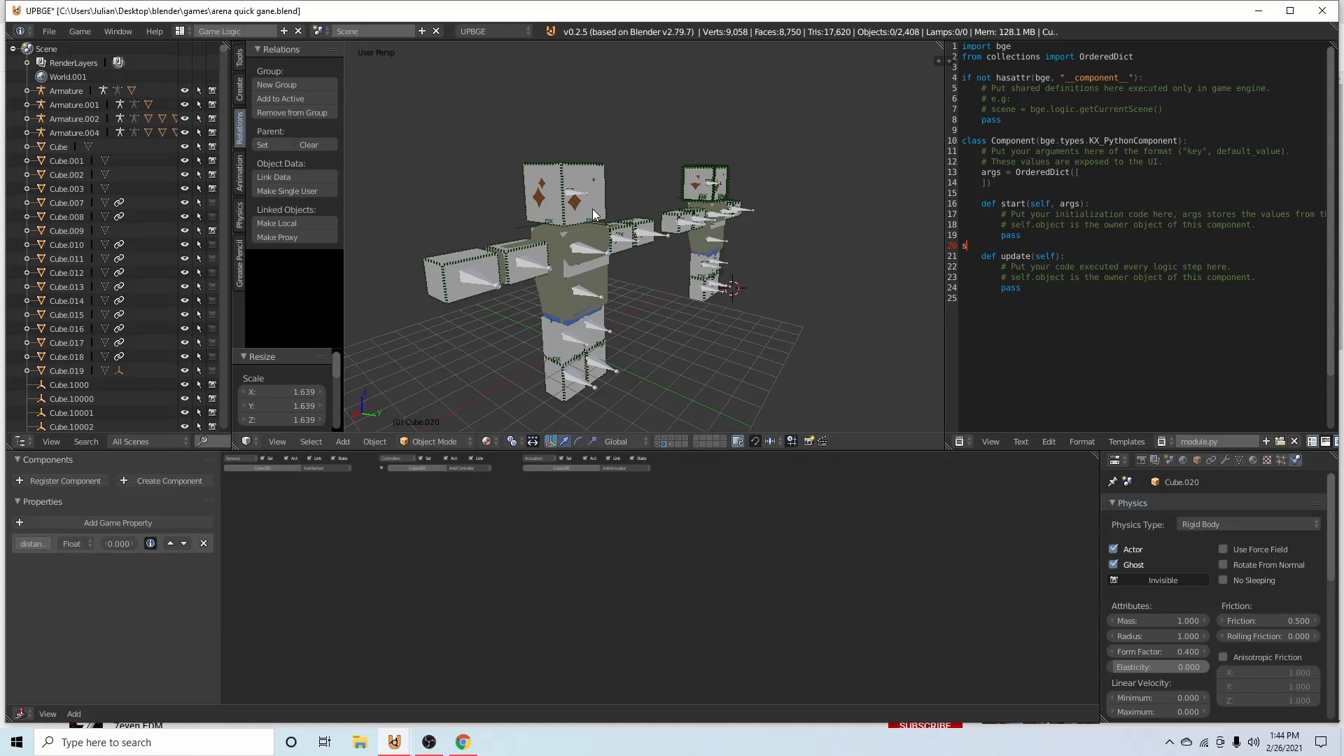
middle_click_drag(592, 208, 491, 211)
right_click(760, 197)
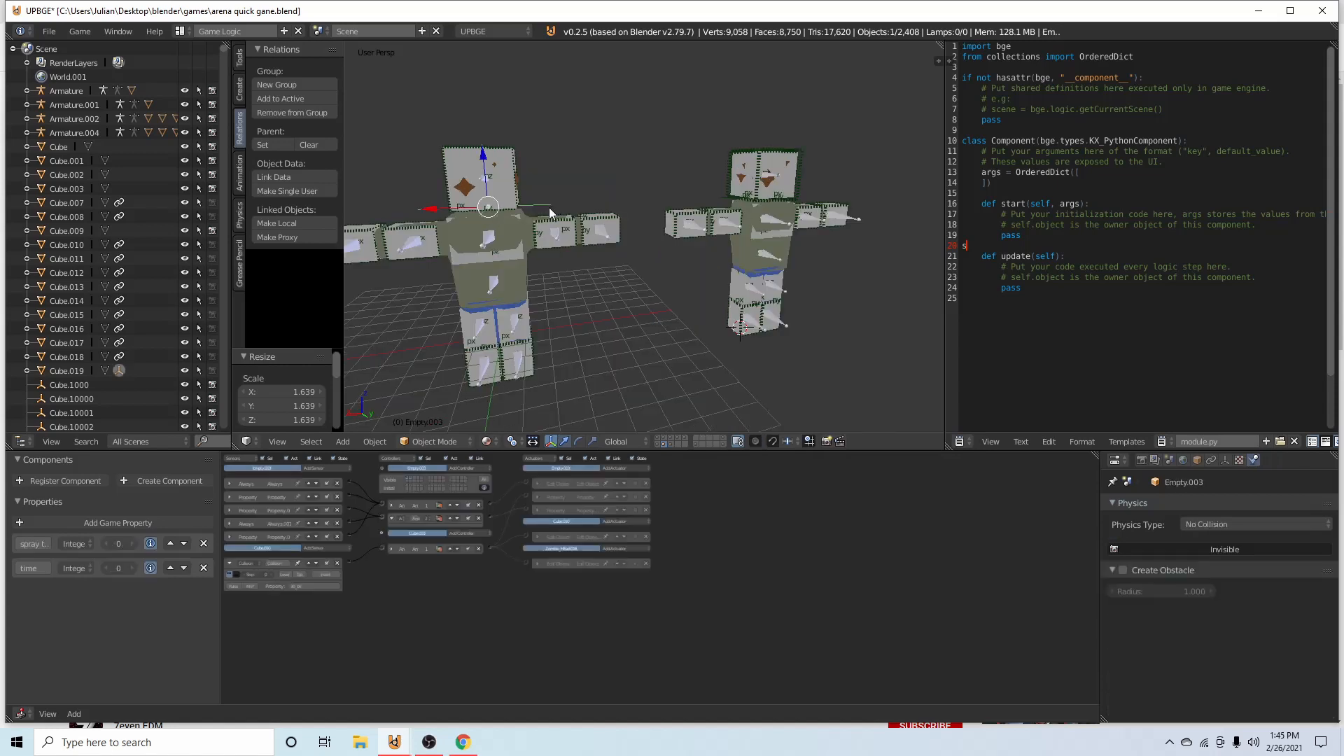
right_click(512, 207)
middle_click_drag(884, 295, 831, 157)
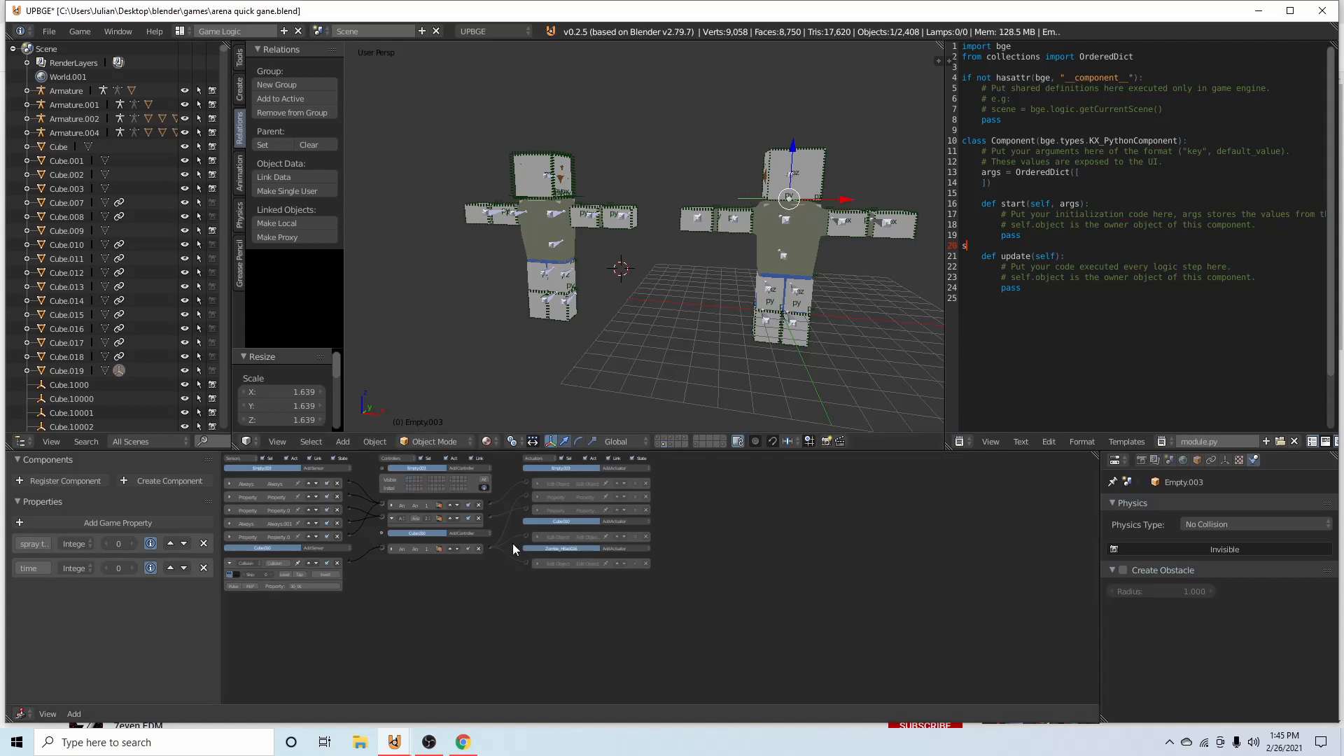
scroll(515, 549, "up", 3)
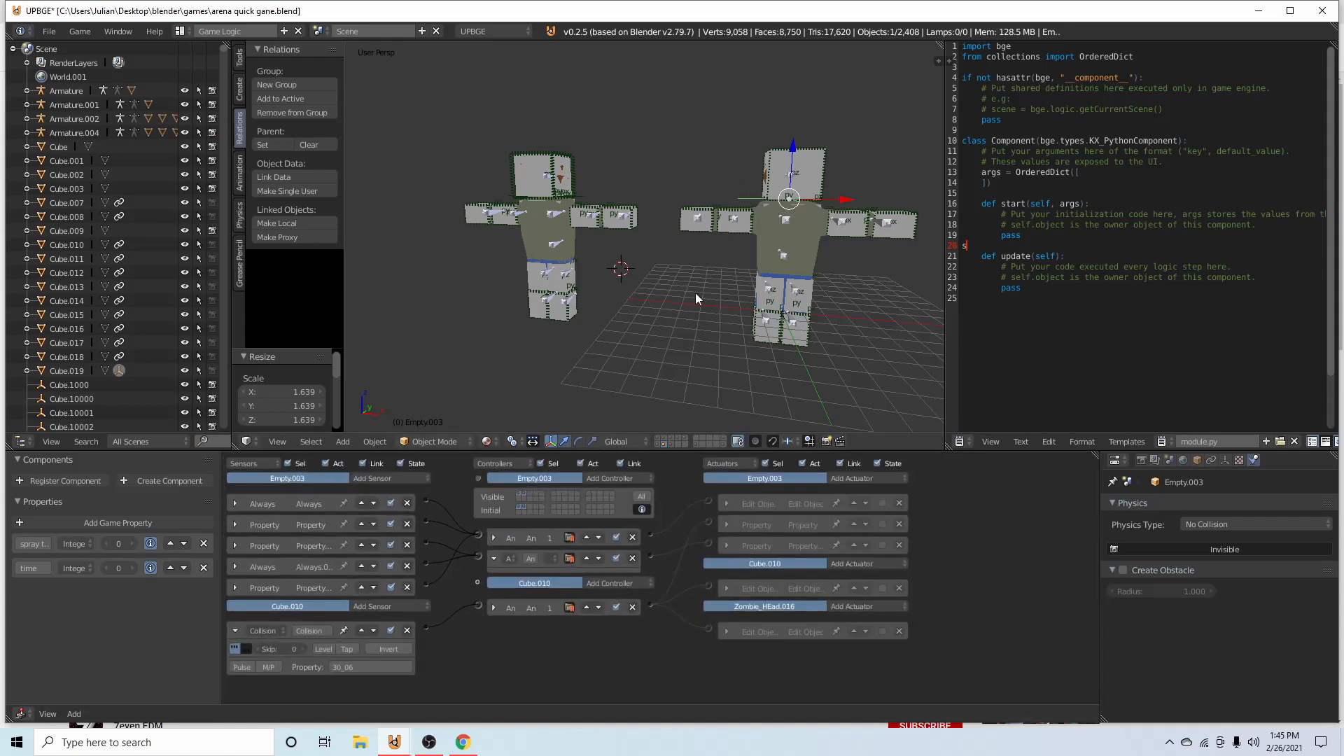
scroll(250, 550, "up", 1)
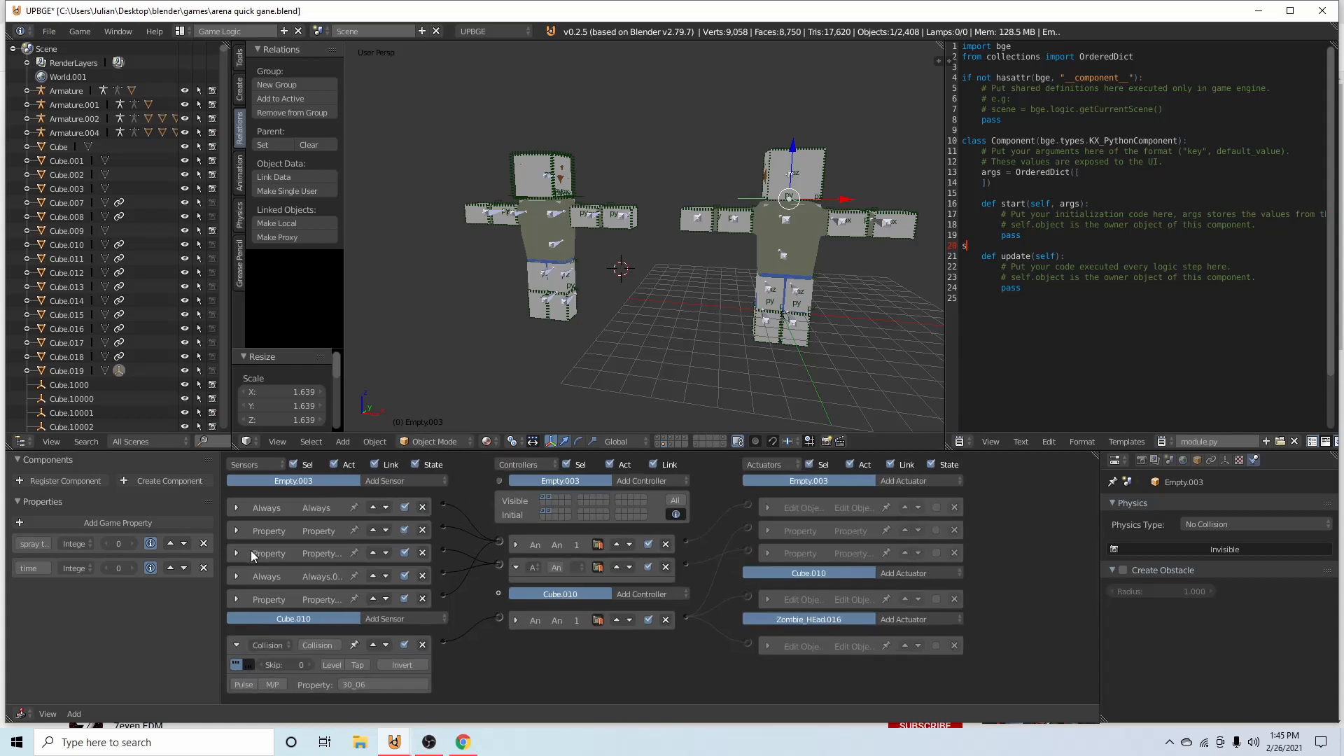
Return to Empty.004, inspect its blood Add Object actuator and preview the zombies' blood spray in a short game run
key("ctrl+z")
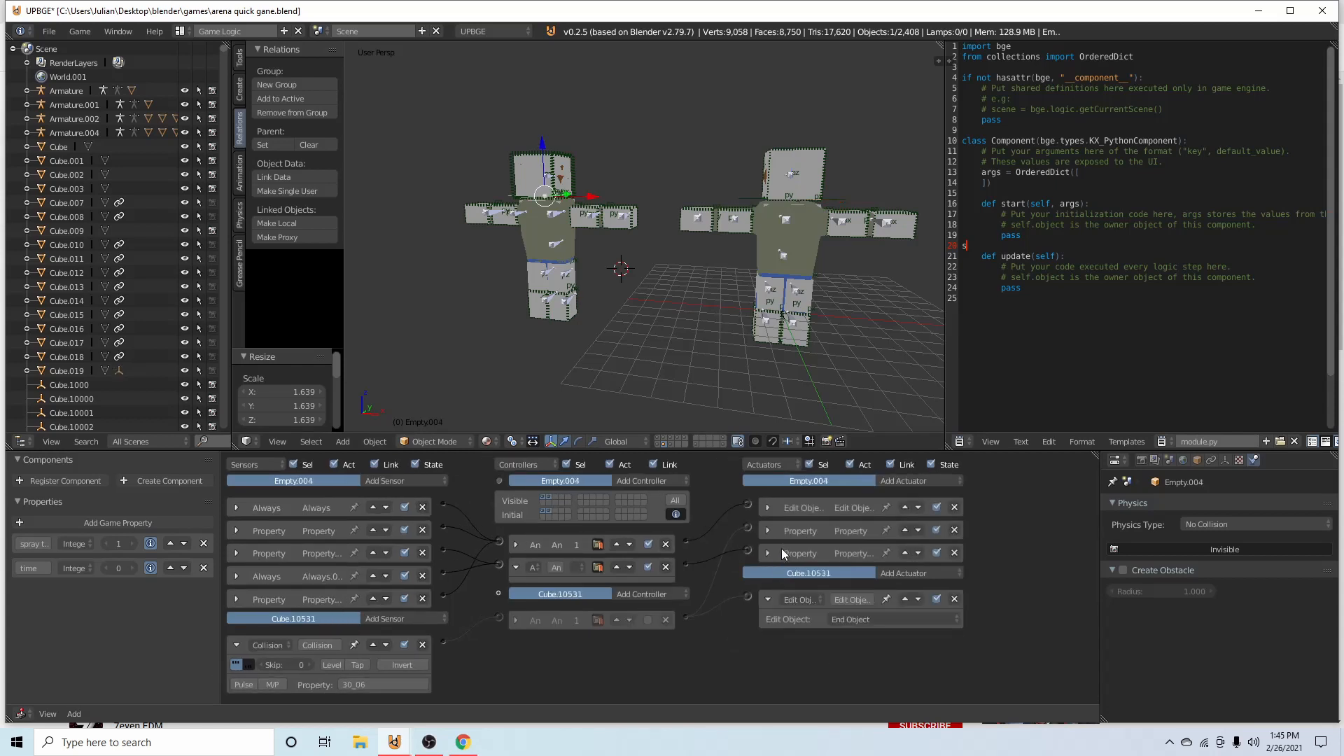
left_click(768, 507)
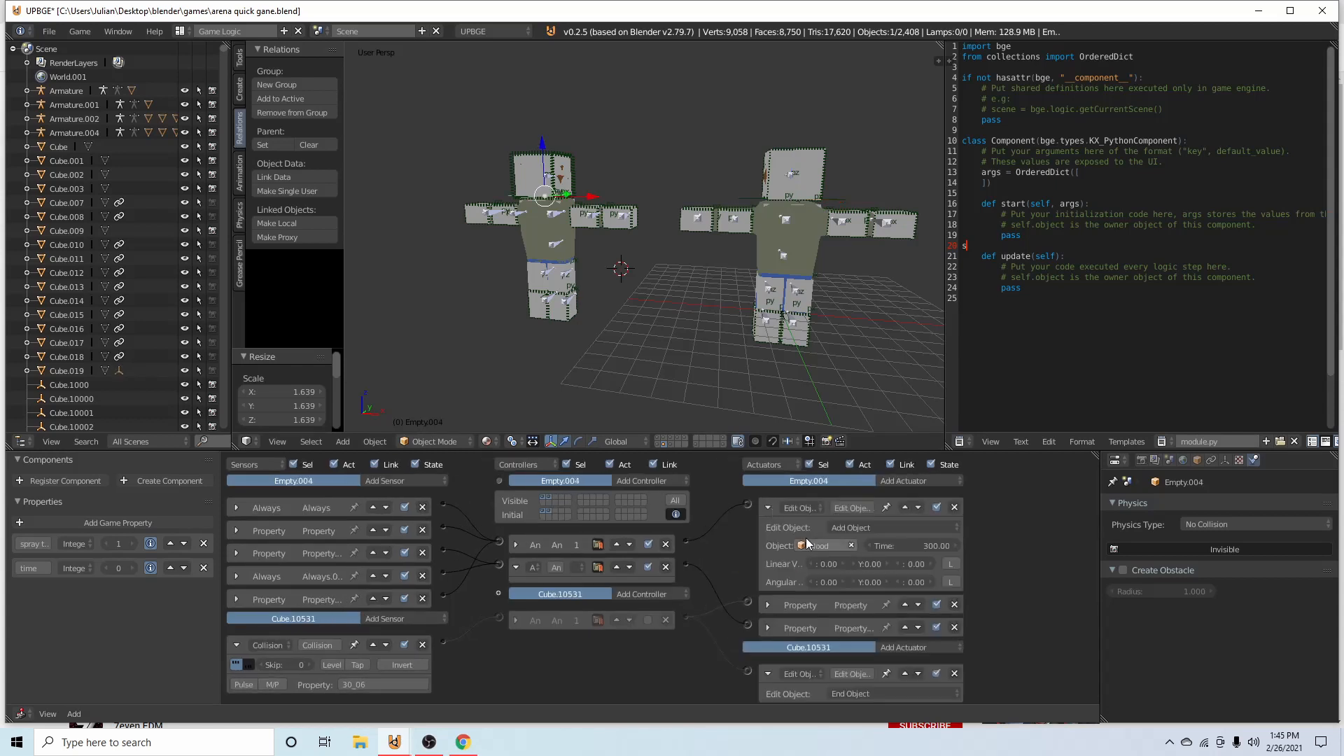
left_click(766, 507)
left_click(771, 535)
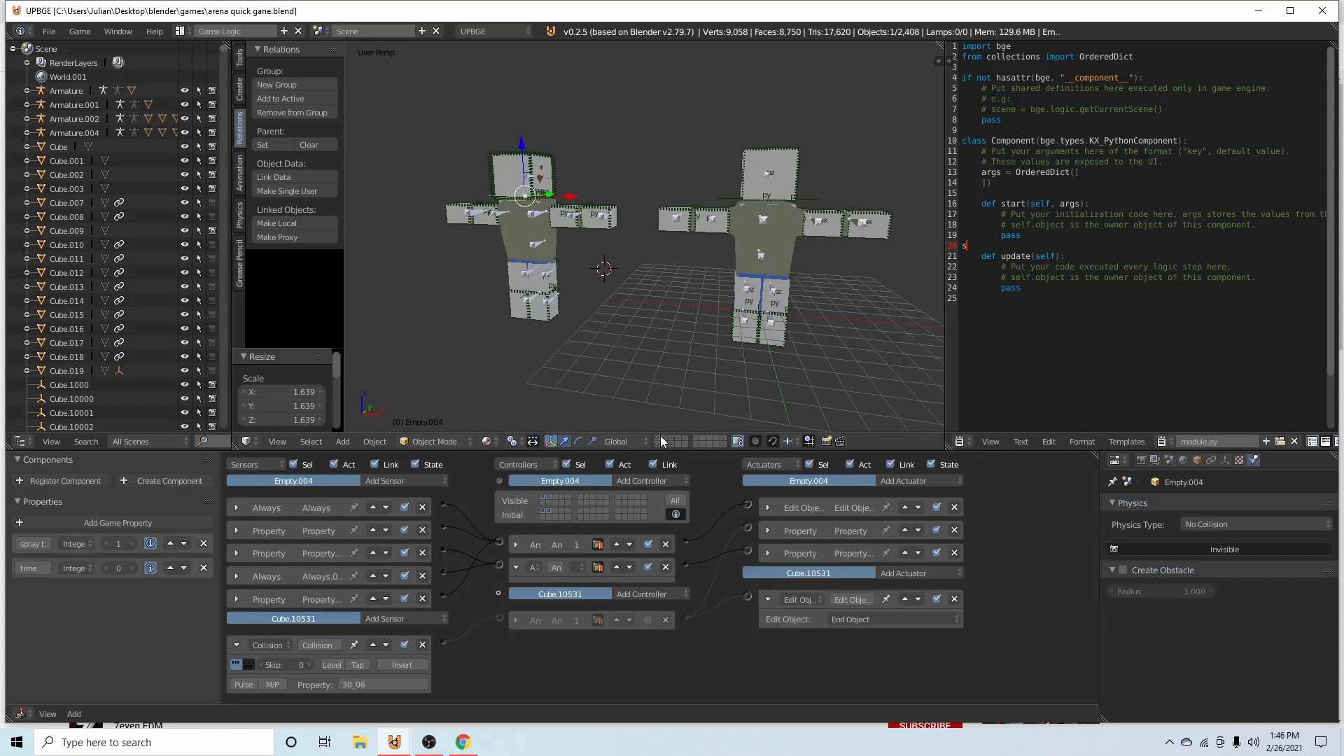
key("p")
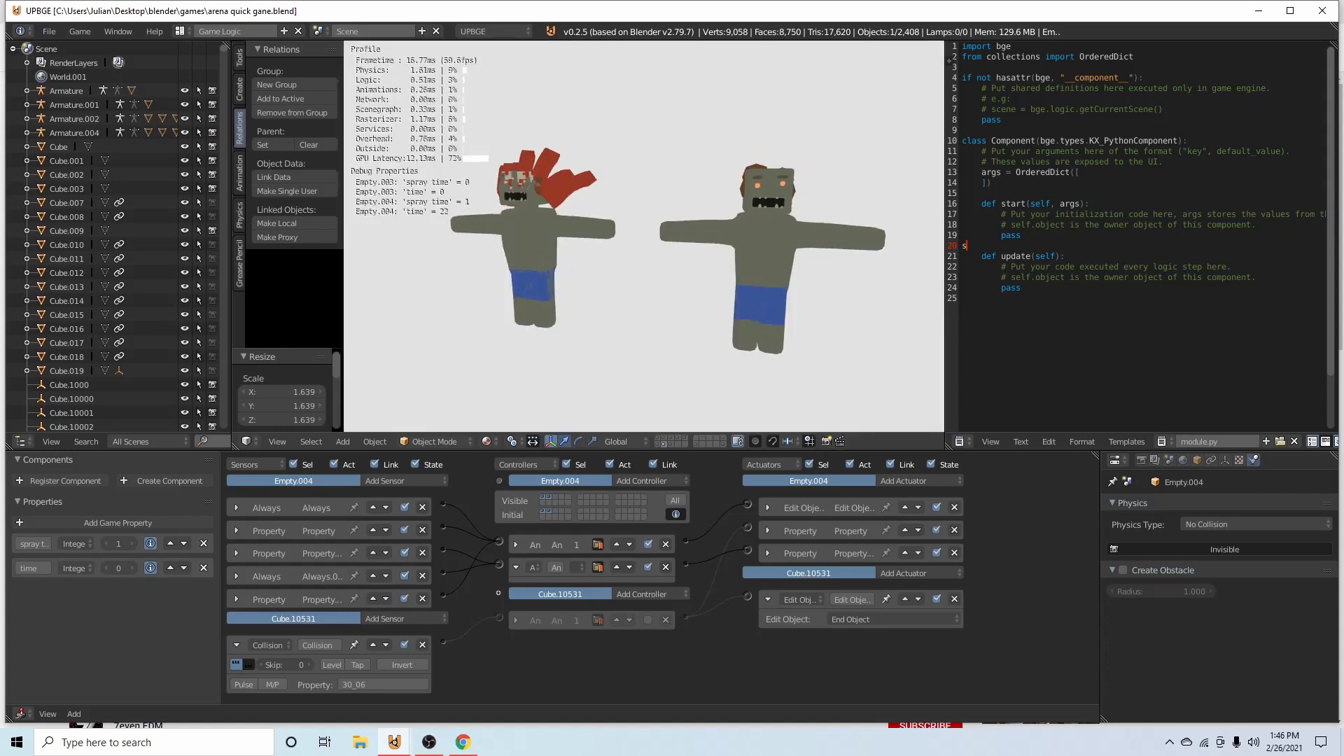
key("Escape")
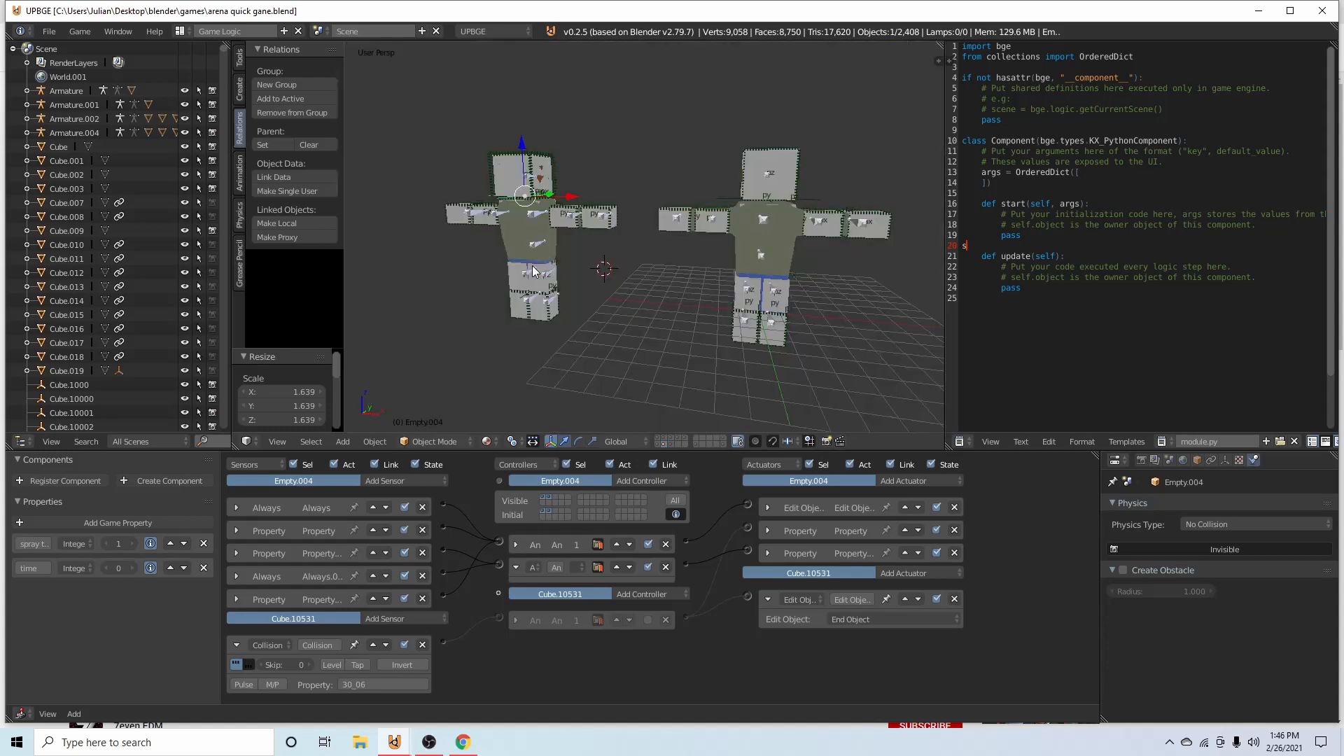
Show the lazer layer and examine the logic and physics settings of the yellow lazer and the Plane beneath it
left_click(657, 439)
left_click(664, 438)
middle_click_drag(624, 329, 655, 311)
right_click(578, 279)
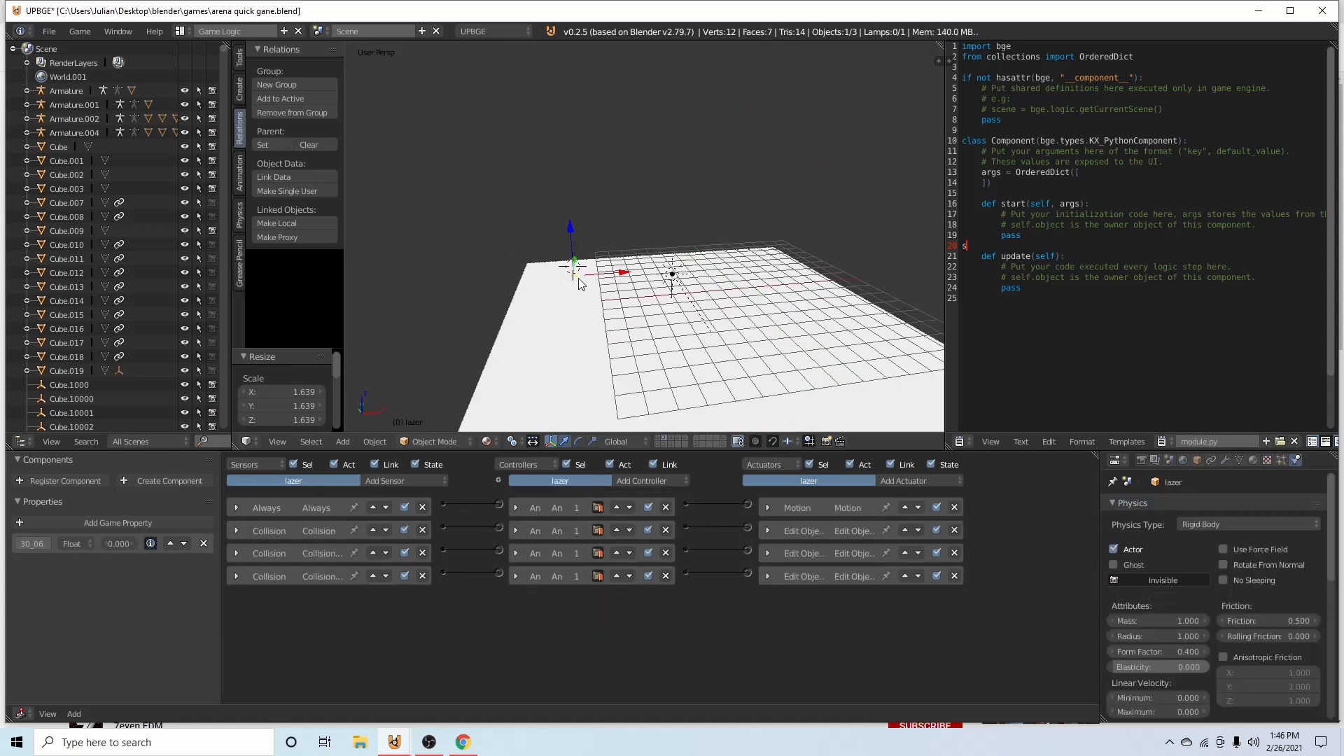
key("KP_Decimal")
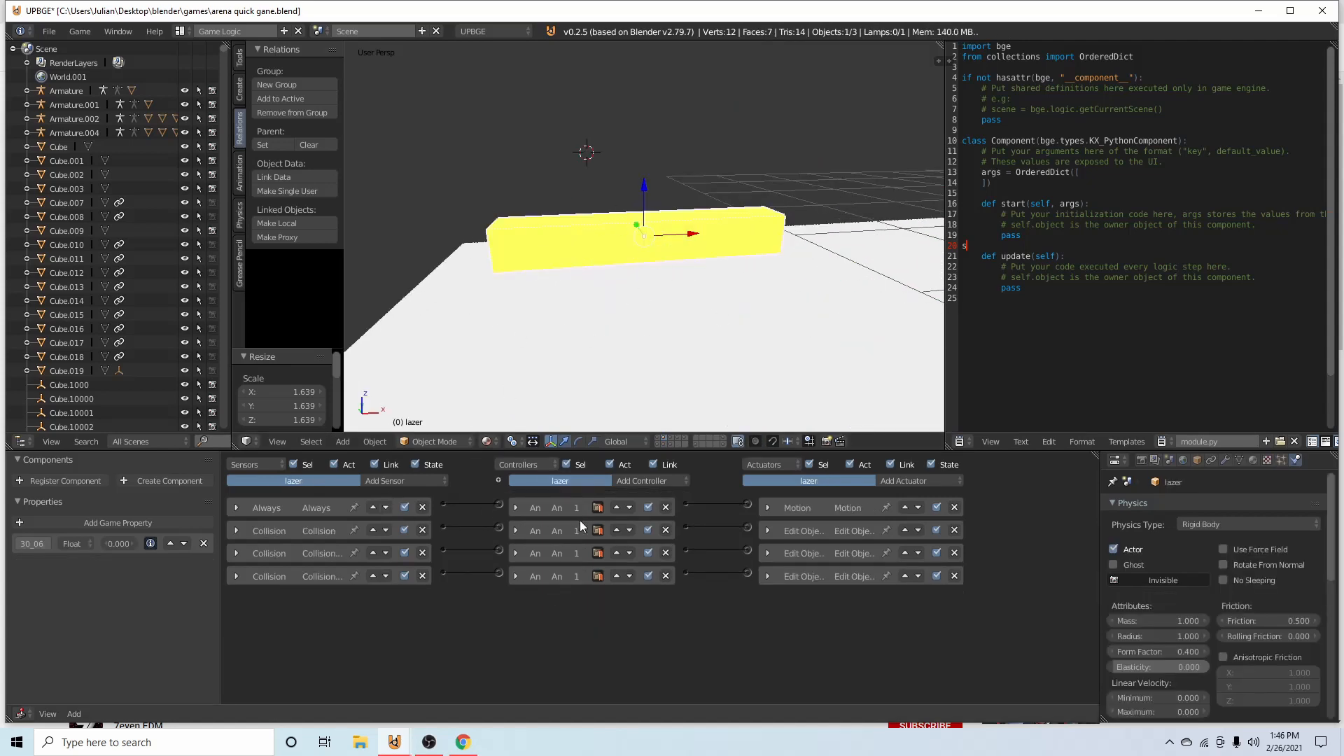
right_click(708, 318)
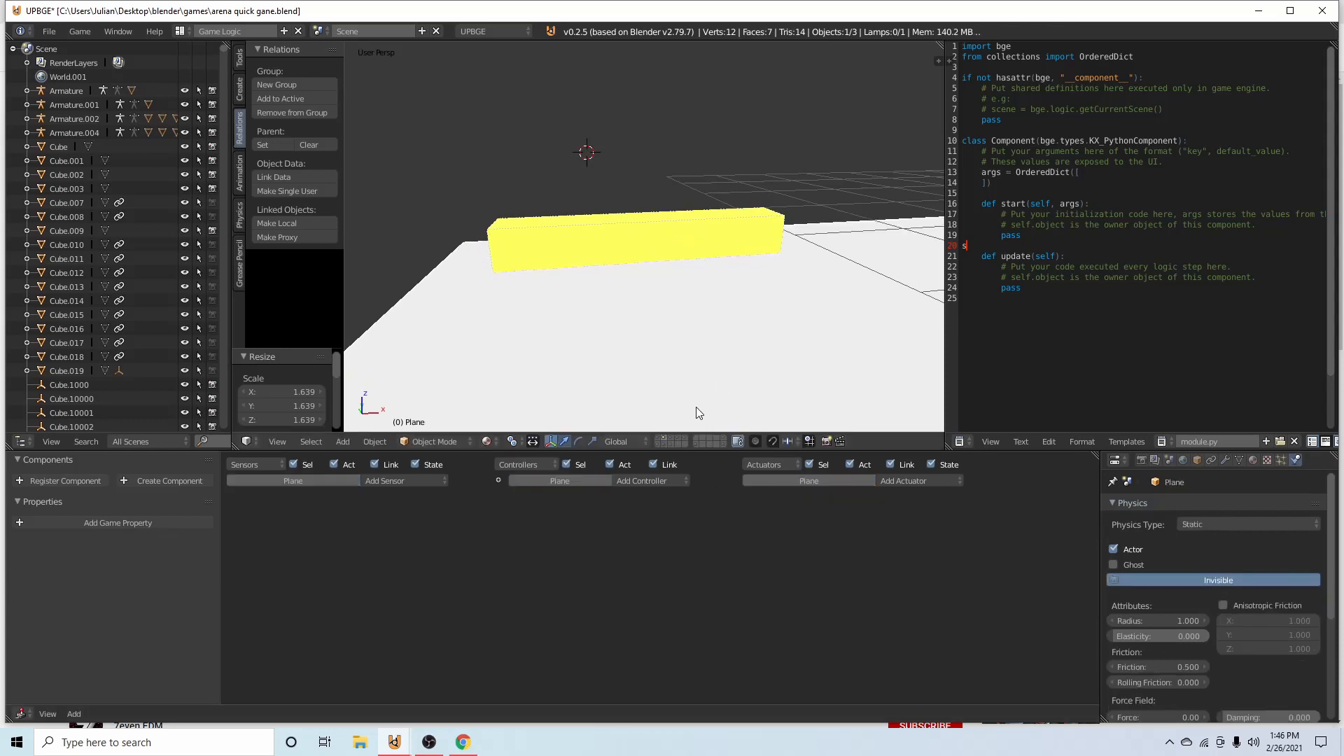
Show the ragdoll layer, select one of the red blood cubes and view the cluster from several sides
left_click(672, 439)
scroll(774, 343, "down", 5)
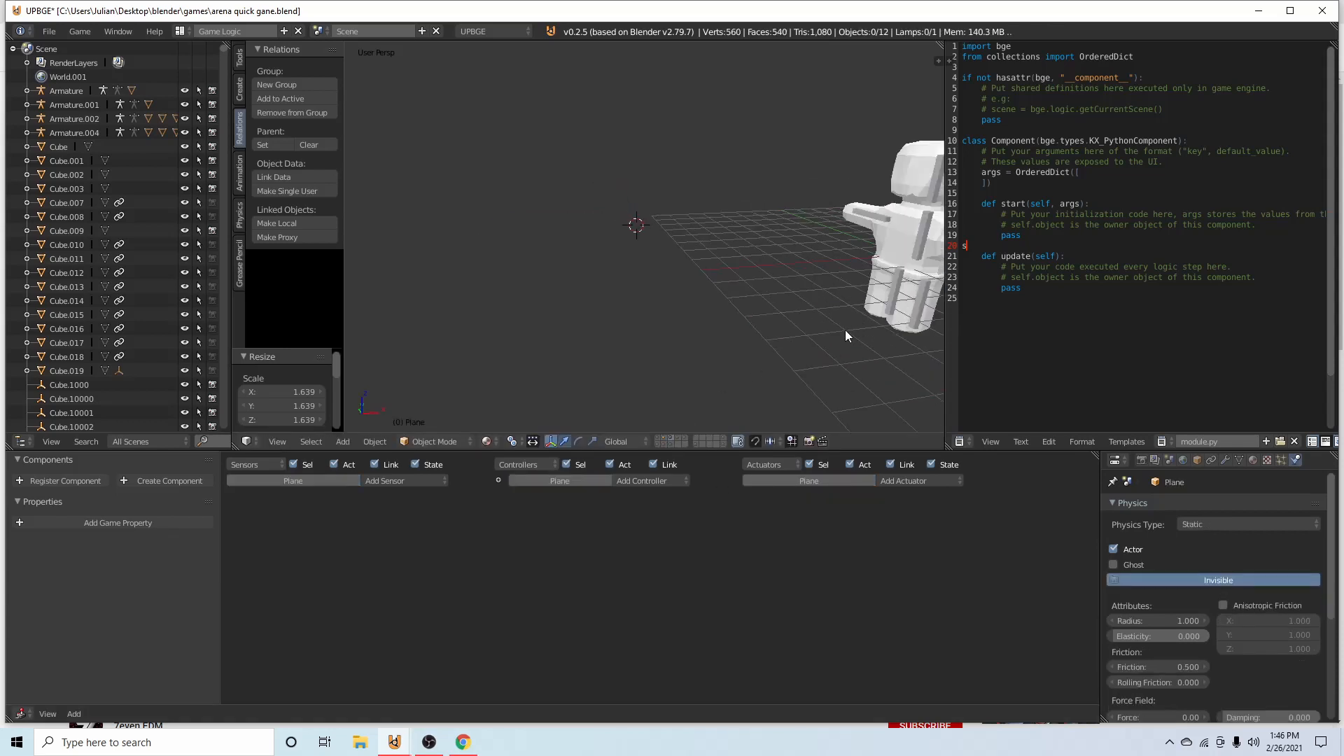
right_click(856, 303)
key("KP_Decimal")
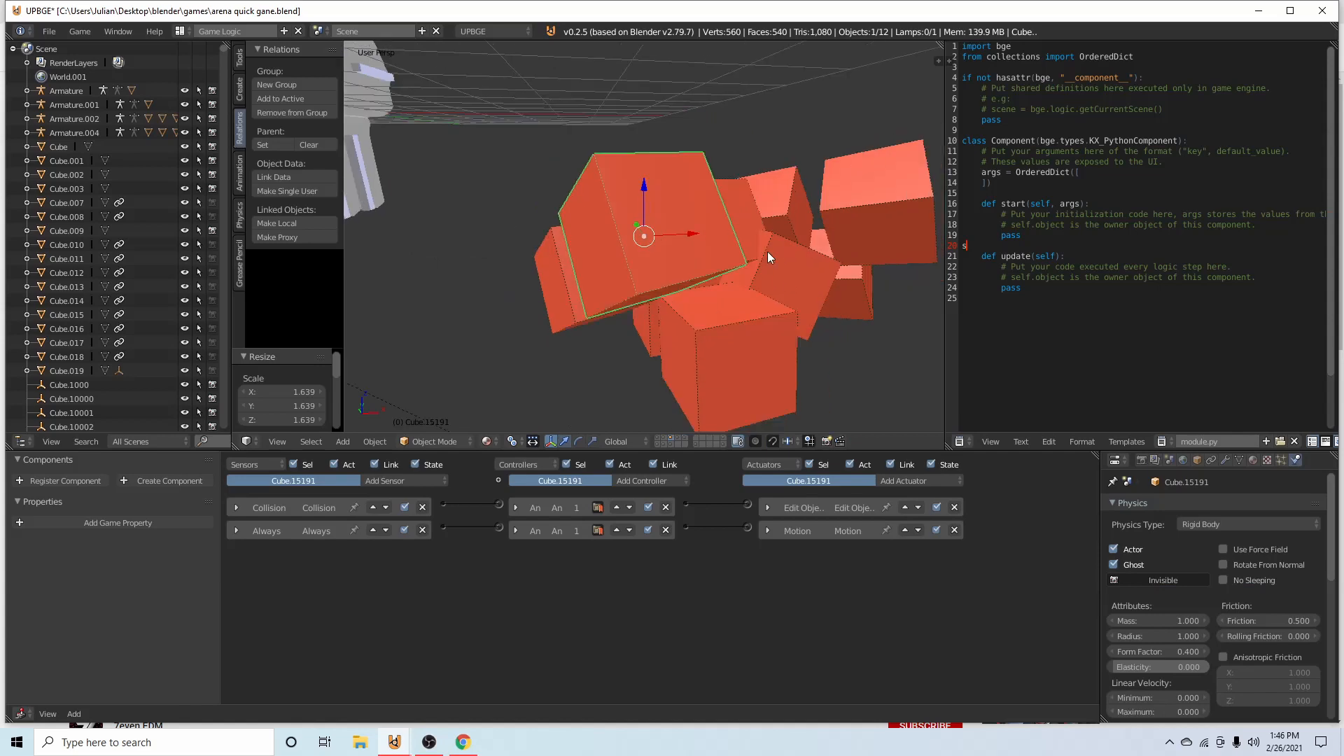
middle_click_drag(768, 251, 732, 281)
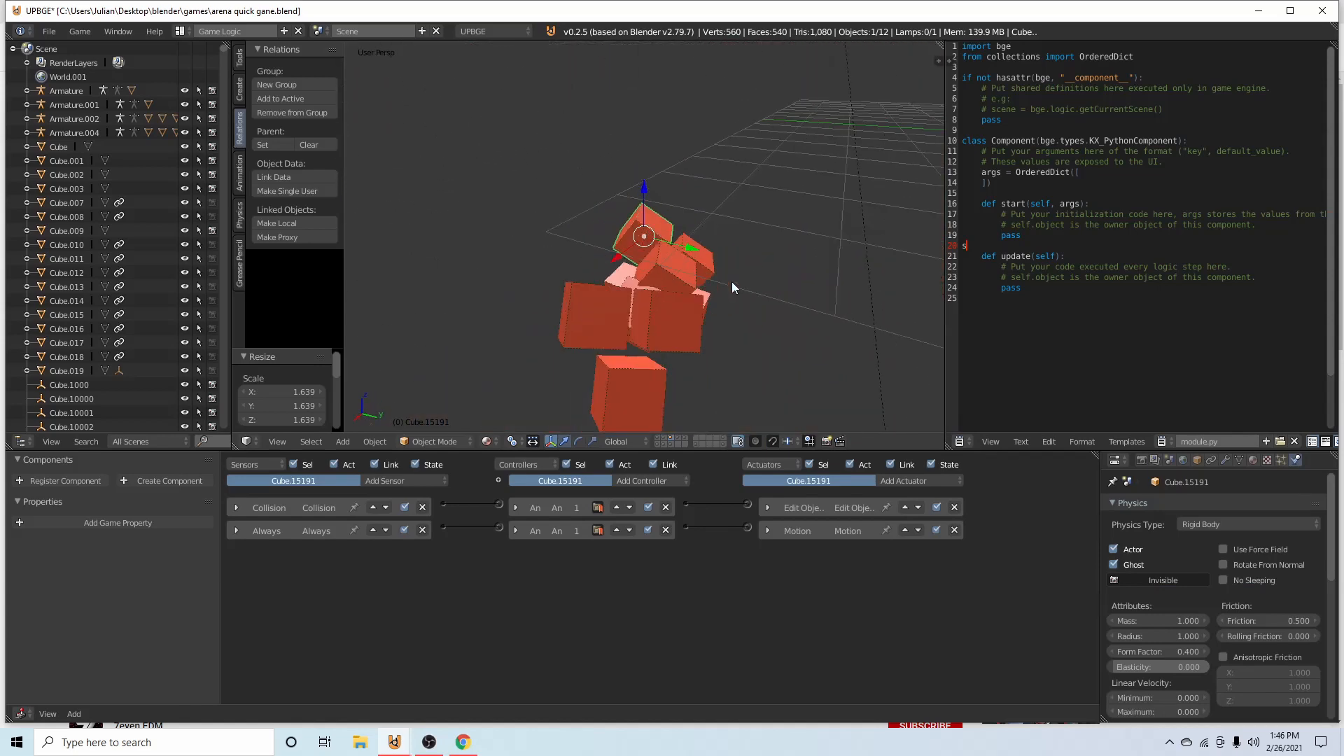
middle_click_drag(707, 331, 770, 411)
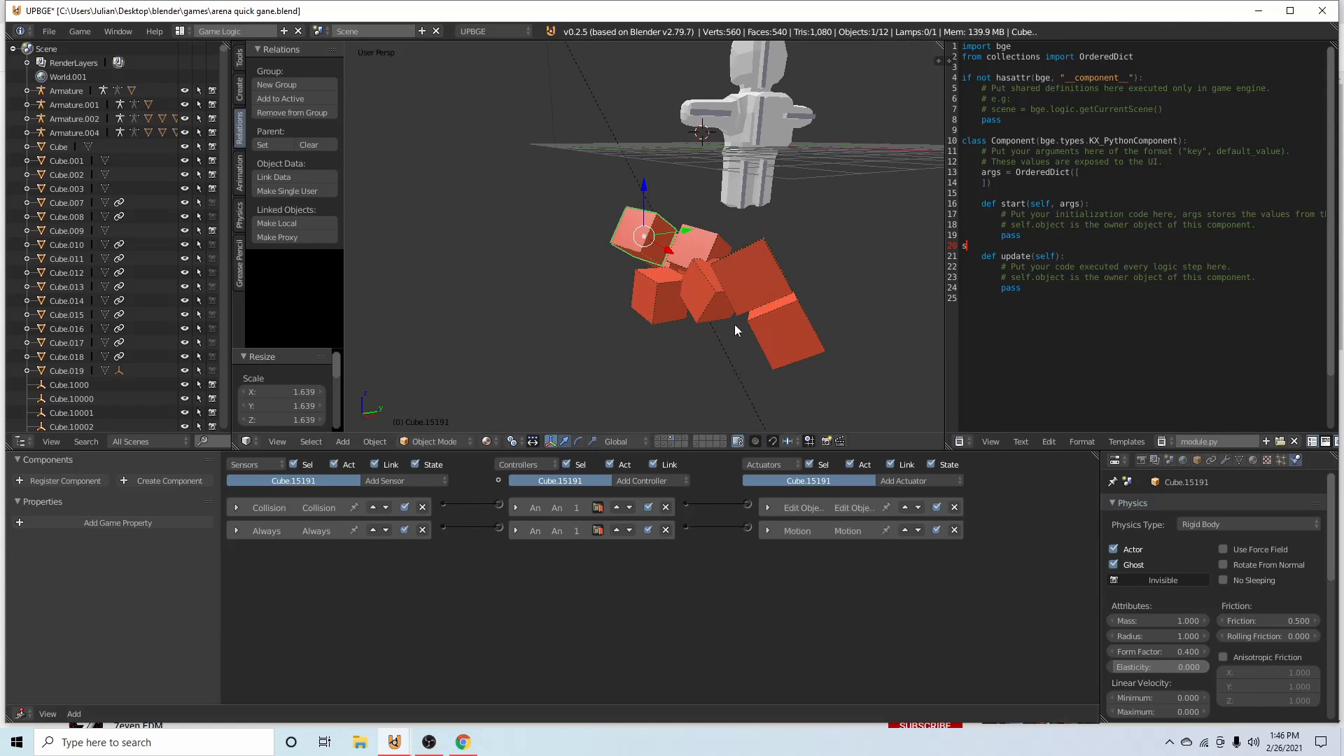
Open the blood cube's Motion actuator, check the neighbouring cubes, reselect the first cube and save the file
left_click(766, 531)
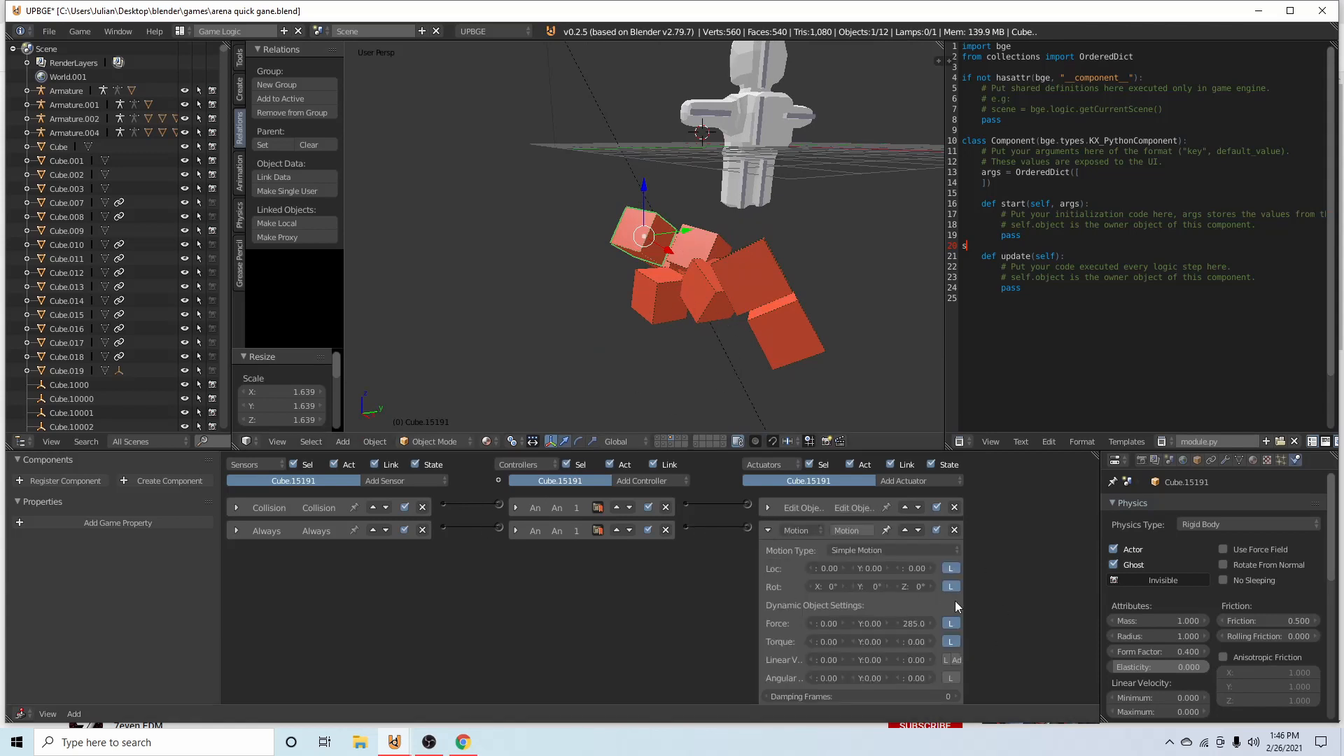
right_click(660, 293)
right_click(735, 252)
right_click(645, 234)
key("ctrl+s")
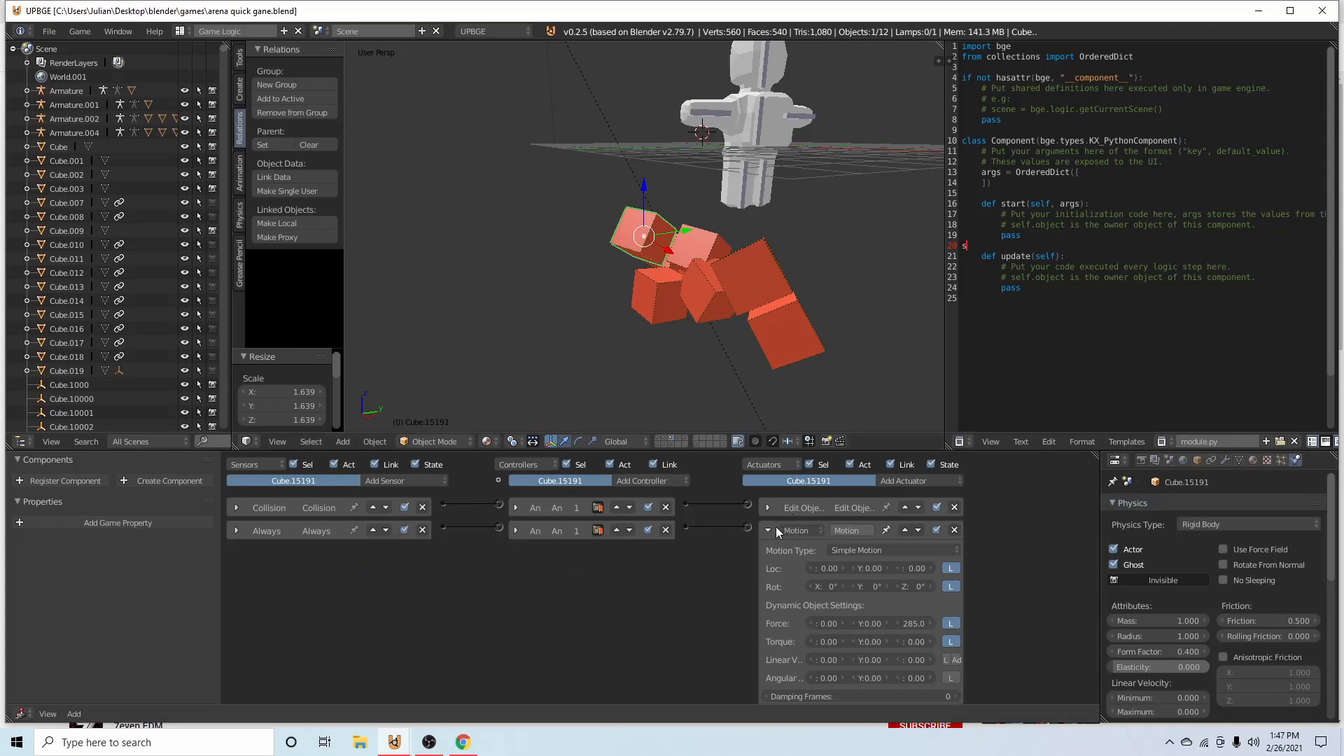
Inspect the blood cube's ground Collision sensor and its Suspend Dynamics actuator, then collapse the Motion actuator
left_click(237, 508)
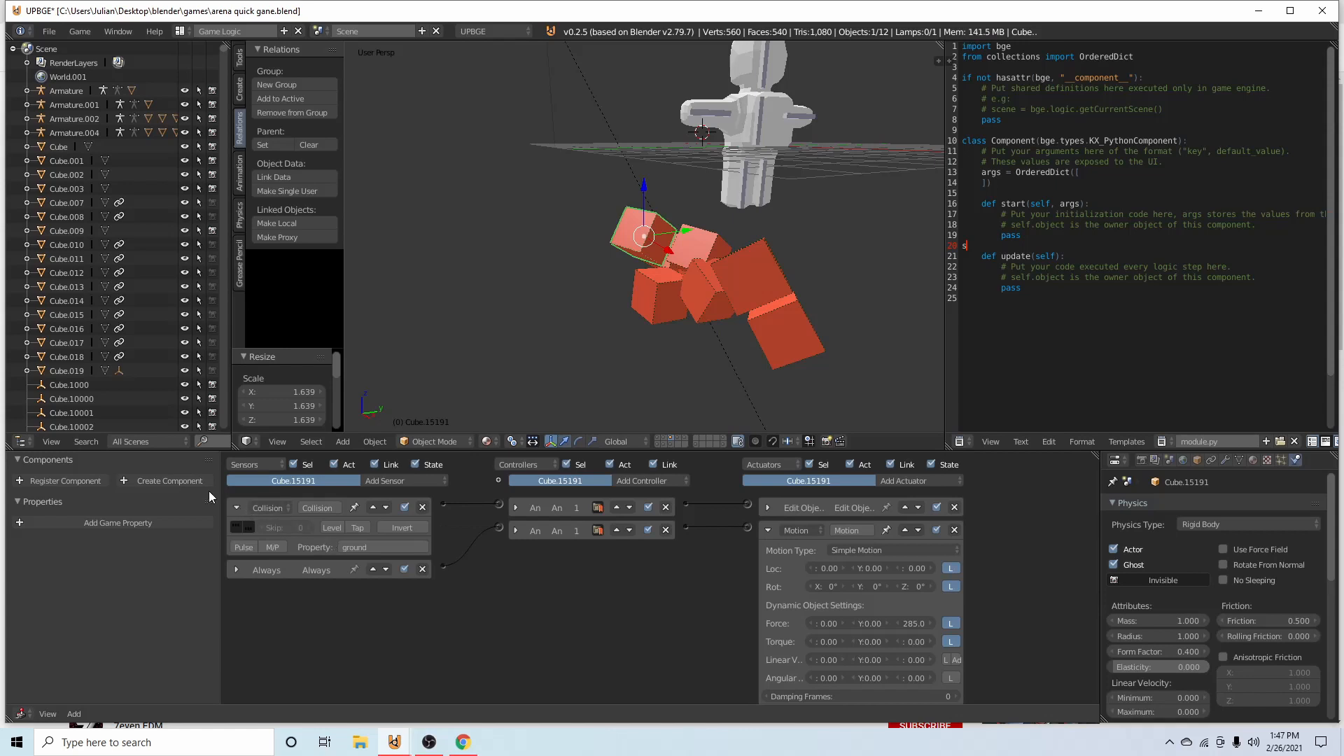
left_click(237, 508)
left_click(767, 508)
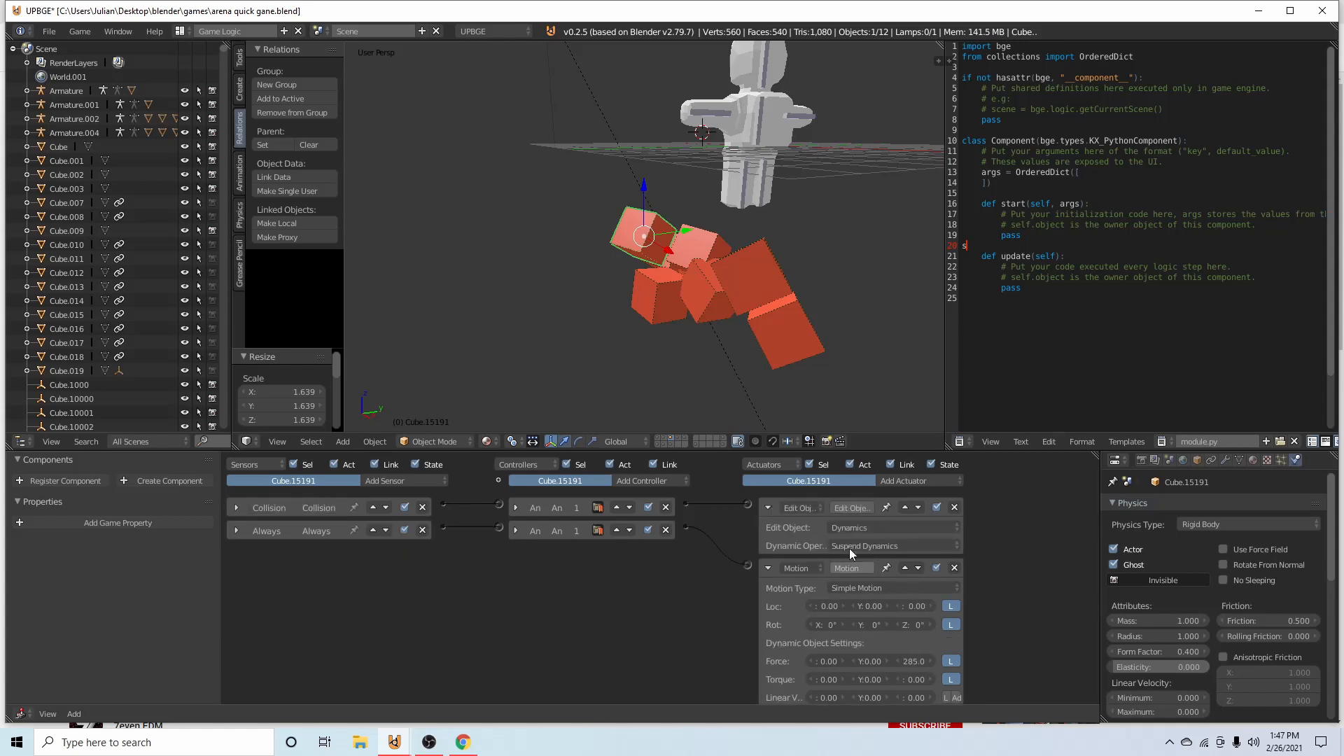
left_click(768, 568)
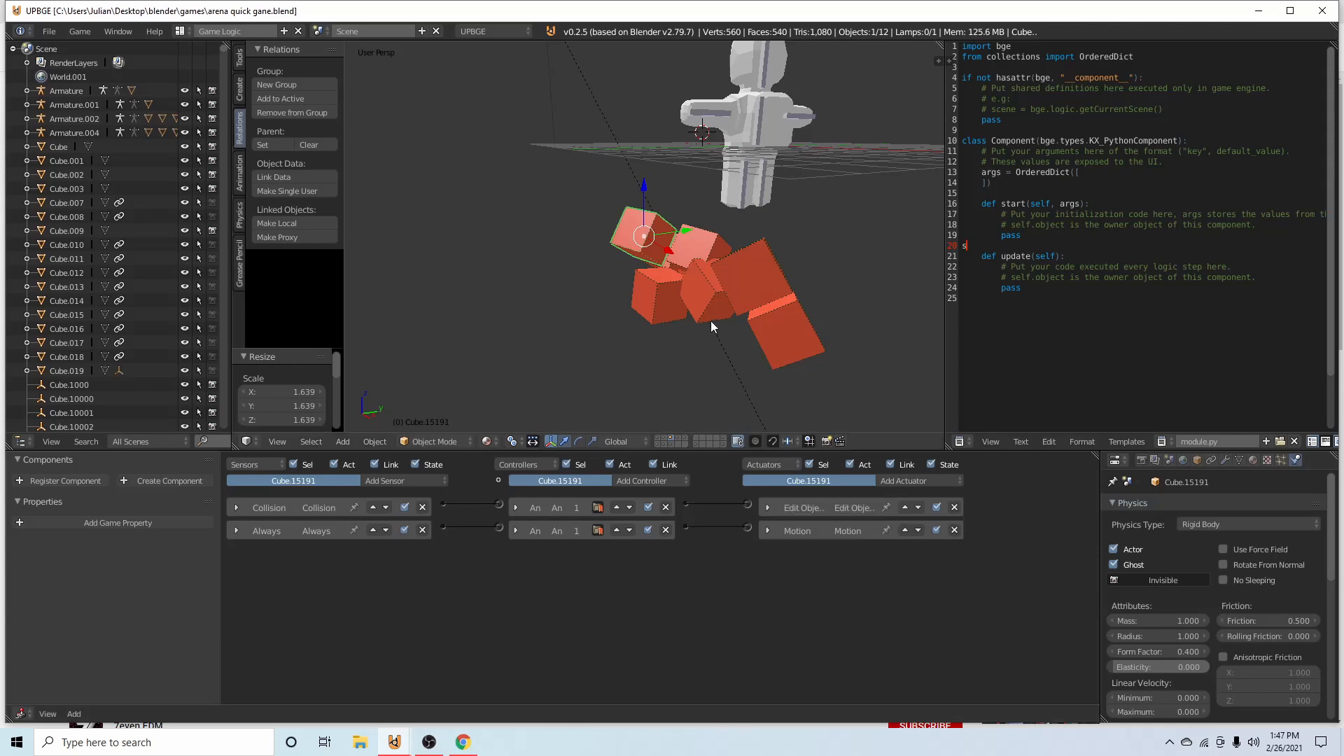
Preview the blood cubes in a short game run, stop it and save the file
middle_click_drag(711, 320, 541, 346)
key("p")
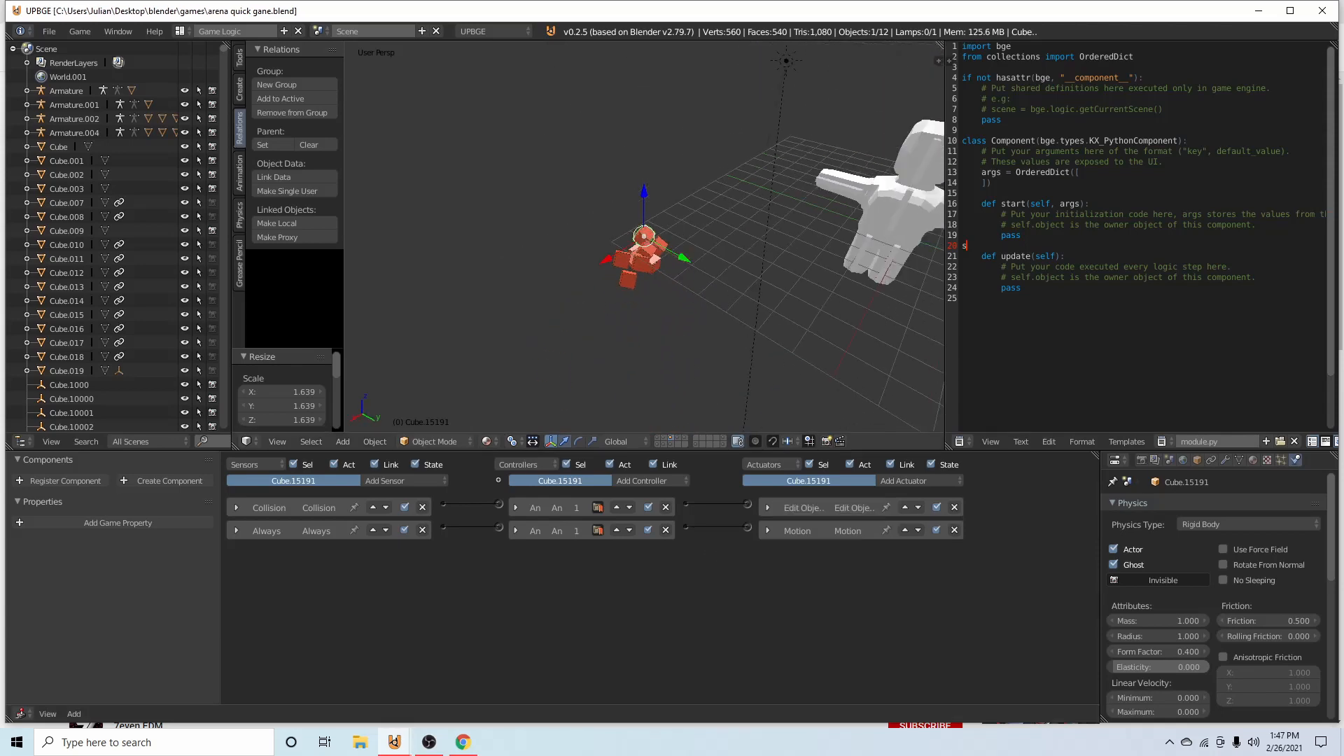
key("Escape")
key("ctrl+s")
left_click(724, 324)
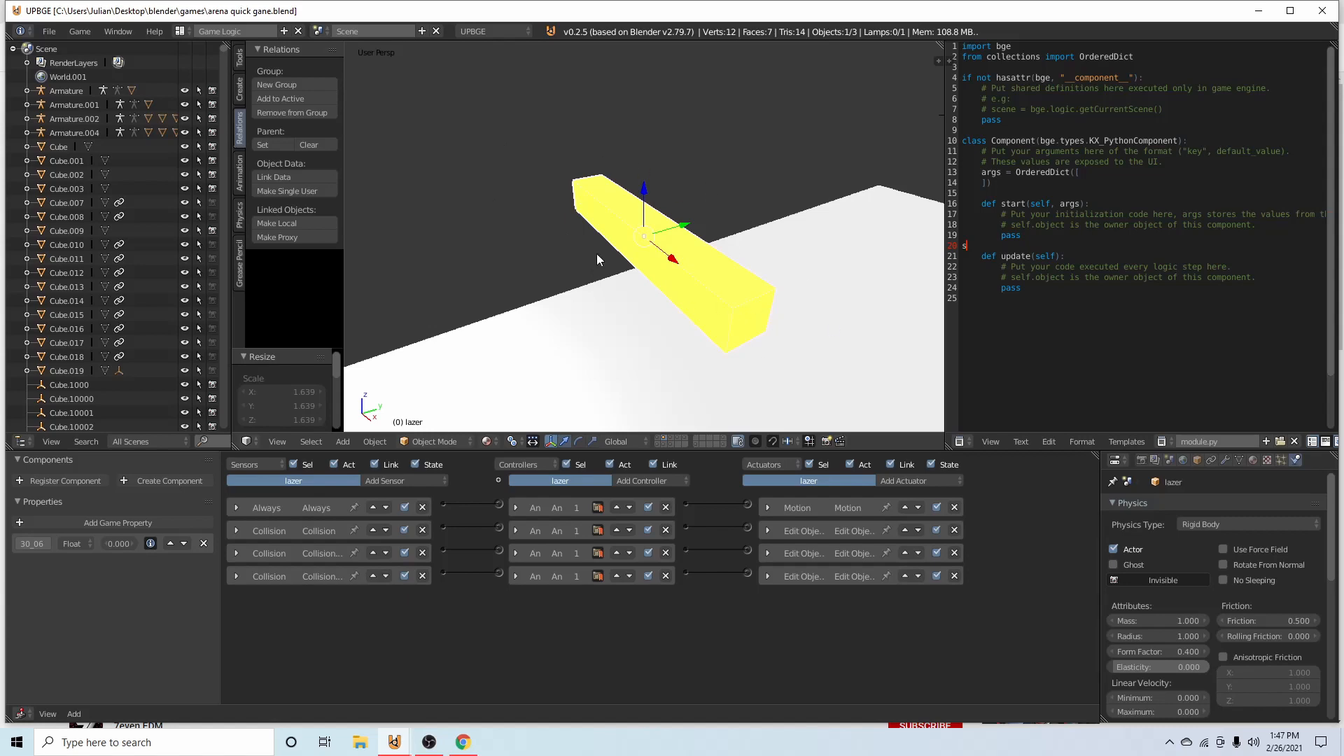
Parent the yellow lazer and Empty.001 together and apply Scale to the lazer
middle_click_drag(597, 254, 767, 223)
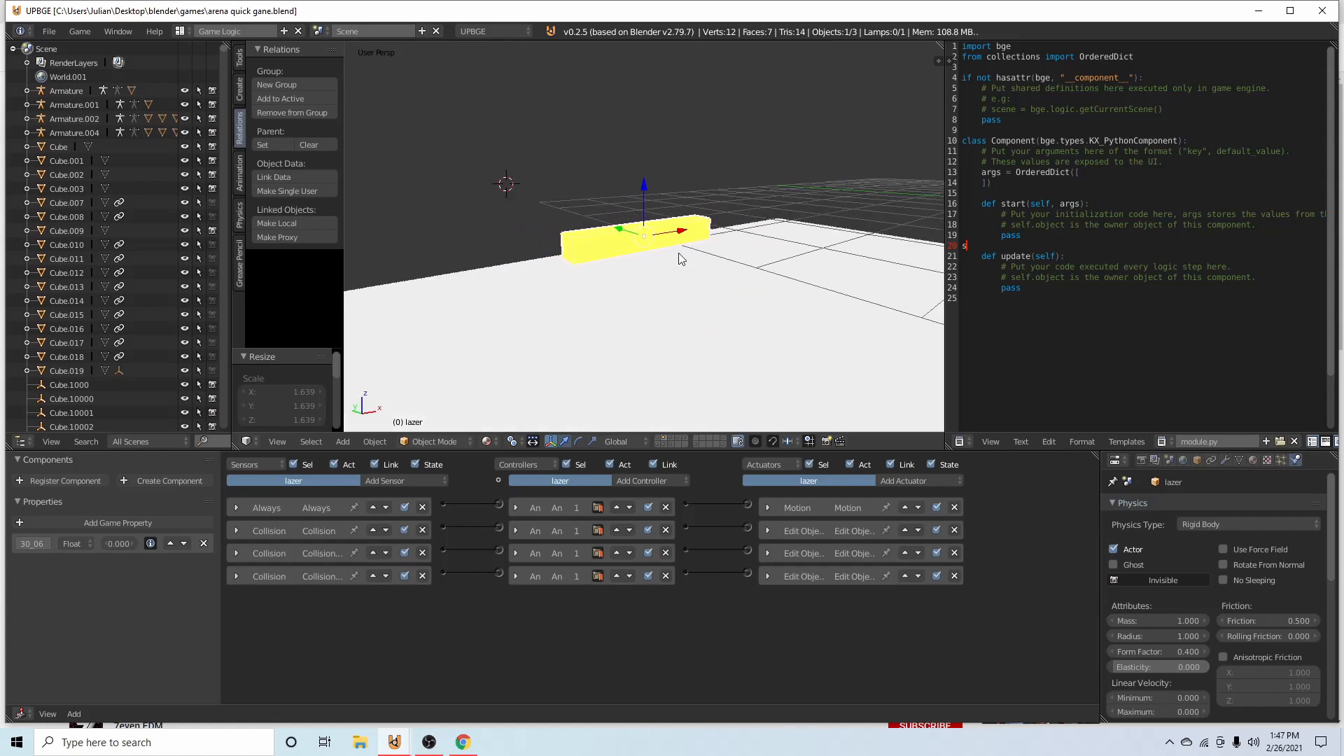
key("ctrl+p")
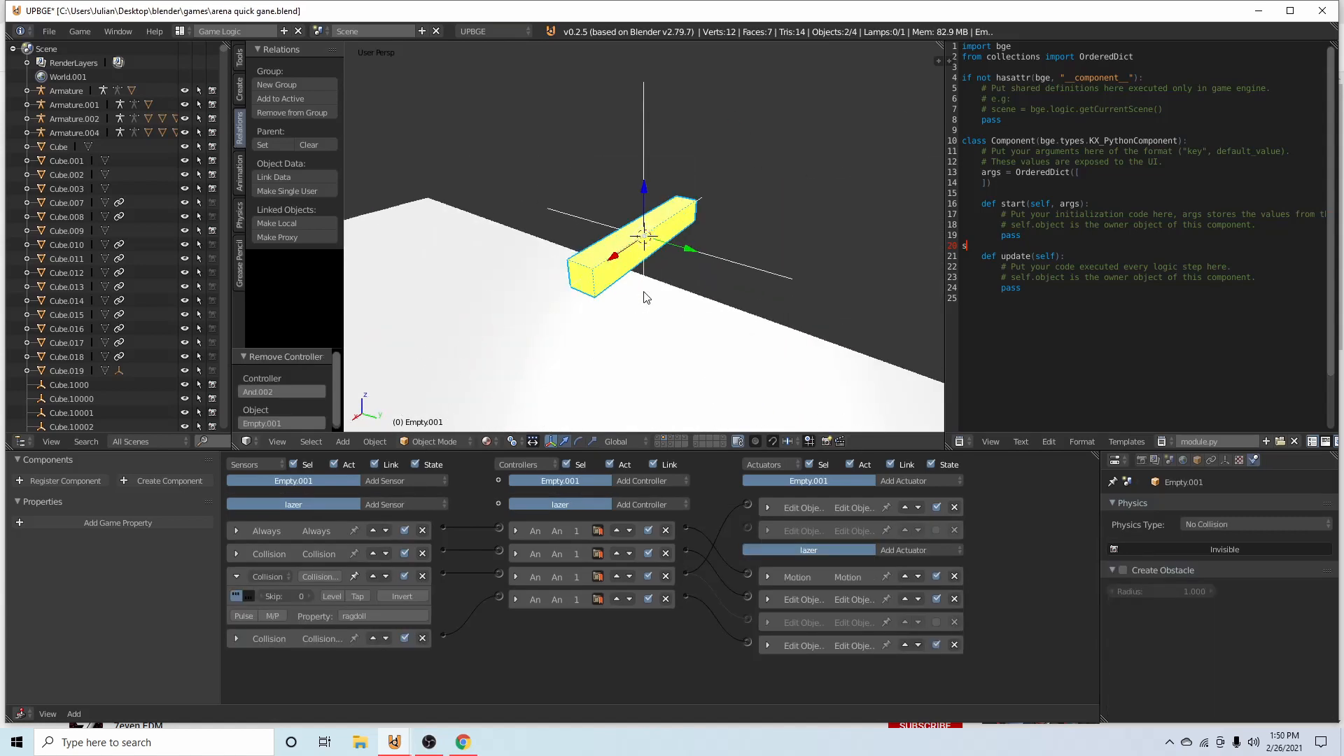
right_click(594, 266)
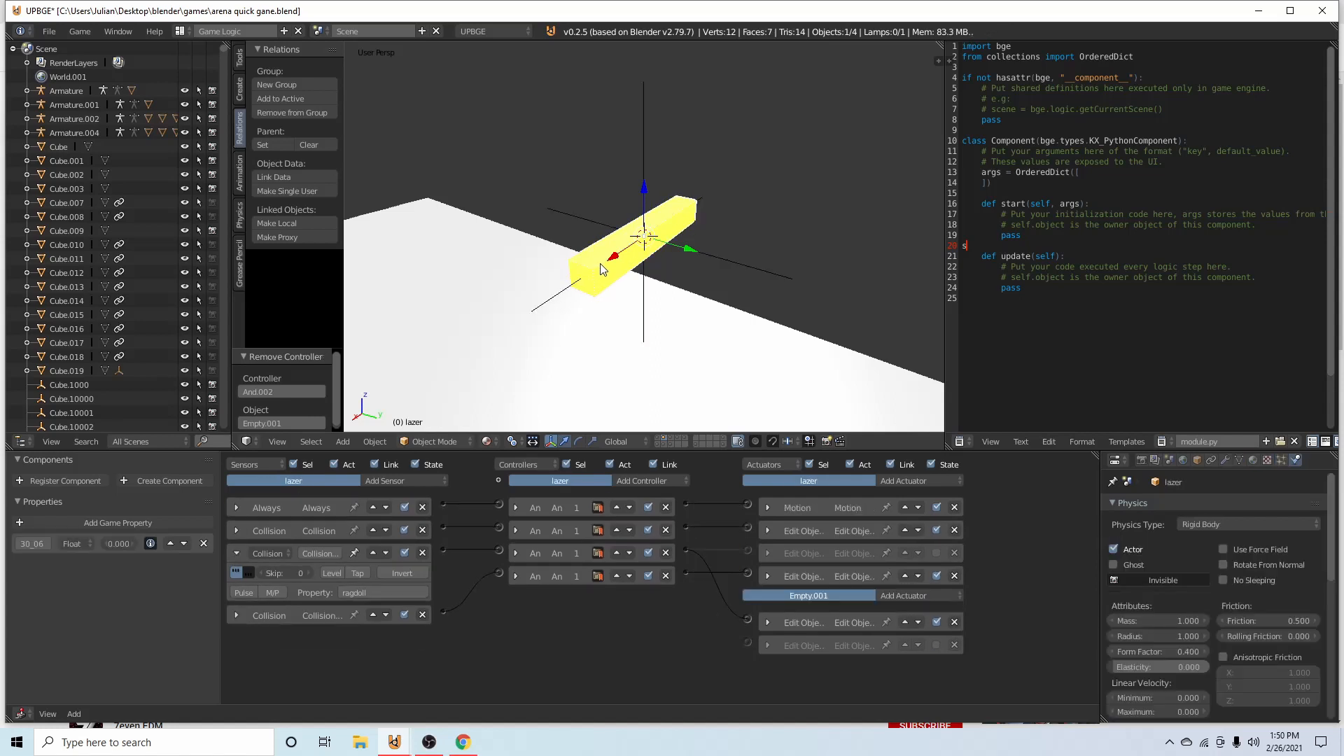
key("ctrl+a")
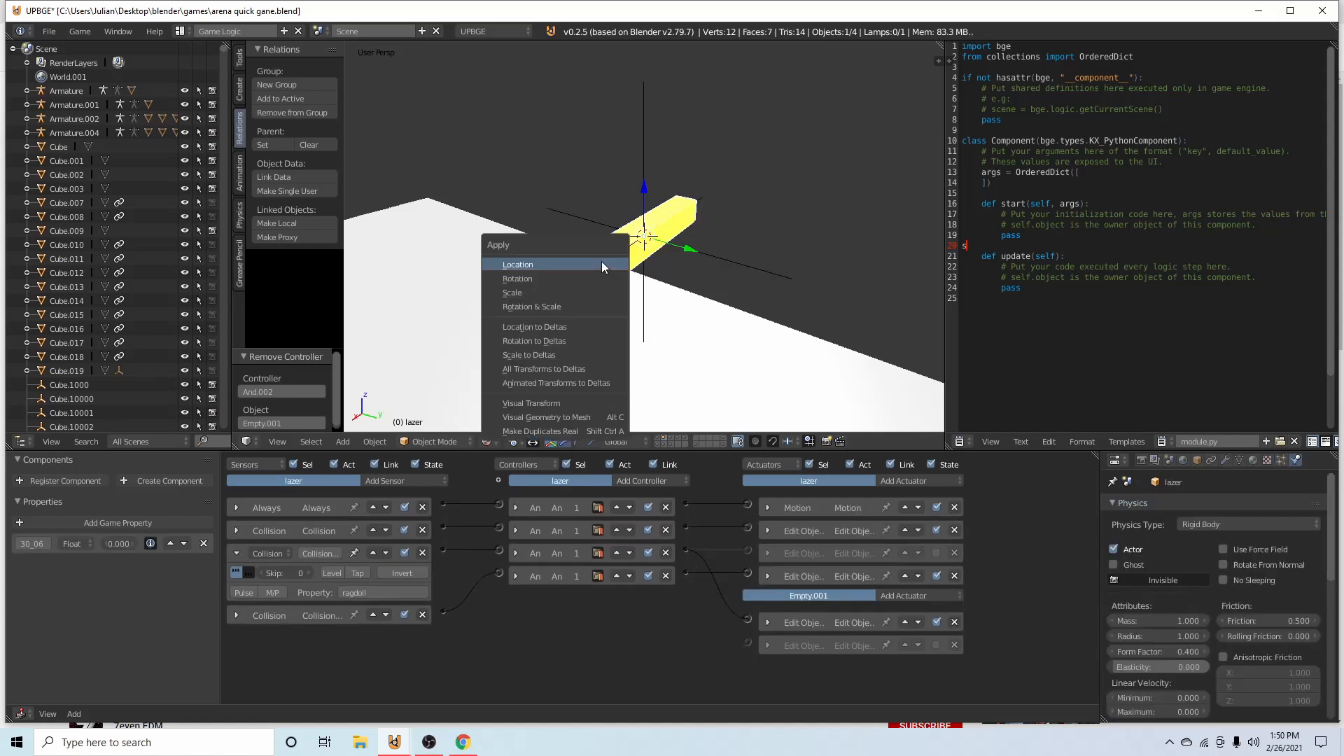
left_click(560, 291)
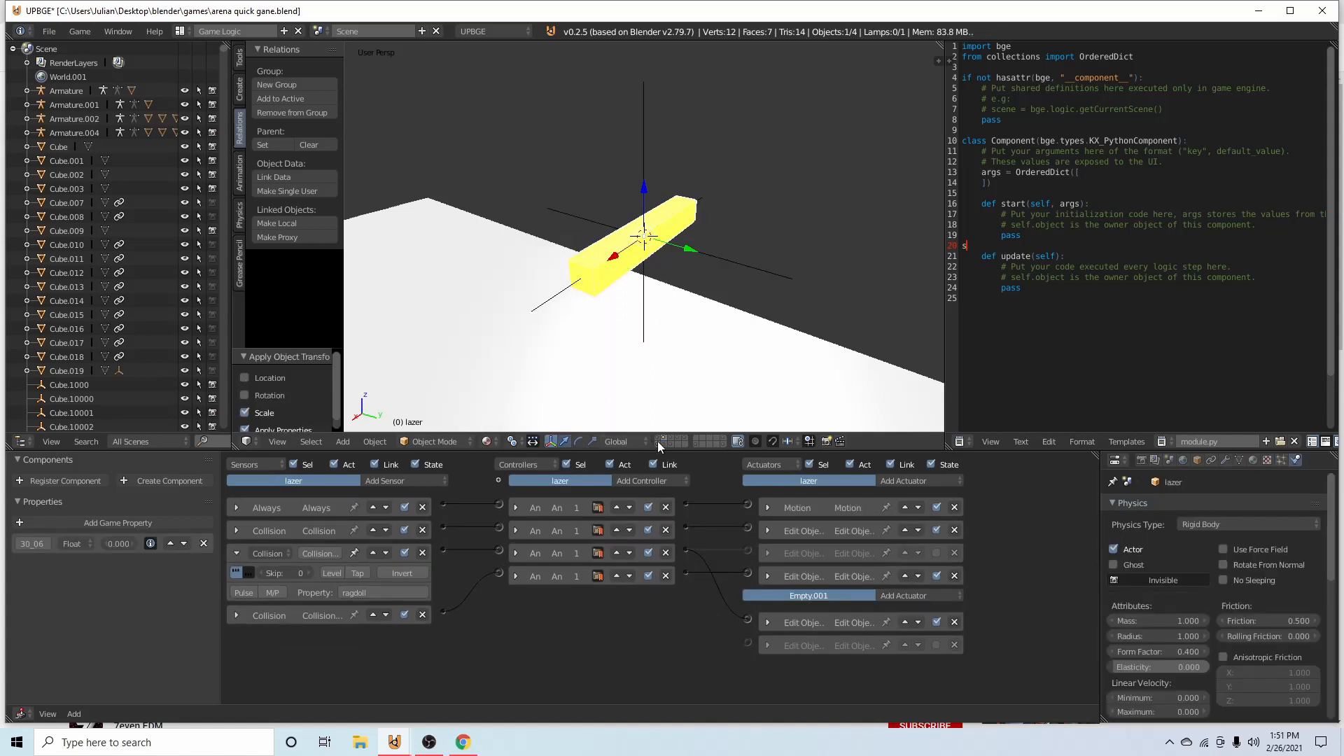
Run the game, shoot the zombies with the rescaled lazer to check the hits and blood cubes, and stop the game
key("p")
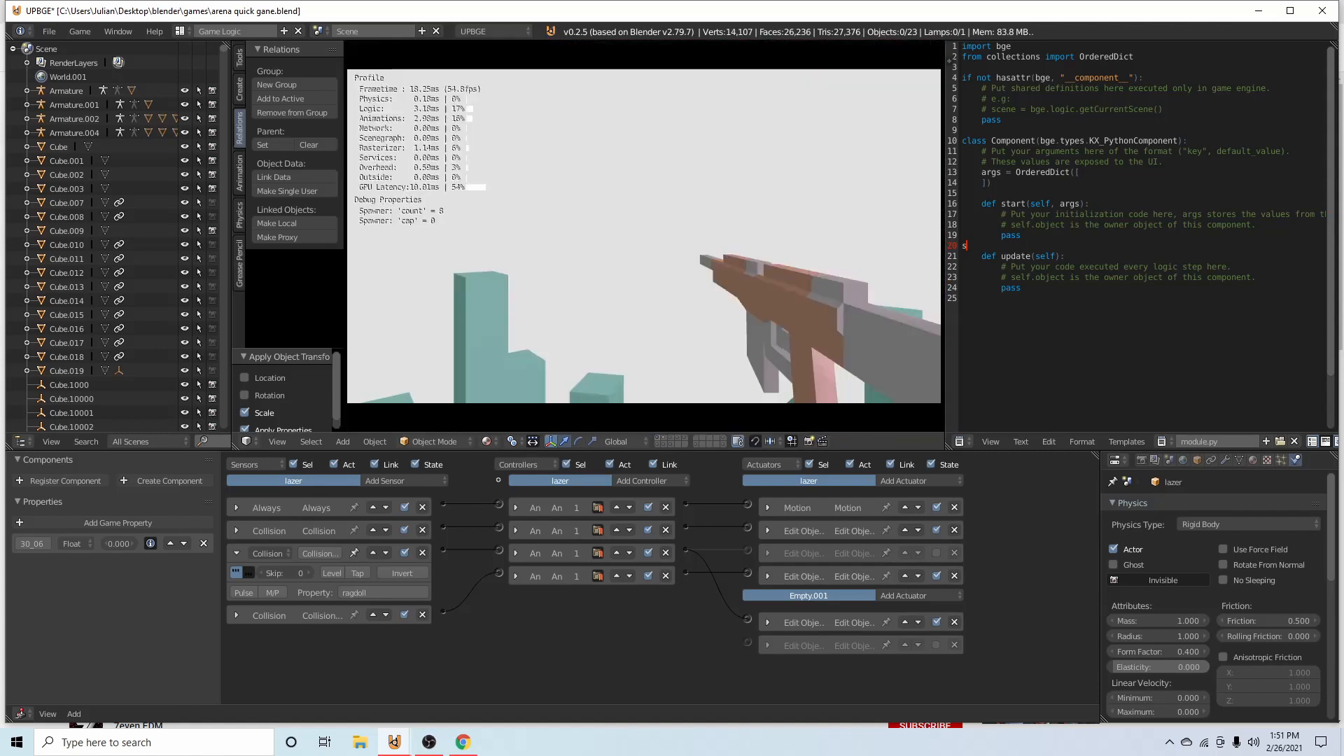
left_click(644, 236)
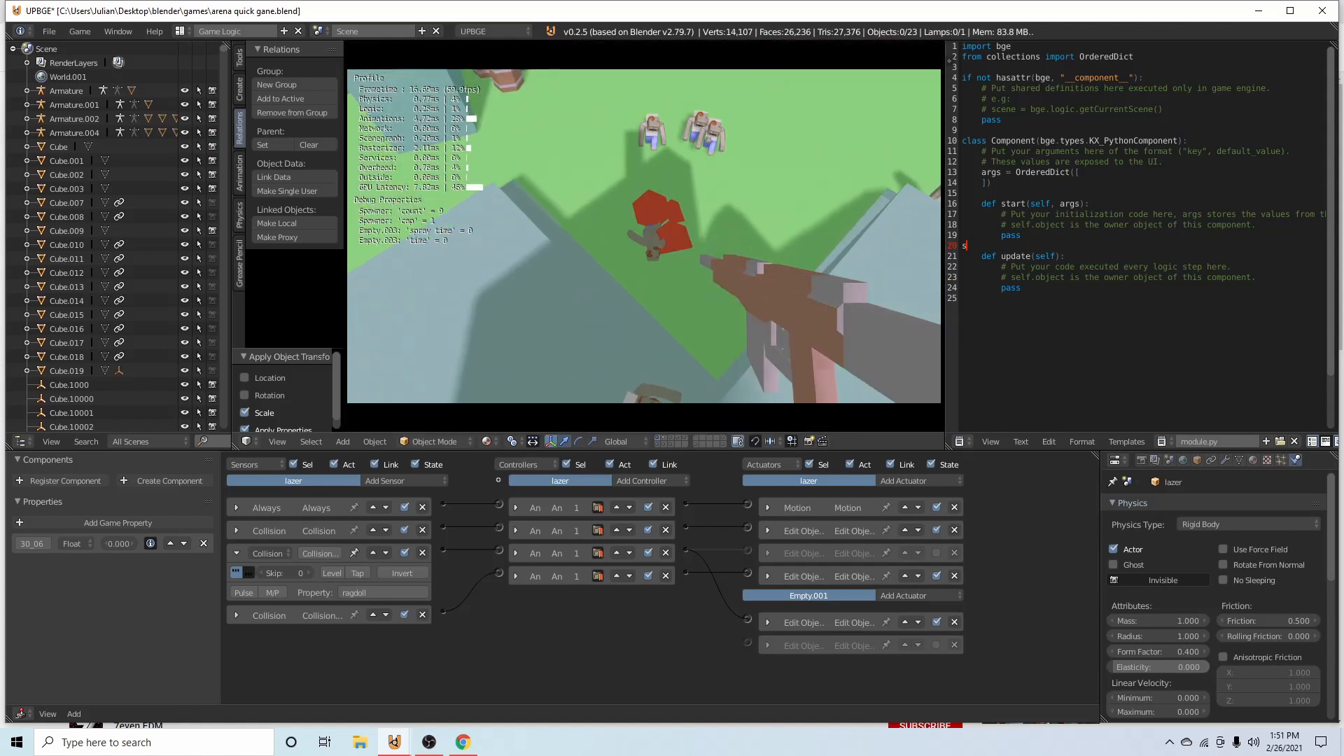
left_click(644, 236)
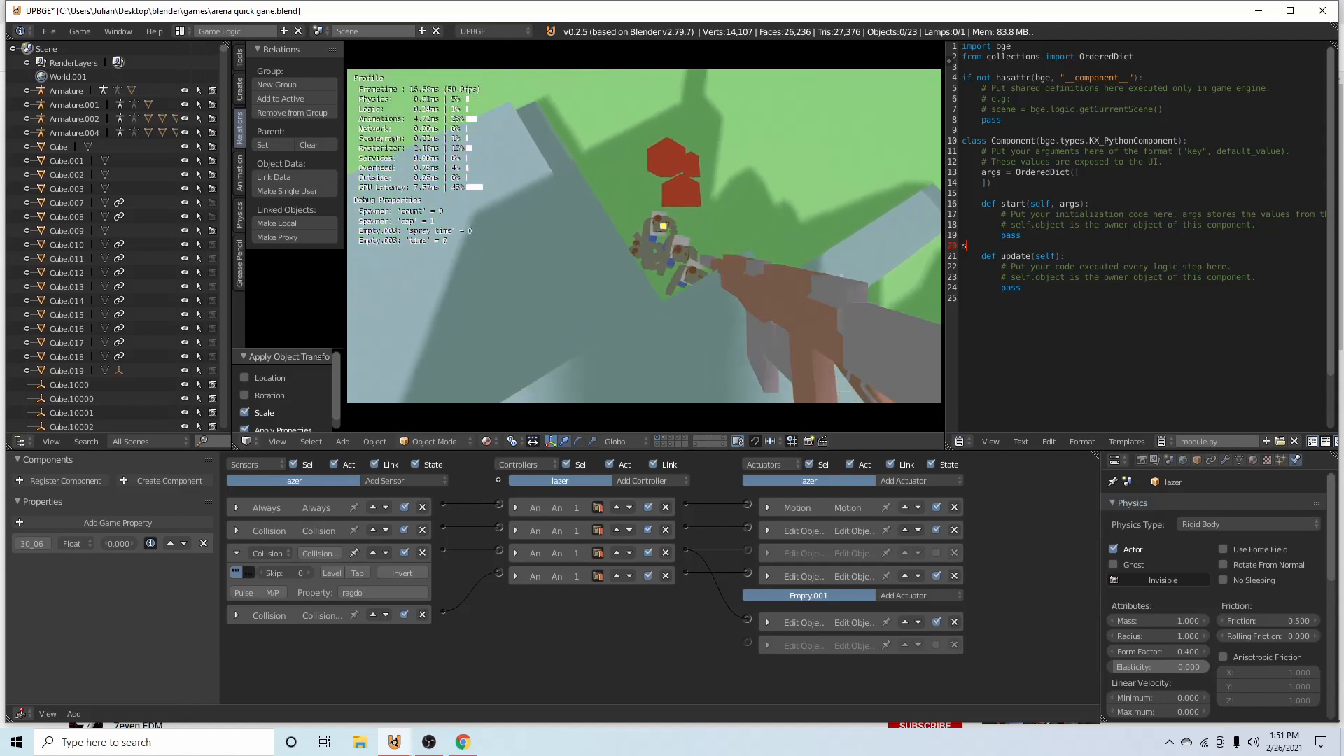
left_click(644, 236)
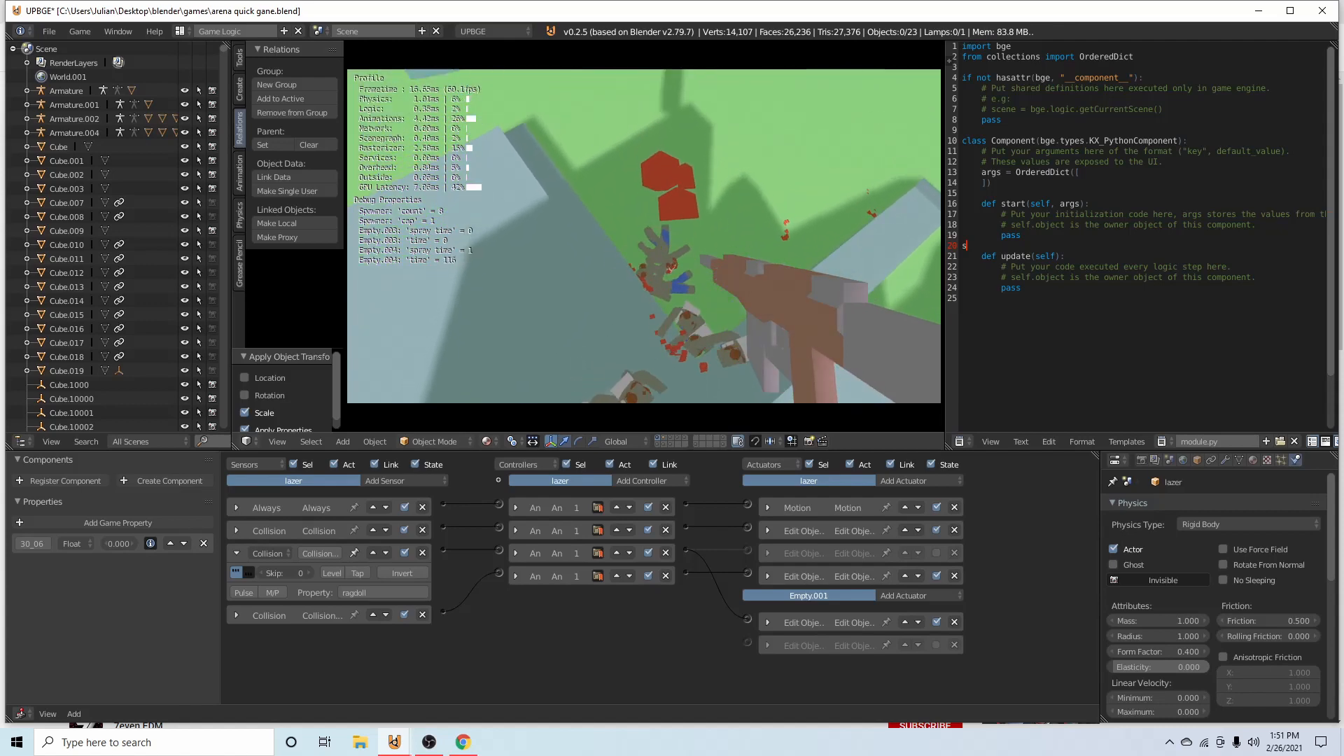
left_click(644, 236)
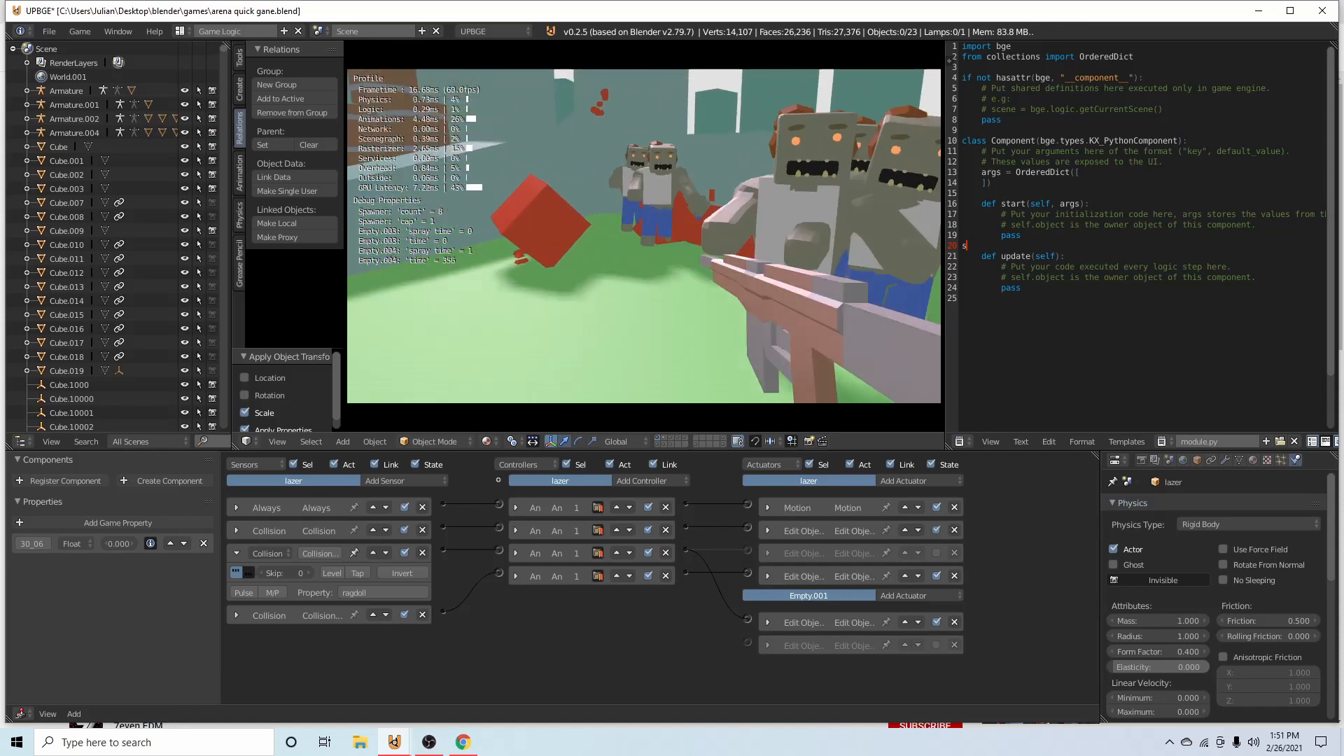
left_click(644, 236)
left_click(644, 236)
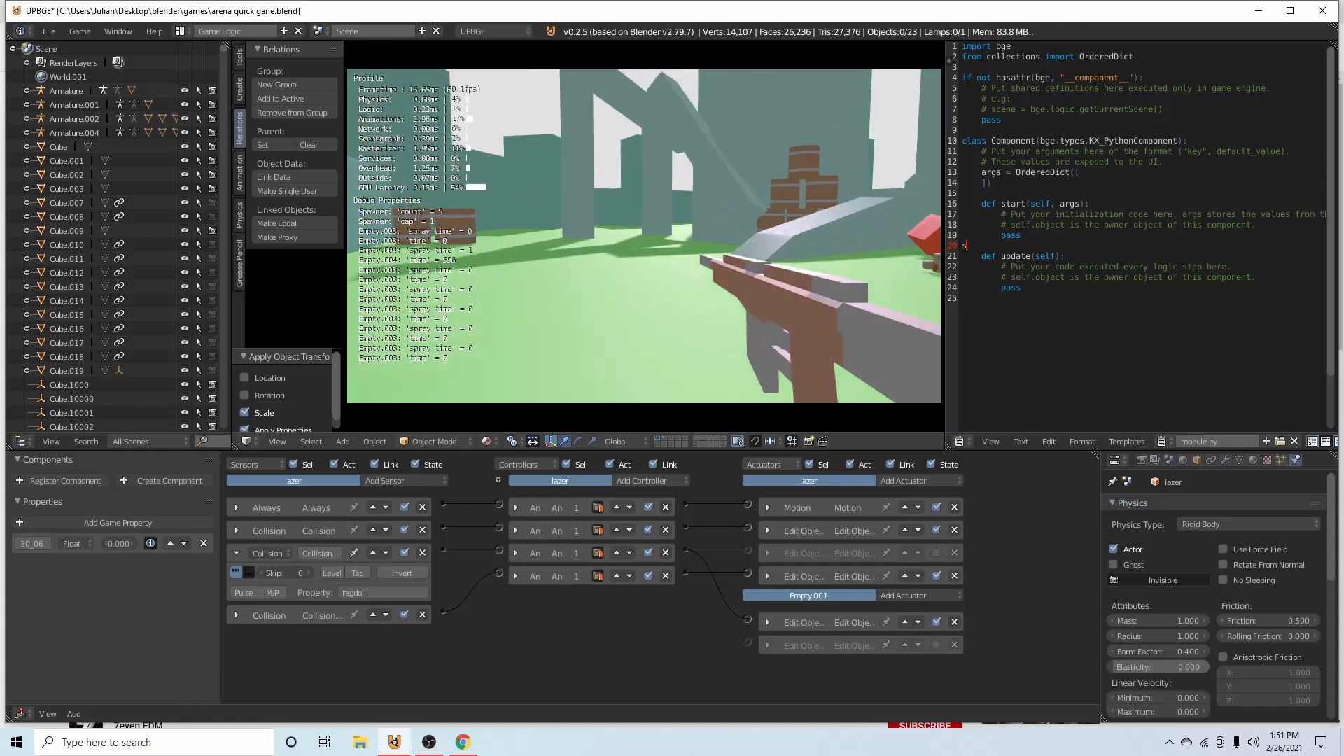
key("Escape")
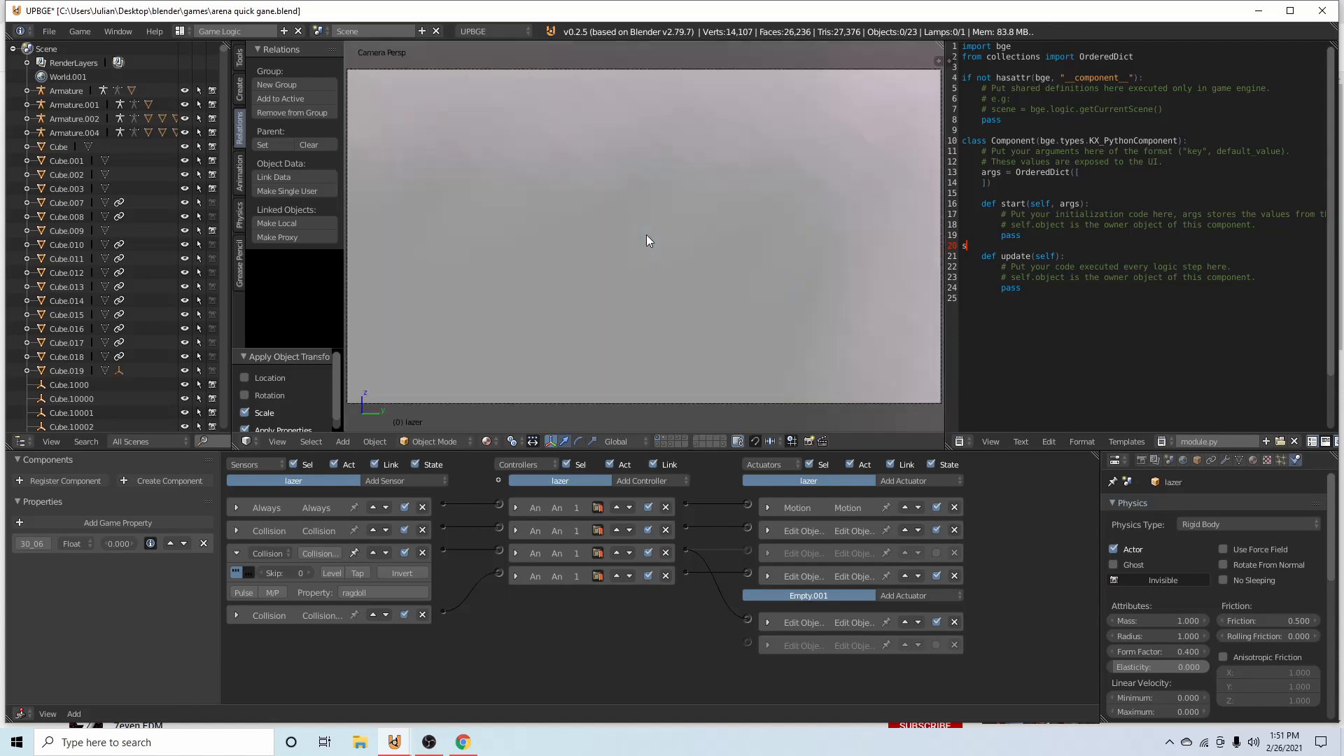
Scale the lazer along the X axis to about 0.16 of its length
key("s")
key("x")
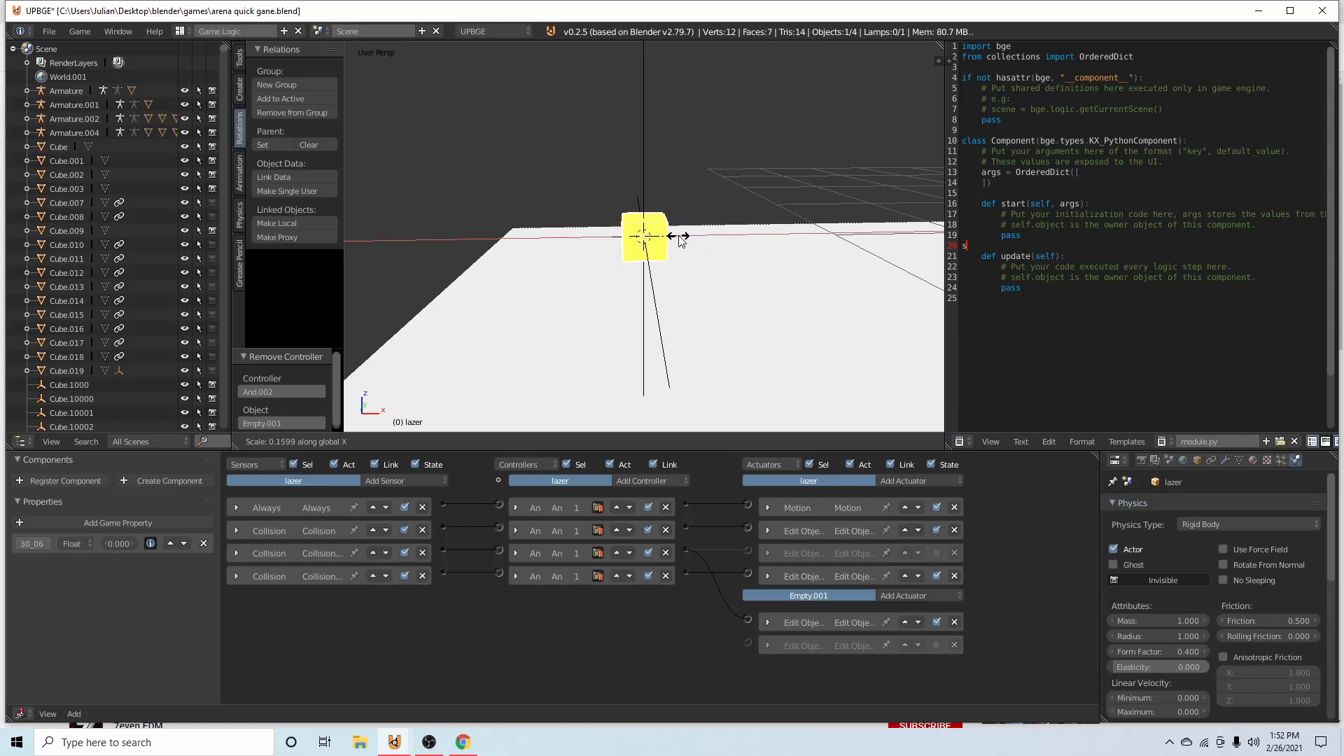
left_click(678, 235)
Run the game and shoot the approaching zombies with the shortened lazer while backing away from them
key("p")
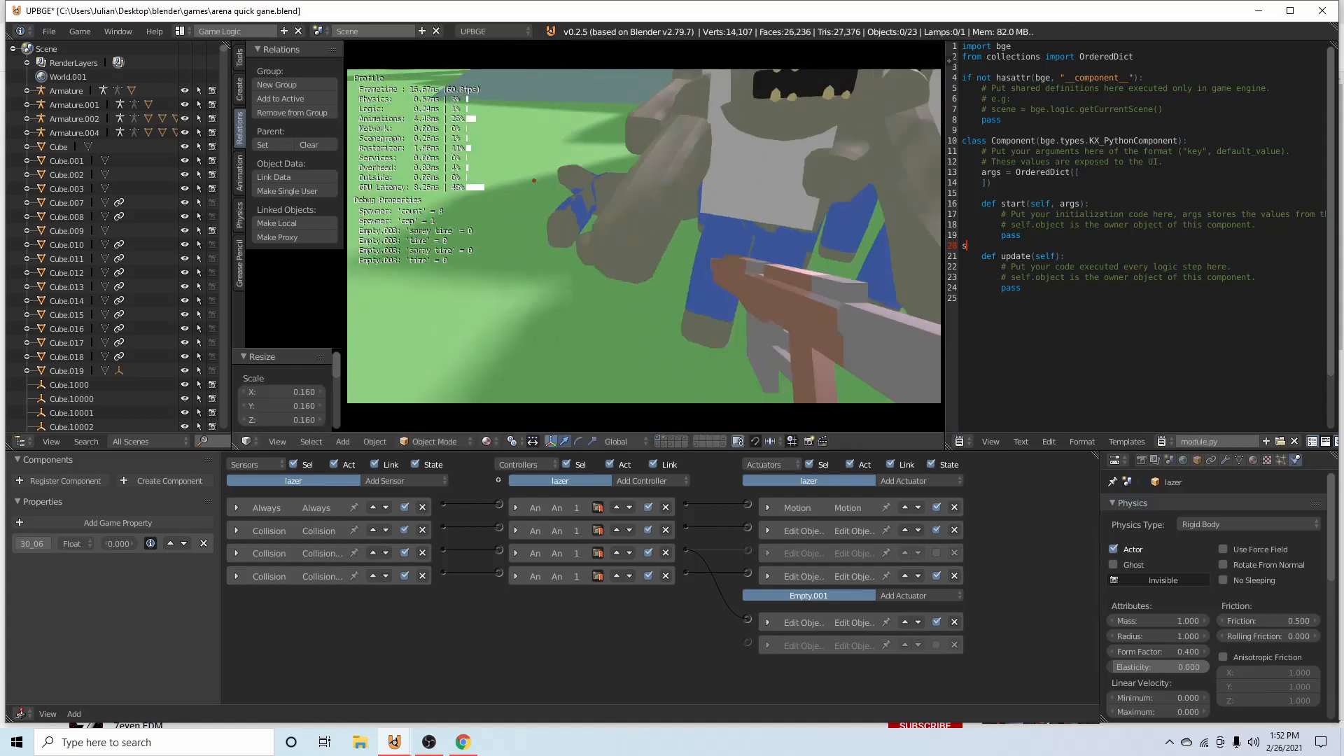
key("s")
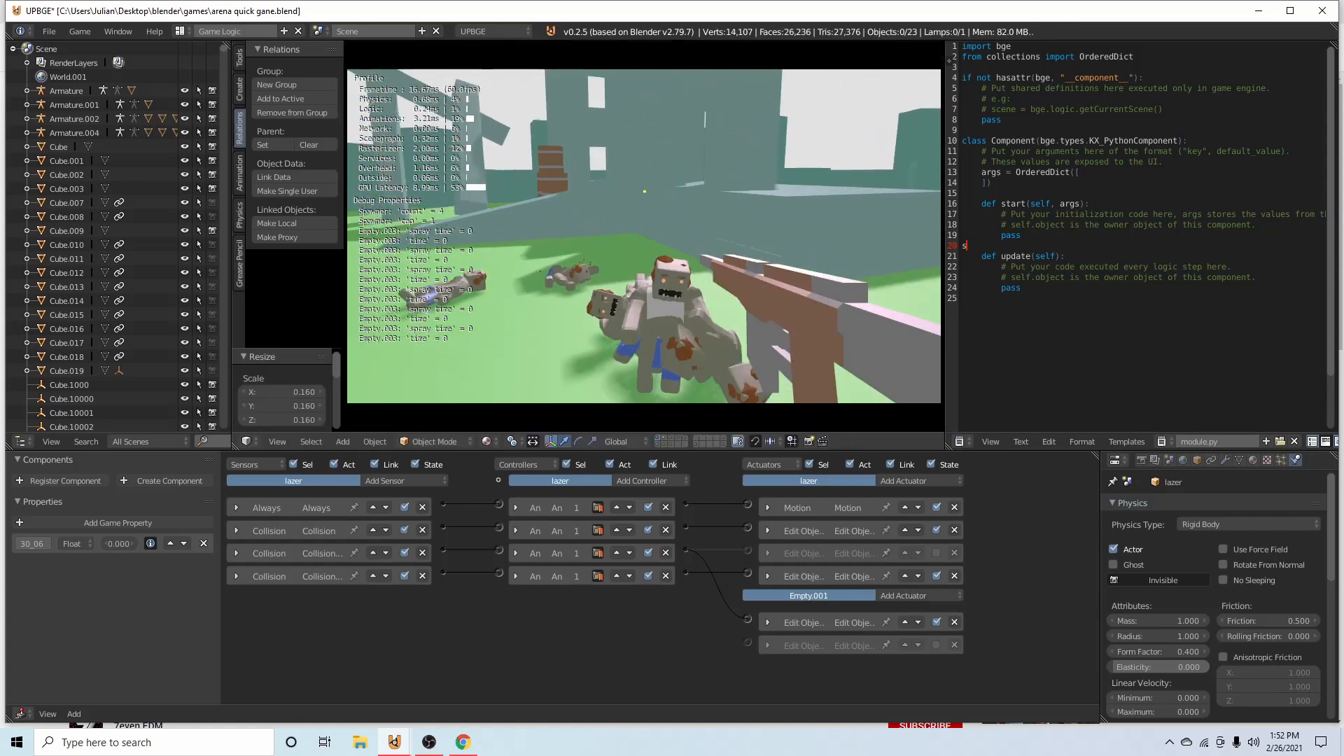
left_click(644, 236)
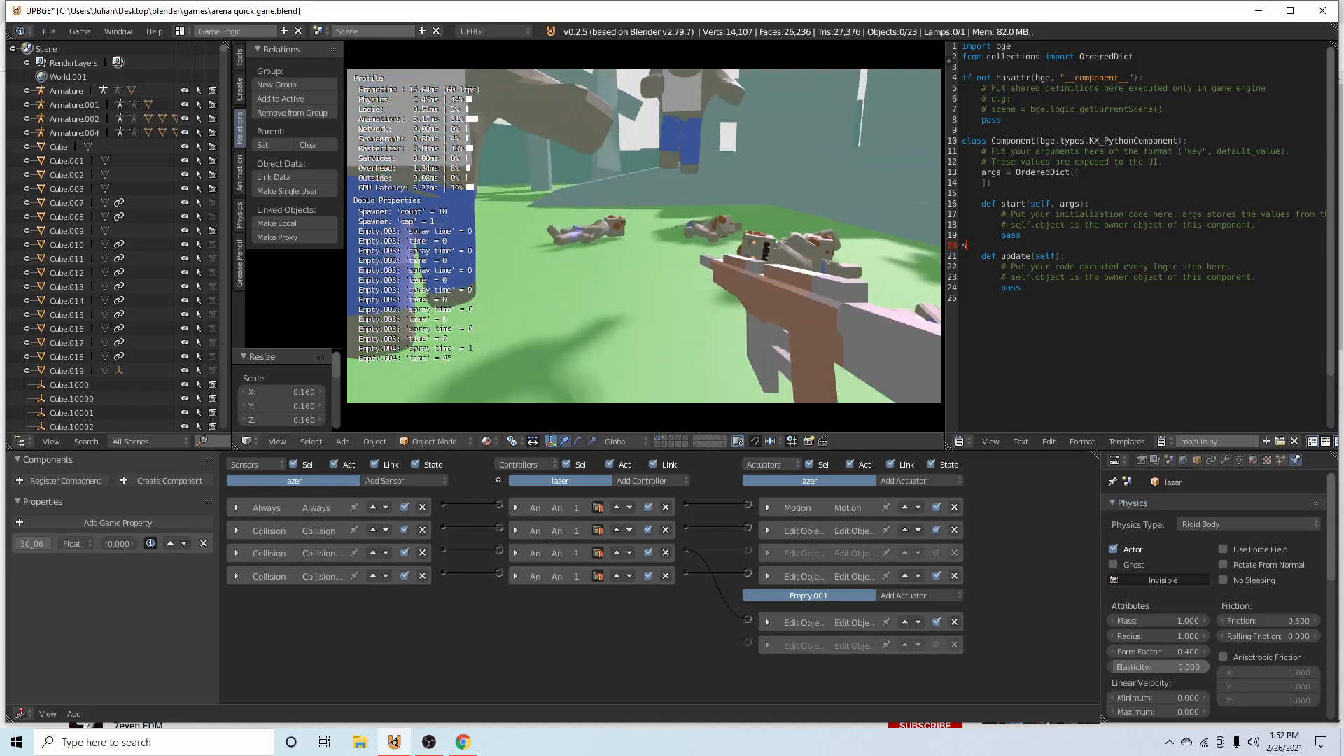
left_click(644, 236)
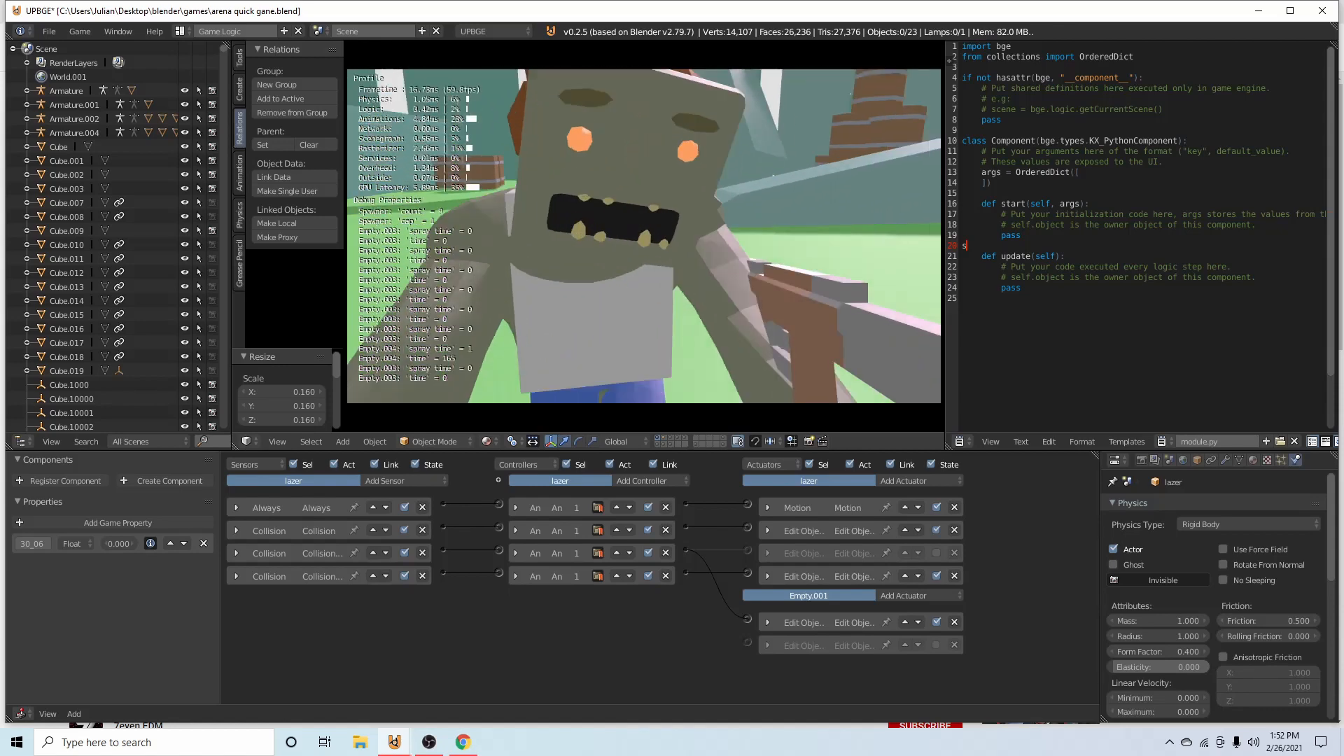
key("s")
left_click(644, 235)
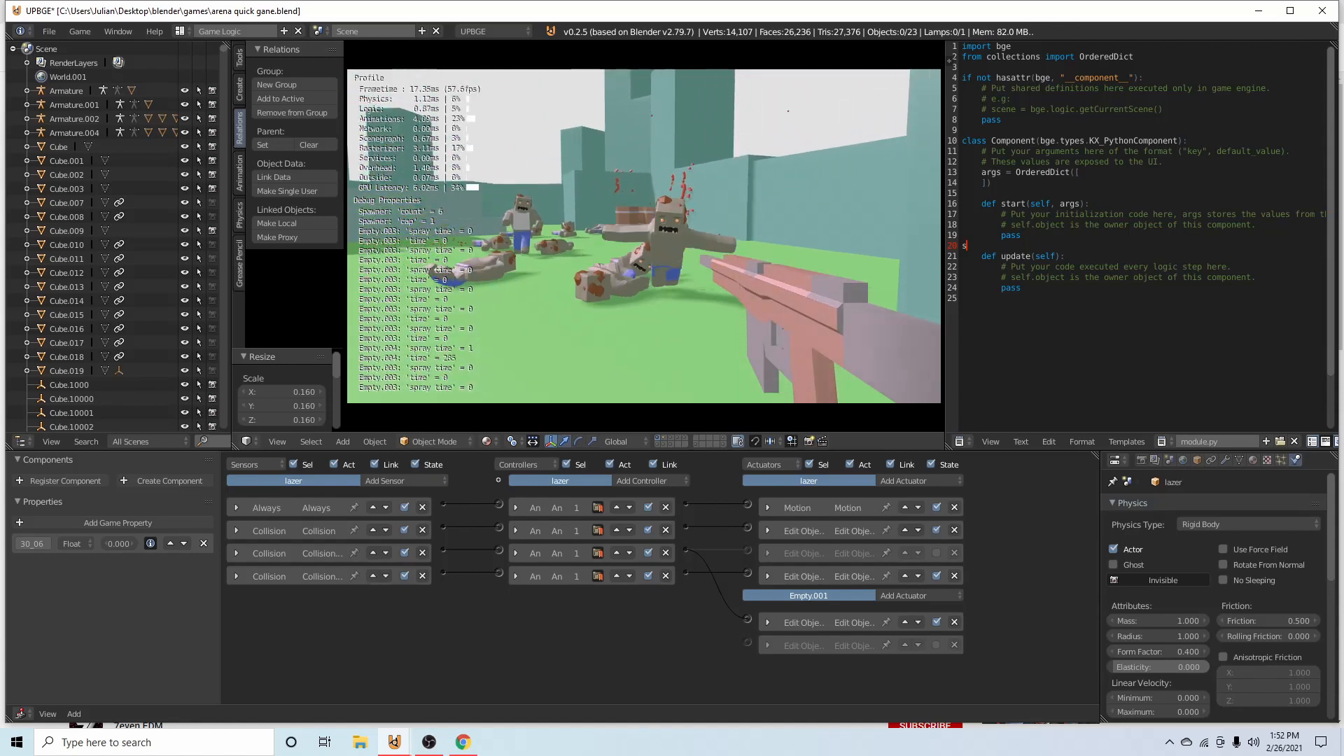
key("s")
left_click(643, 236)
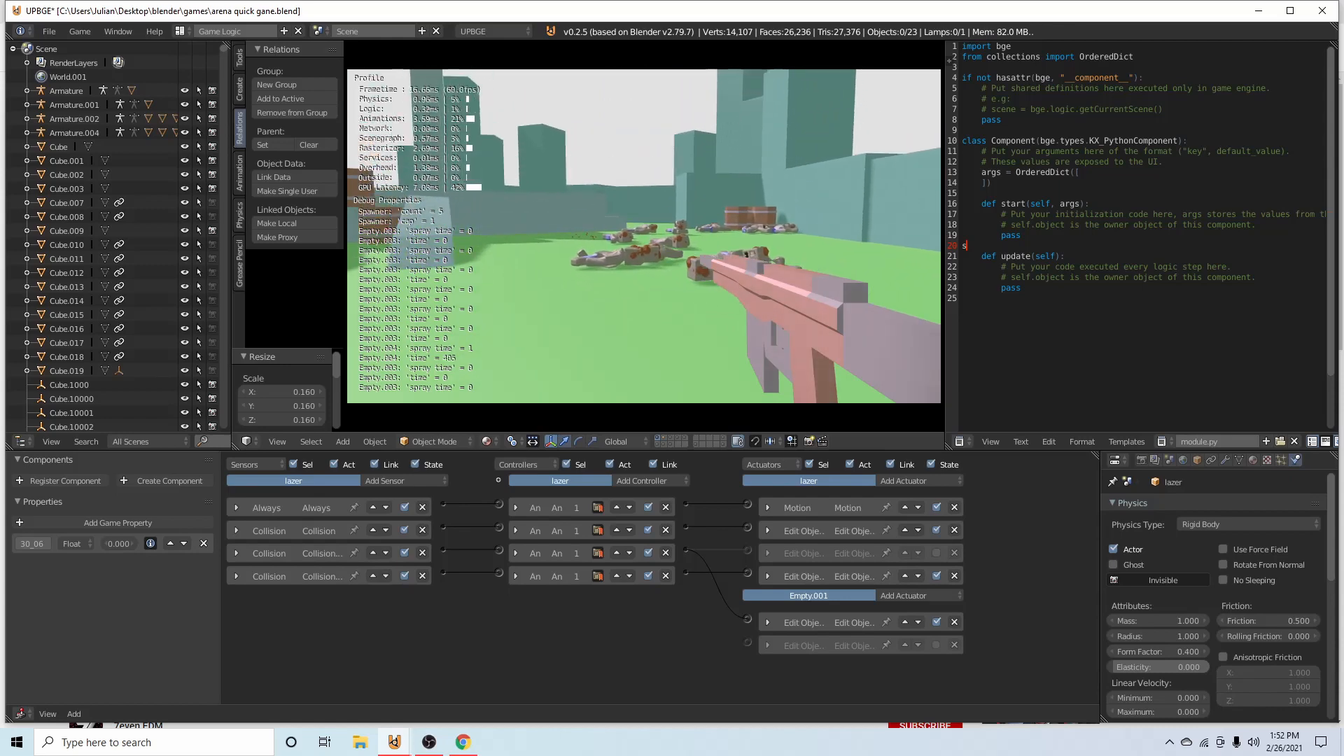
Walk up to the fallen zombies to examine the blood cubes, fire another shot, stop the game and save the file
key("w")
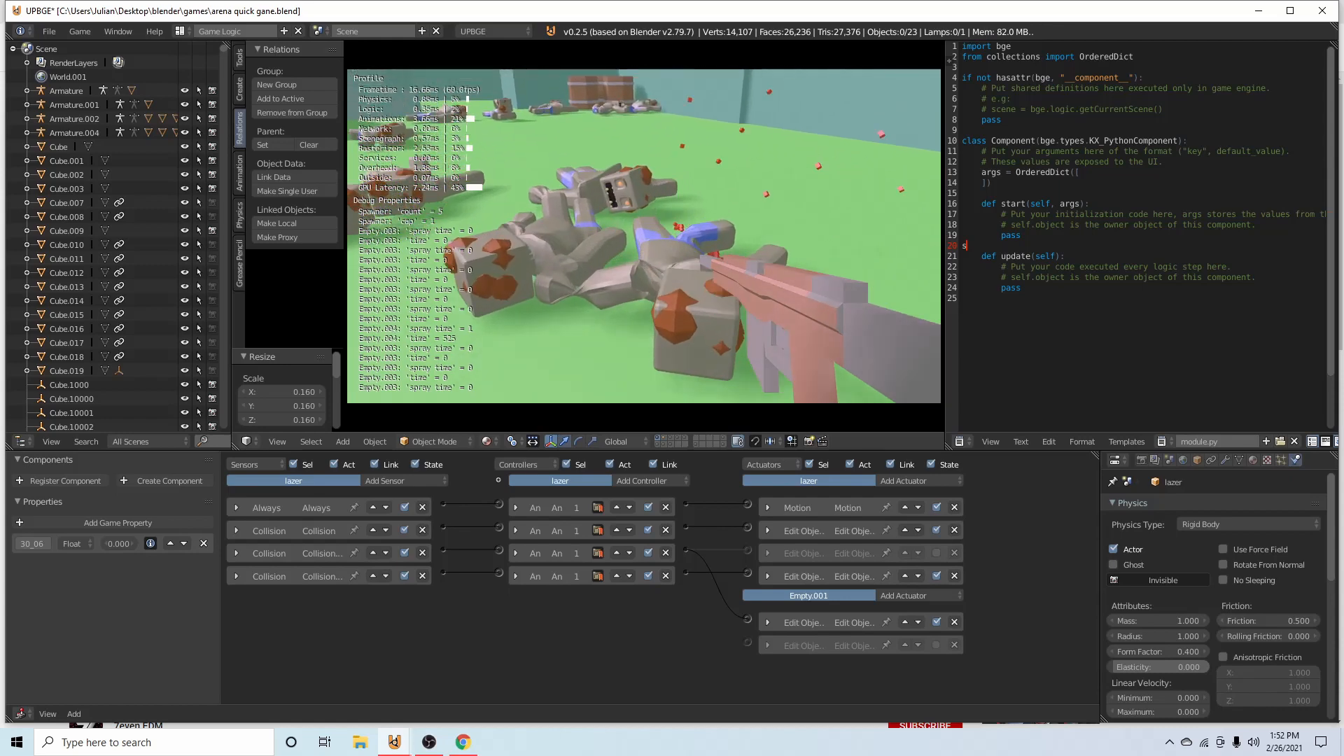
key("w")
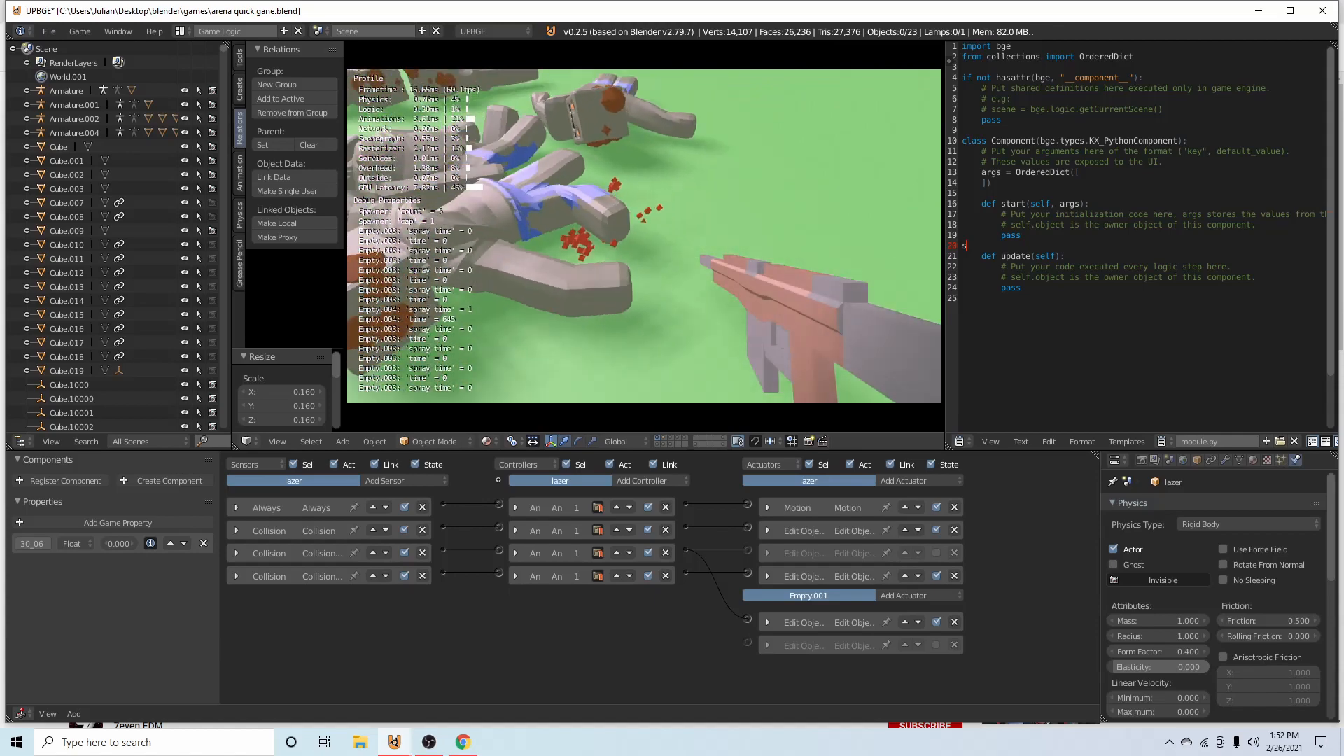
key("w")
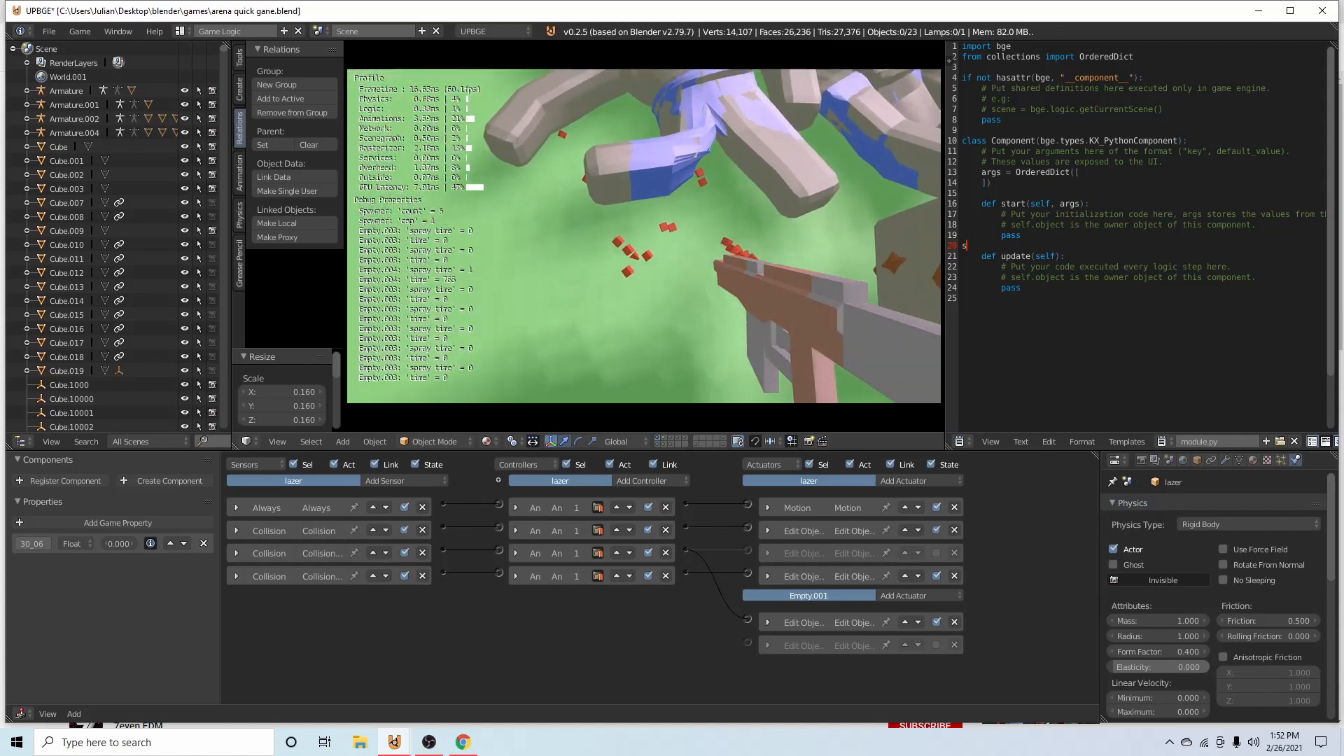
key("s")
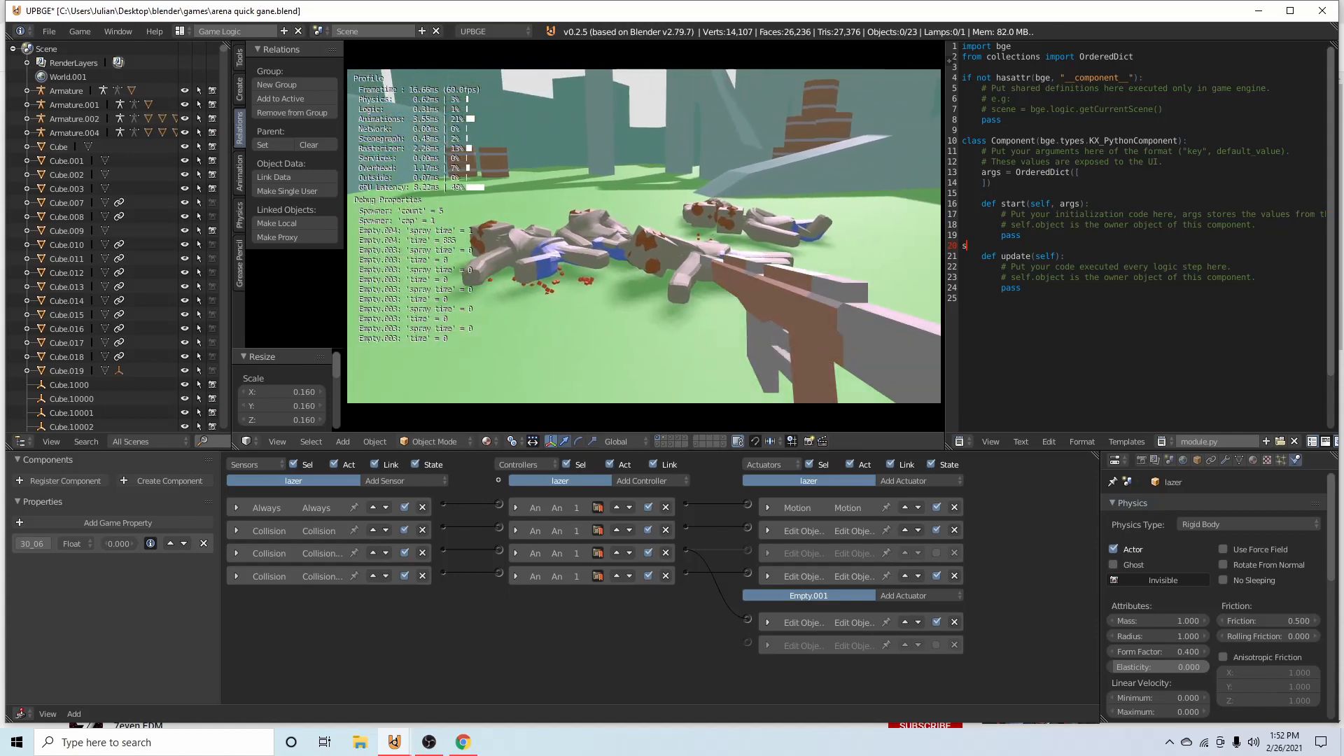
key("w")
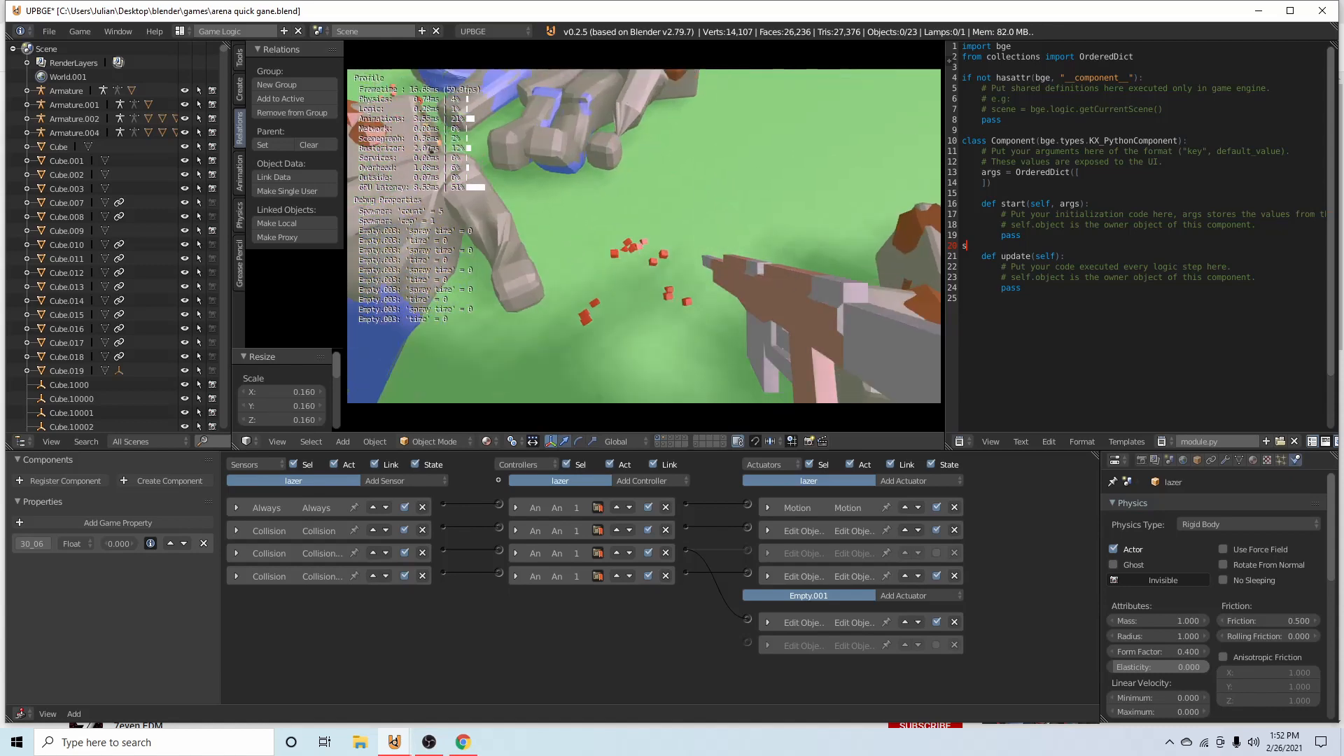
left_click(644, 236)
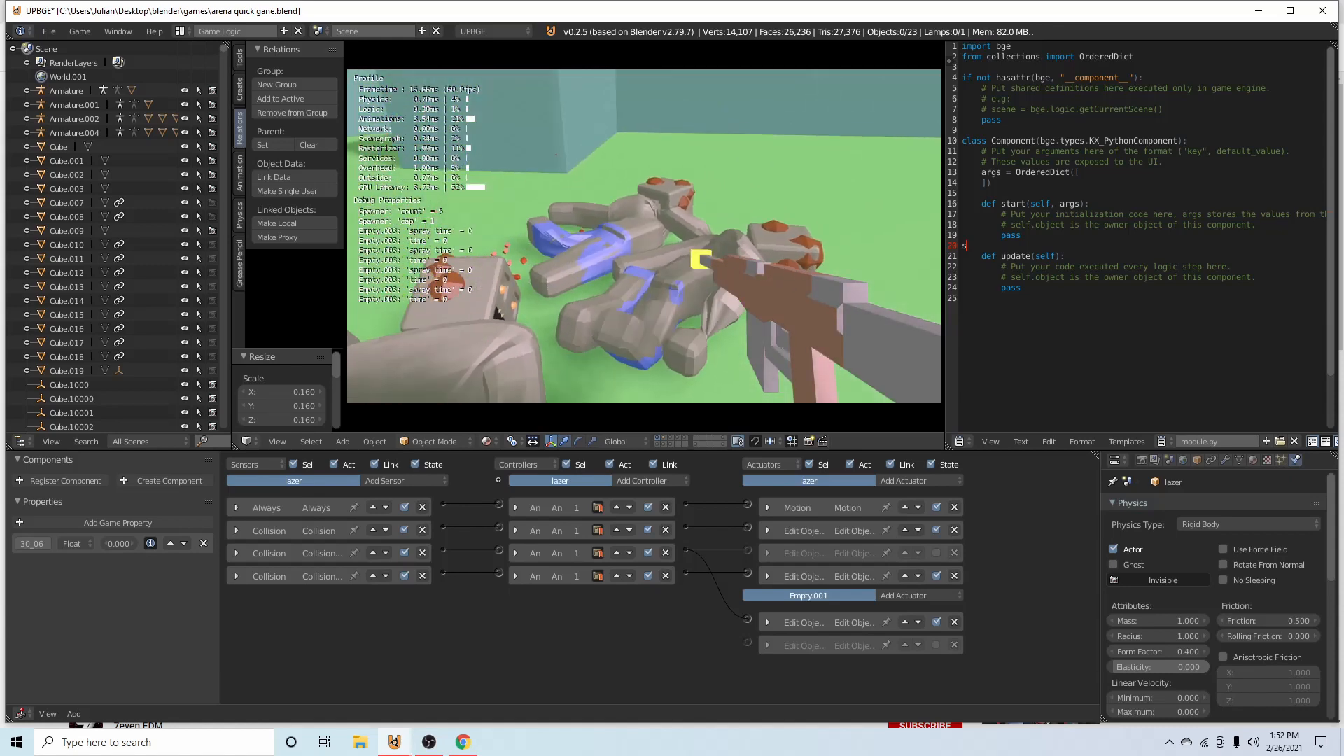
key("Escape")
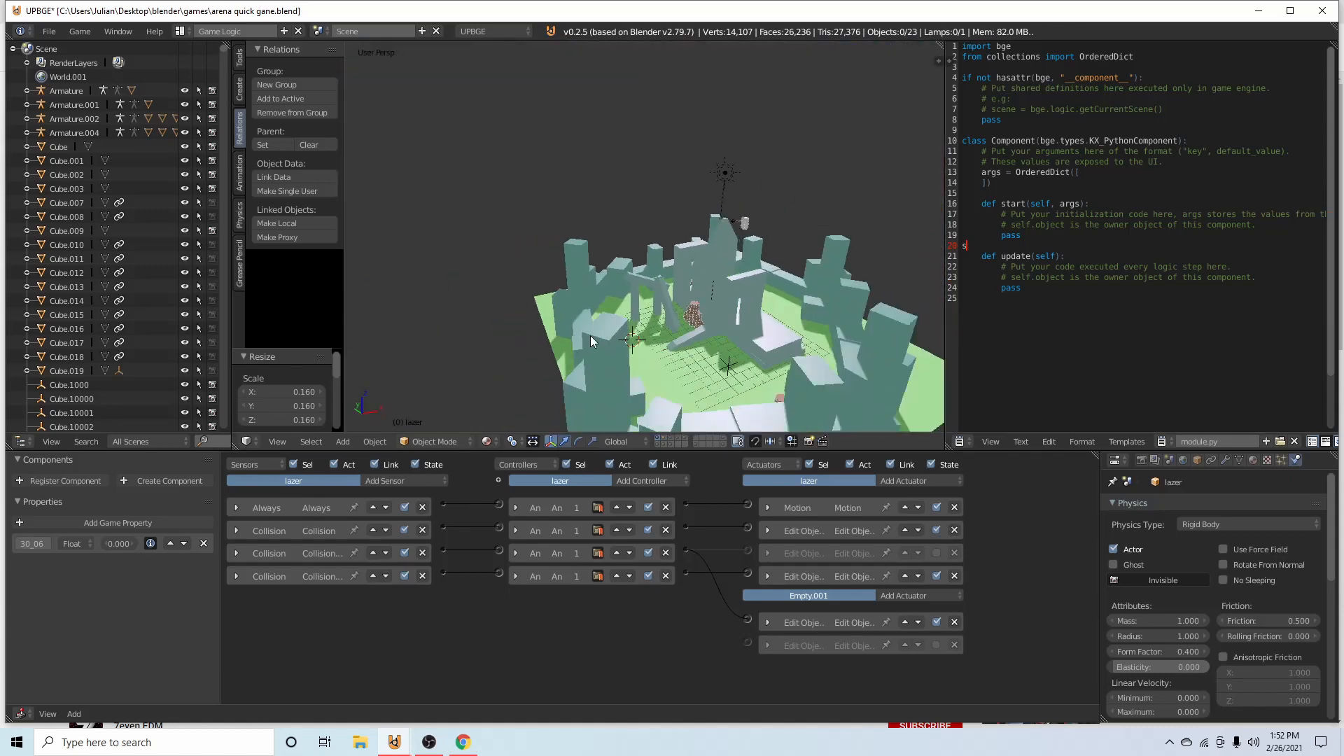
key("ctrl+s")
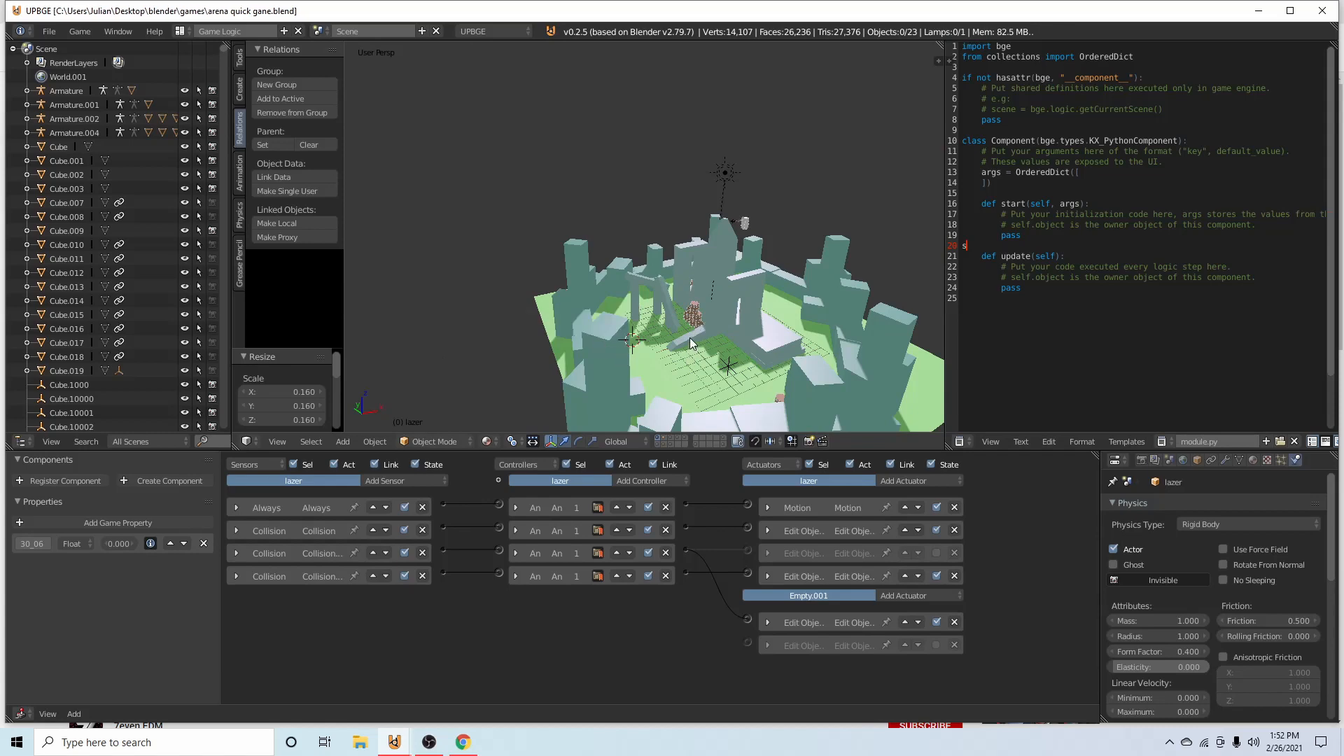